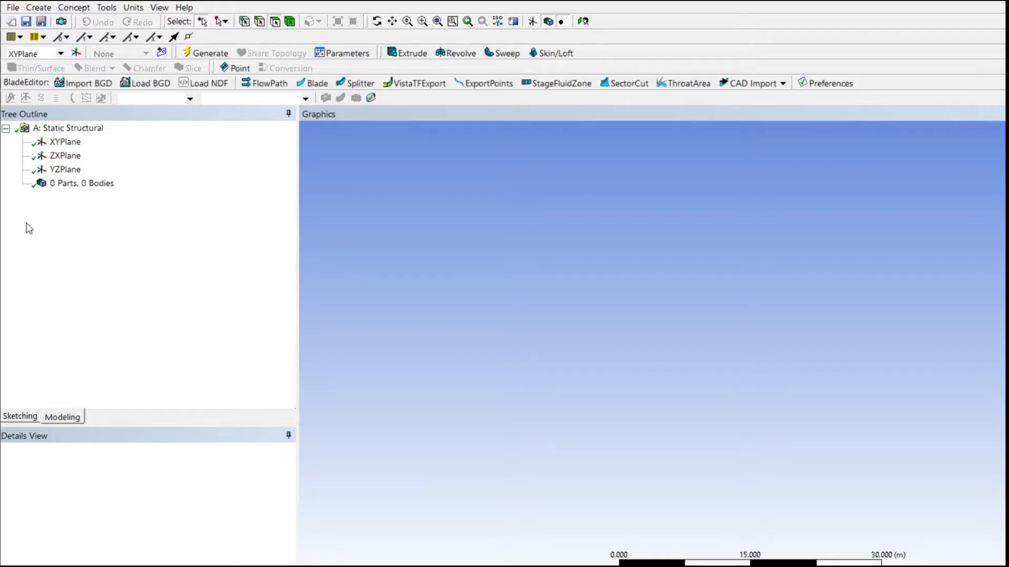
Sketch a rectangle about 31 m wide and 35 m high on XYPlane, with its lower-left corner at the origin.
click(57, 143)
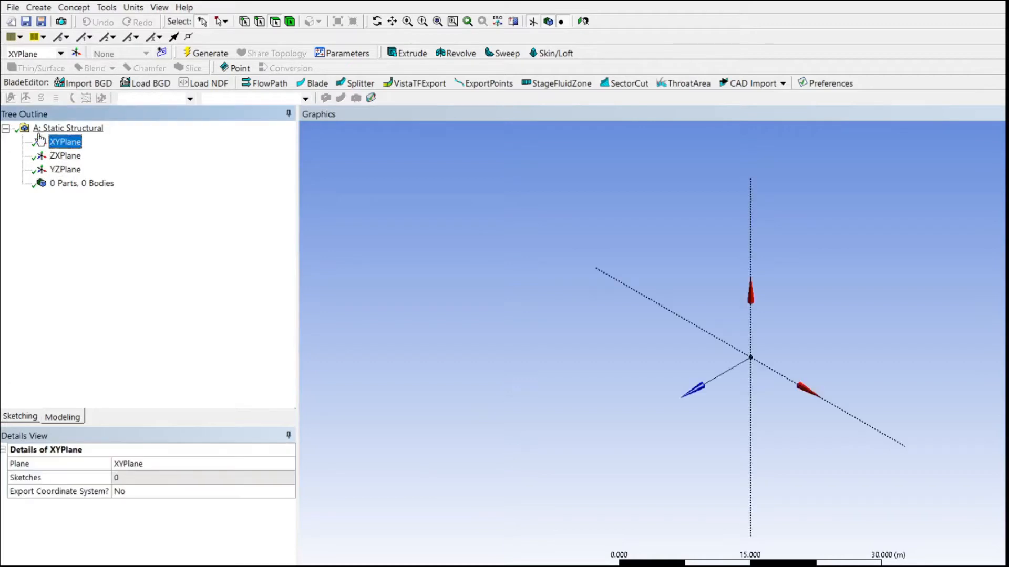
click(583, 21)
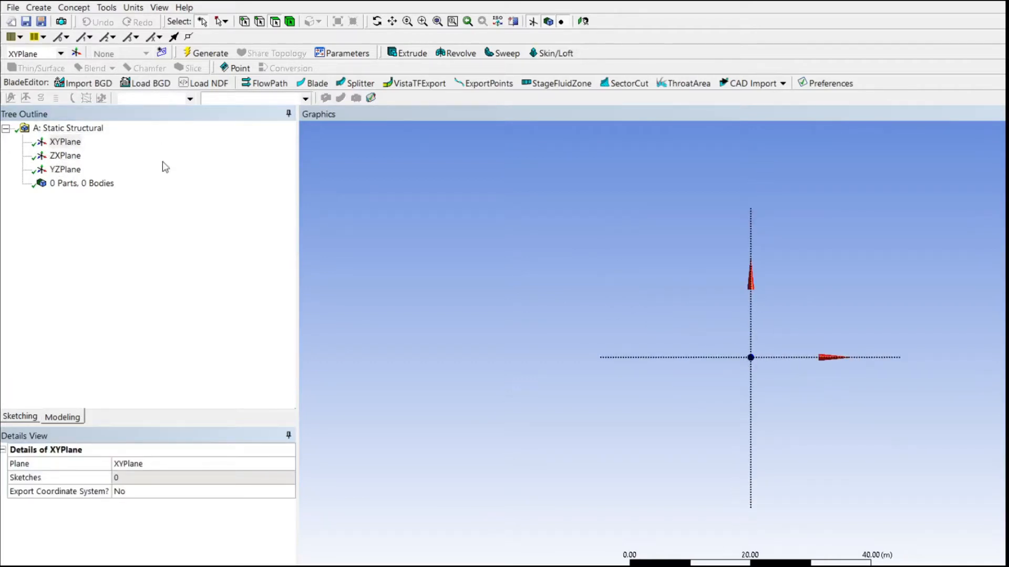
click(15, 419)
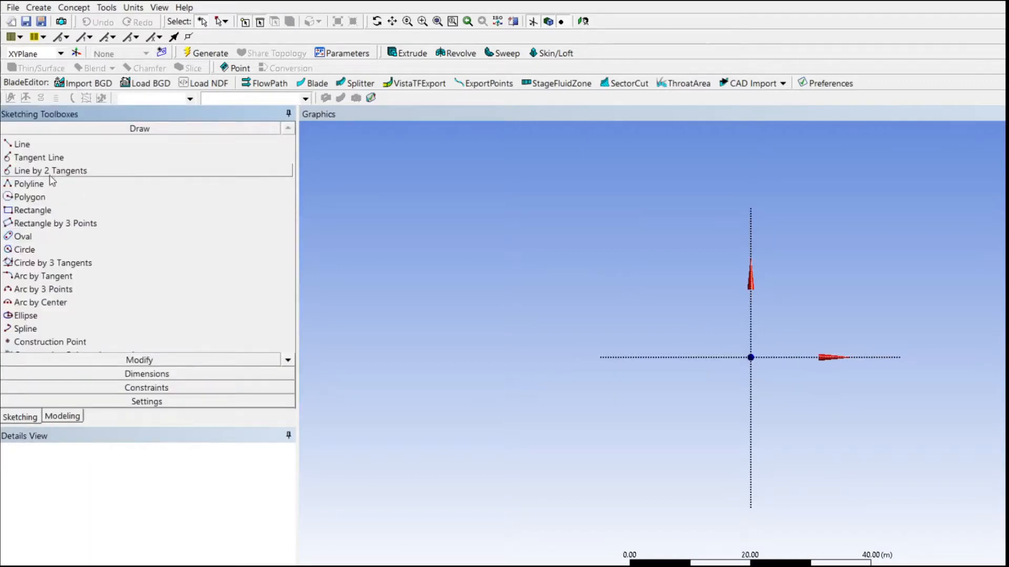
click(33, 211)
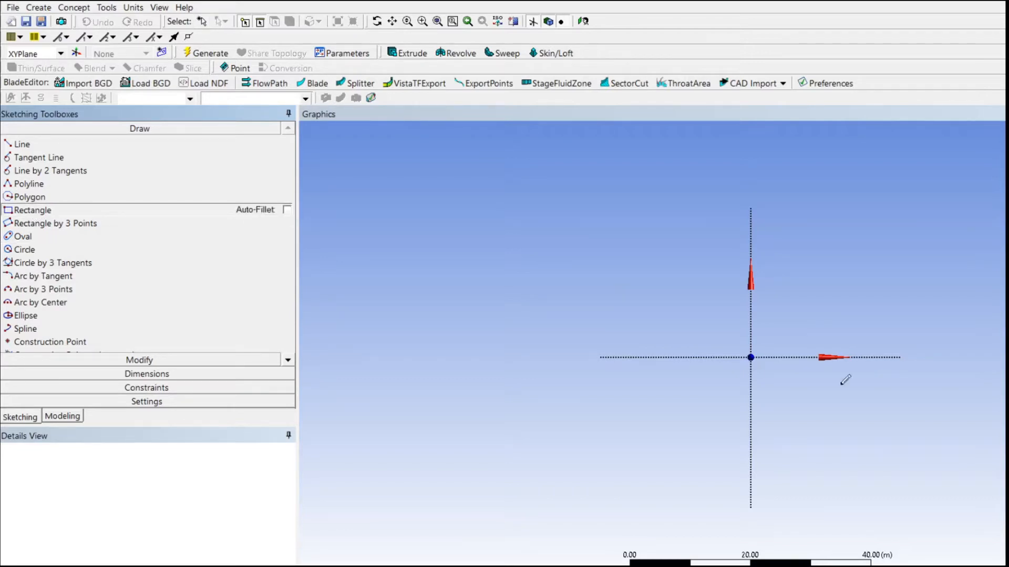
click(752, 357)
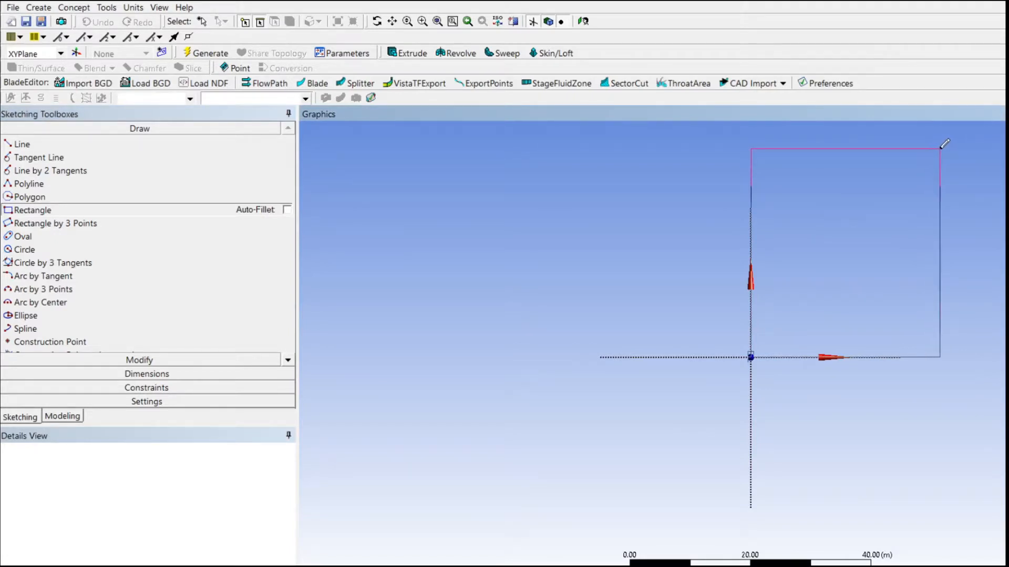
click(940, 147)
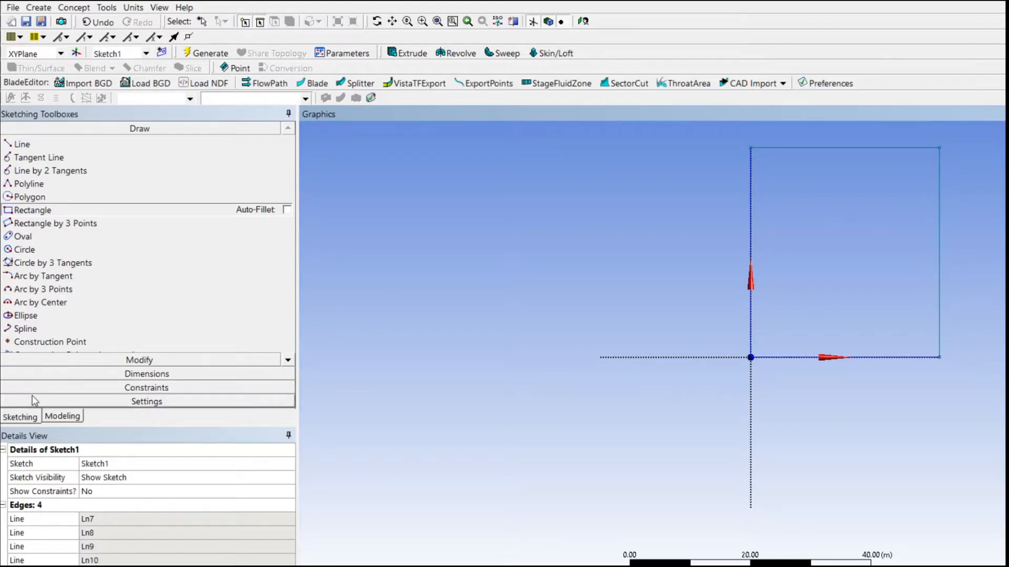
Dimension the rectangle's height along its vertical edge on the Y axis and its width along its top edge.
click(16, 374)
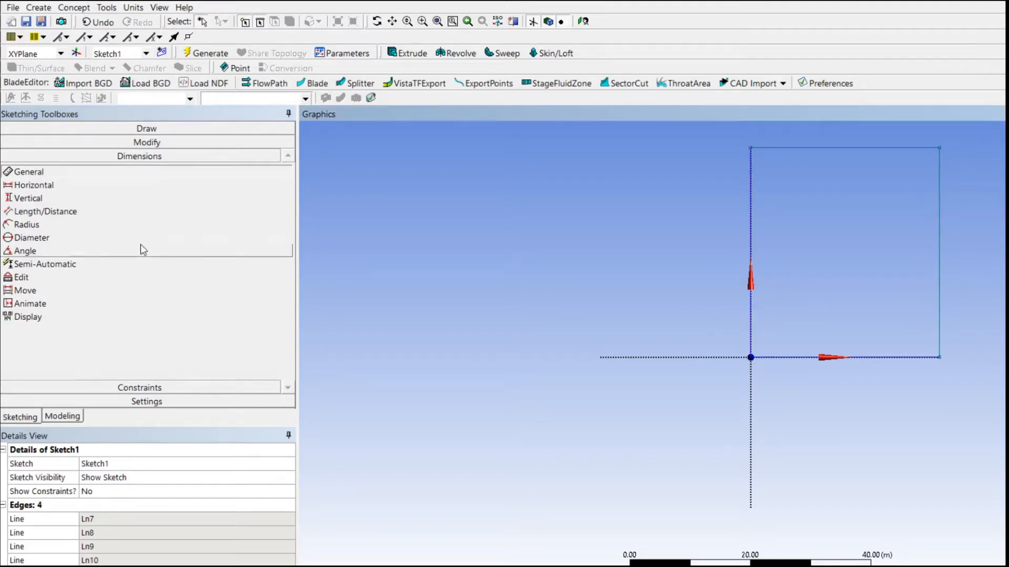
click(752, 323)
click(716, 331)
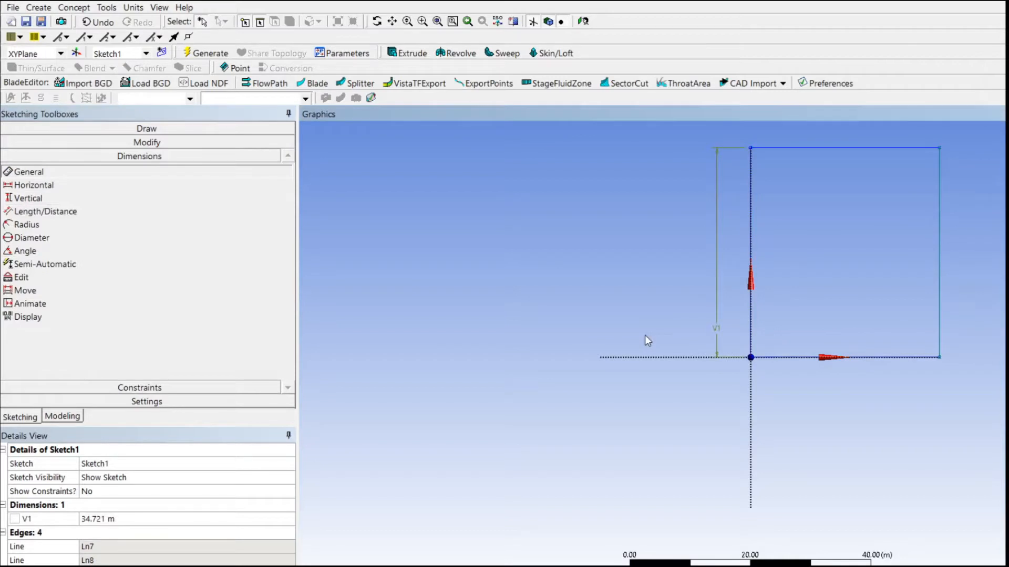
click(830, 148)
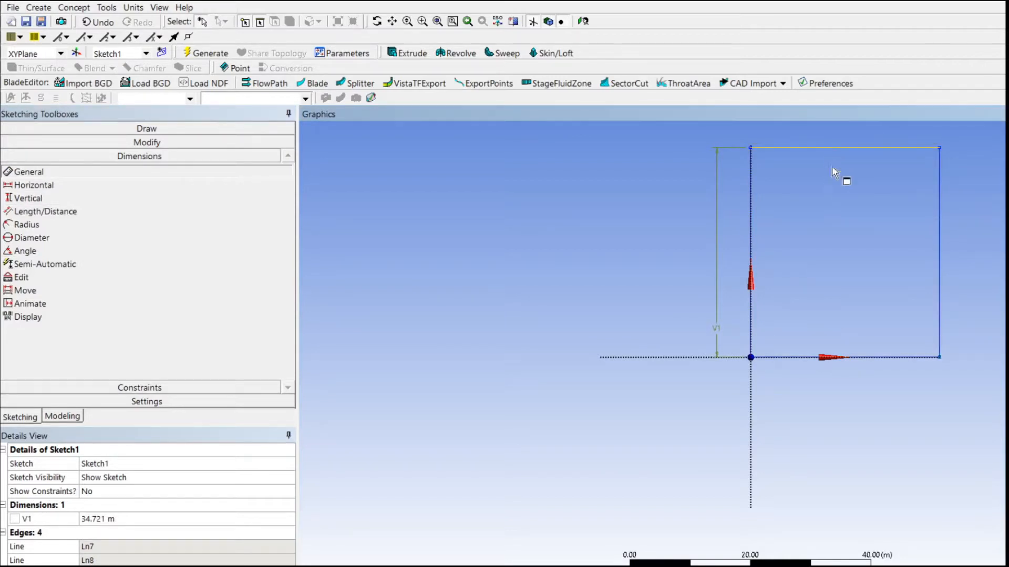
click(833, 189)
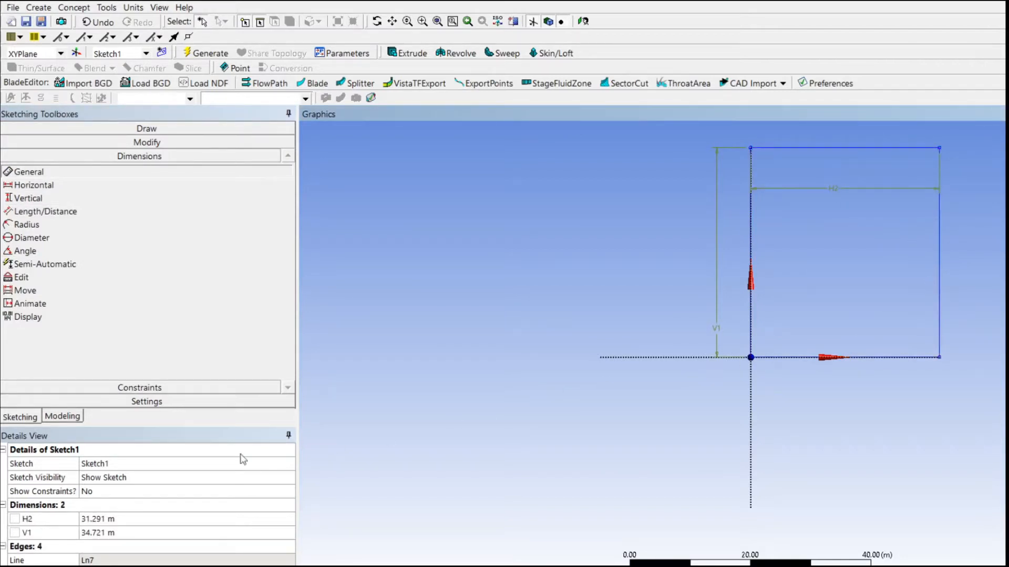
Change the model's length unit to millimetres.
click(118, 520)
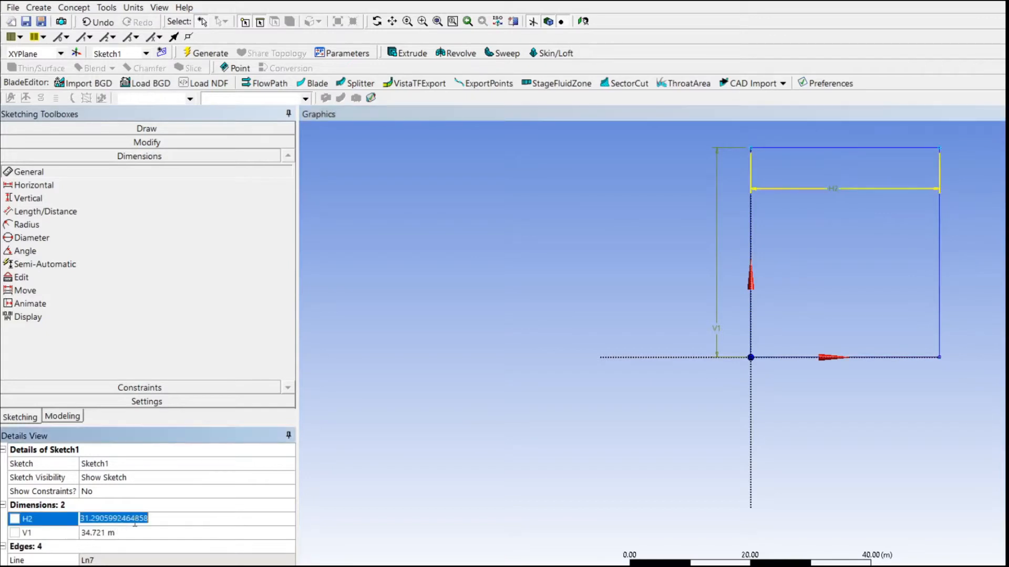
click(129, 8)
click(168, 56)
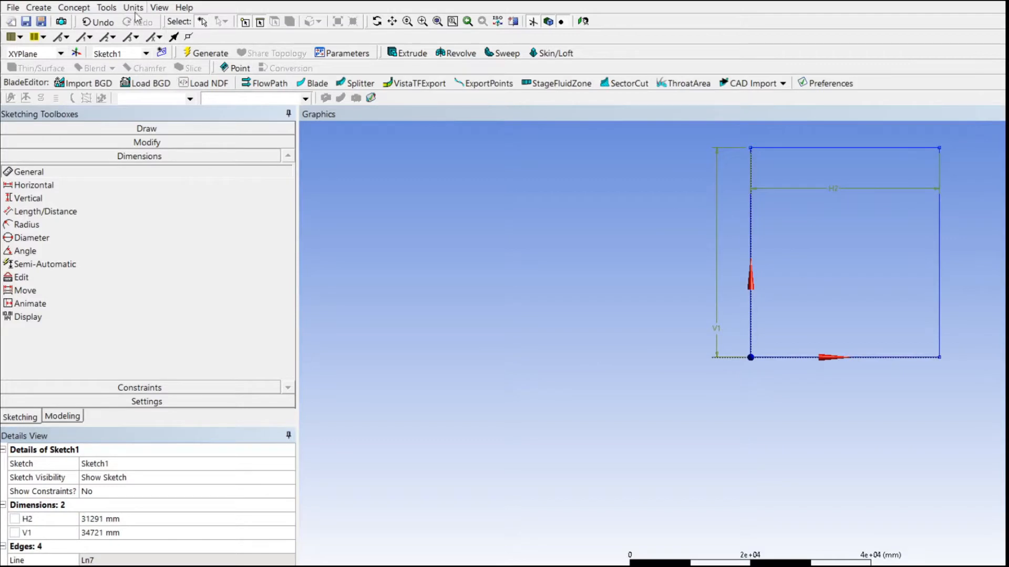
Set the rectangle's width to 45 mm and height to 65 mm, and delete both dimensions from the sketch.
click(122, 520)
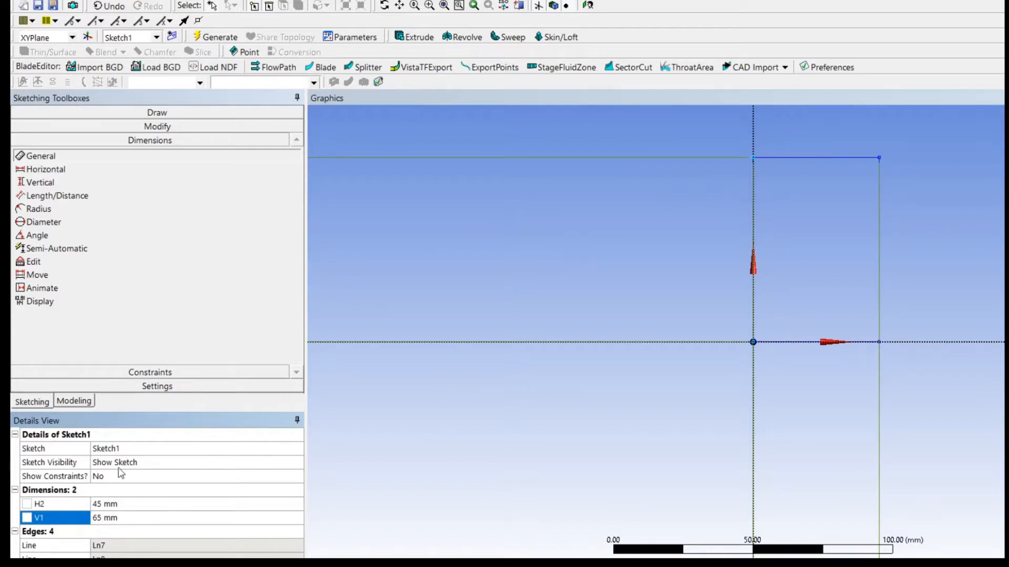
click(108, 491)
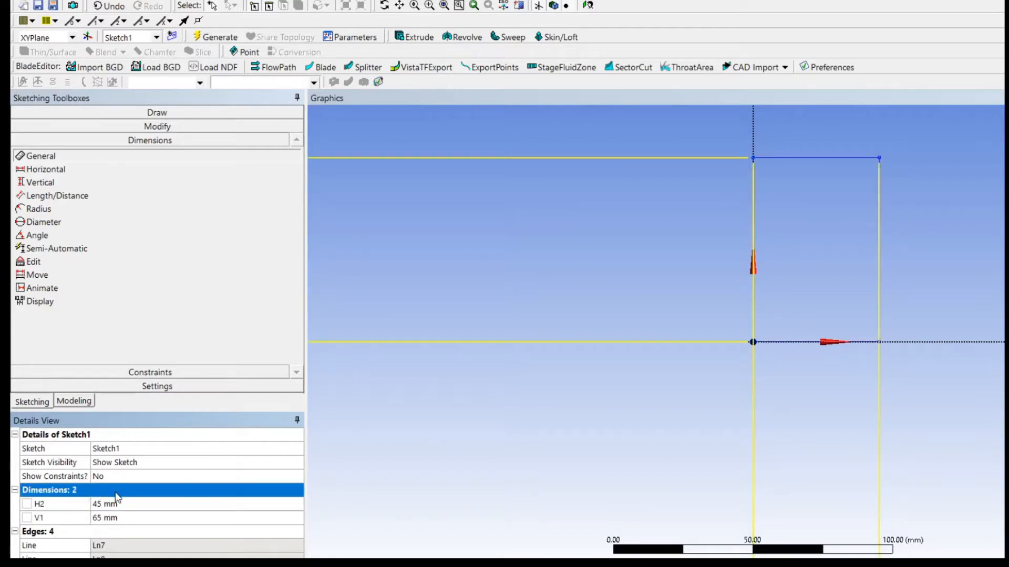
key(Delete)
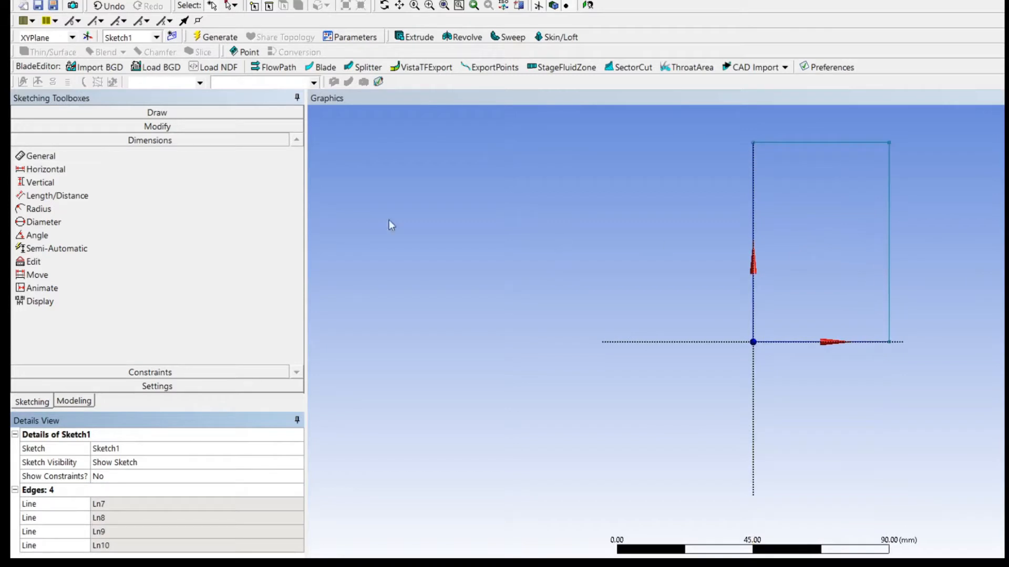
Draw a diagonal line across the rectangle from the origin to its opposite upper corner.
click(84, 113)
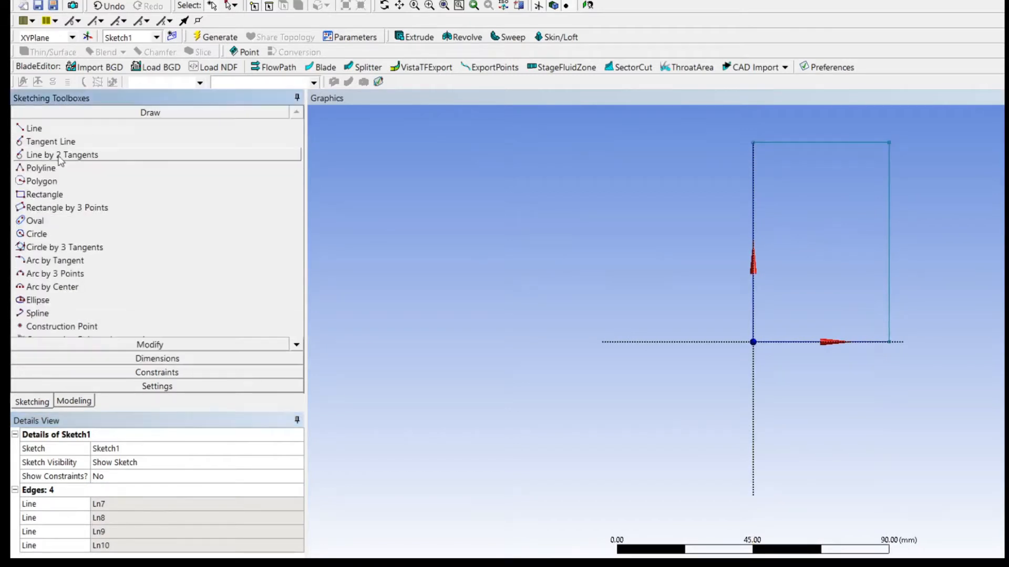
click(21, 129)
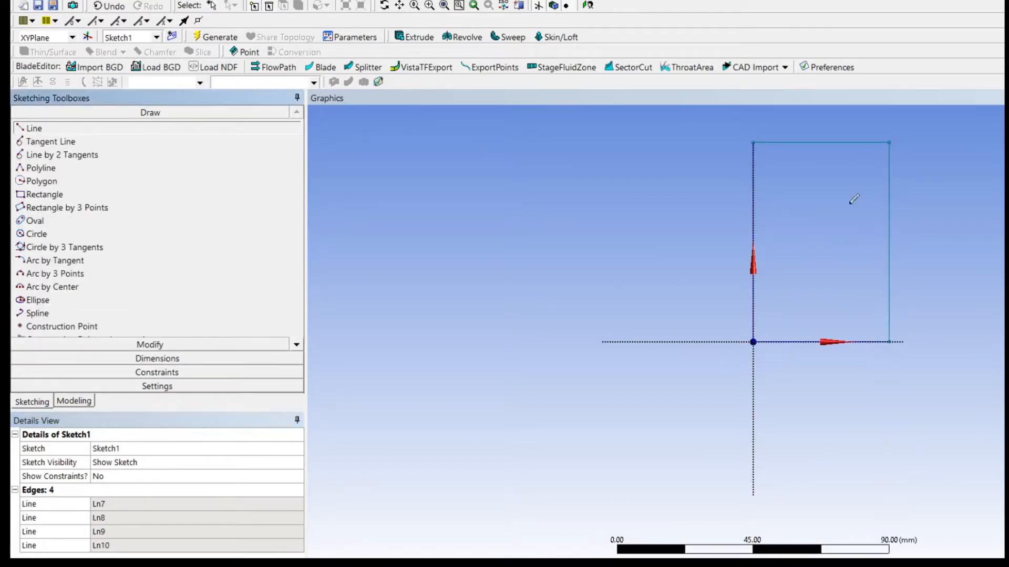
click(753, 342)
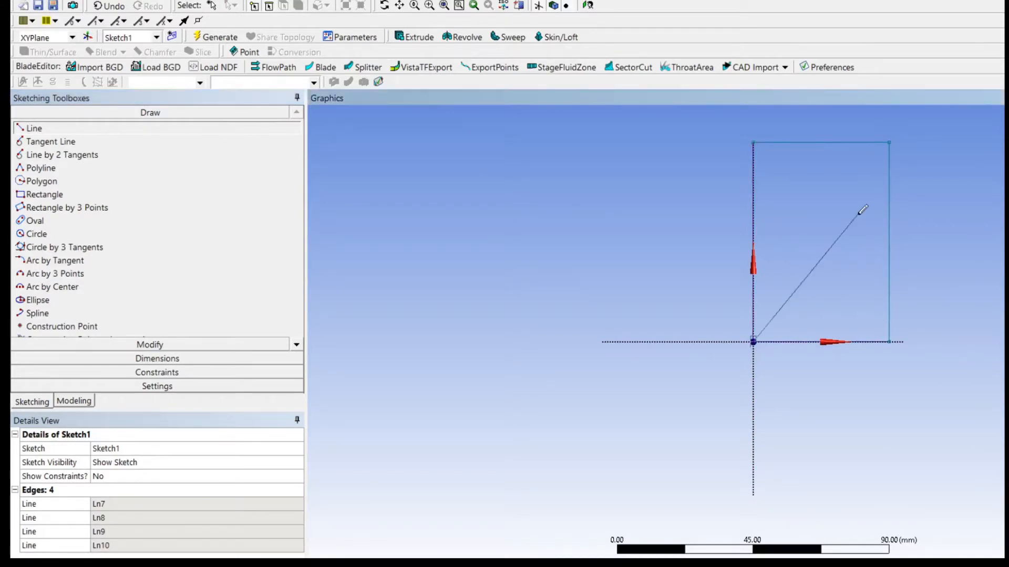
click(889, 141)
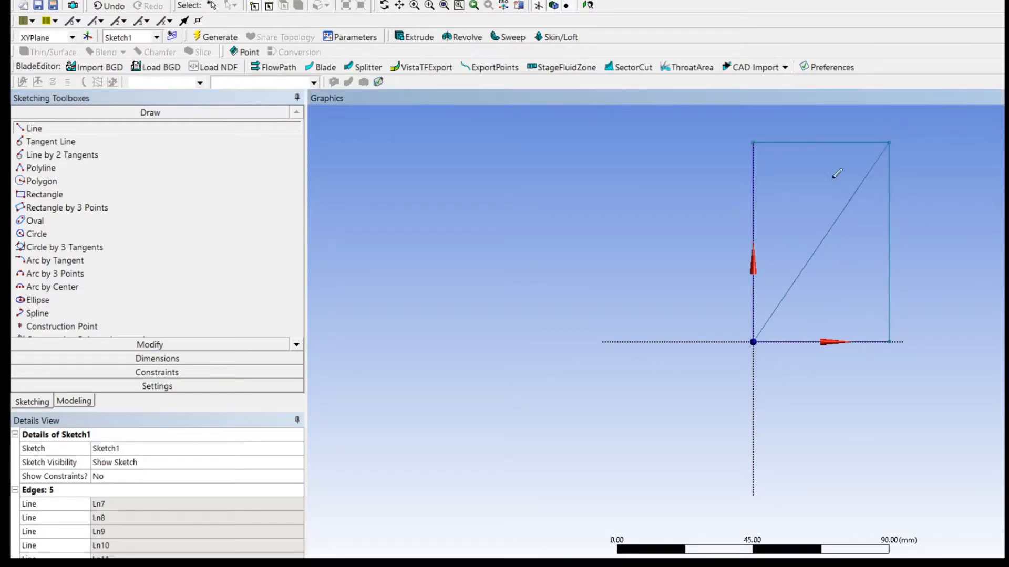
Trim away the rectangle's right vertical edge and bottom edge to leave a triangle.
scroll(830, 180, down, 4)
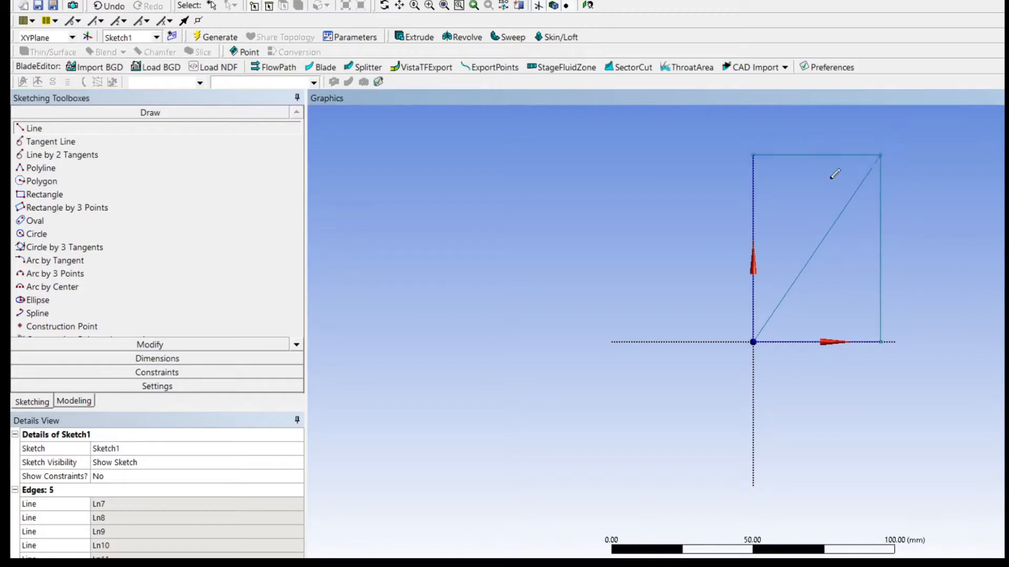
click(85, 347)
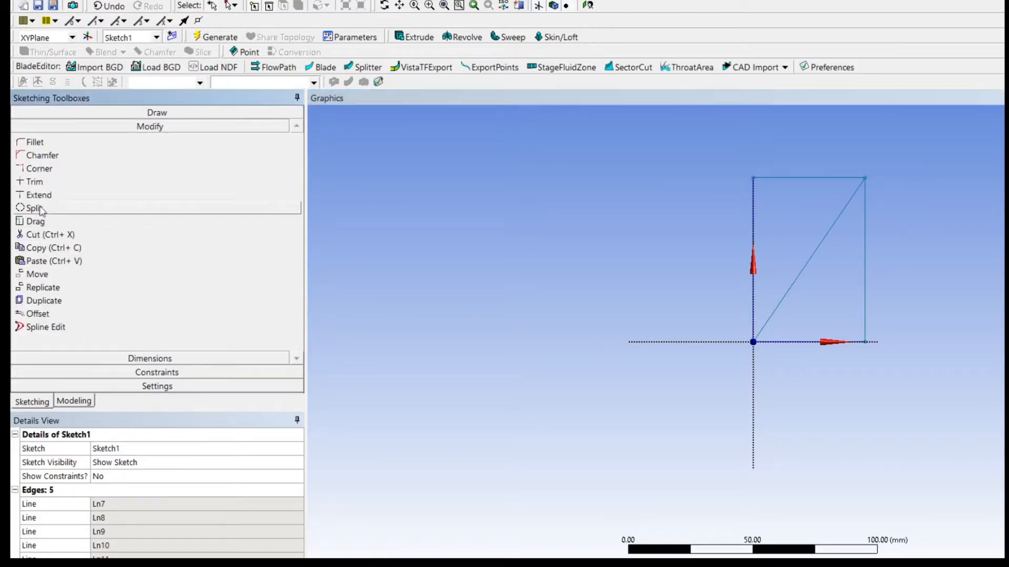
click(59, 183)
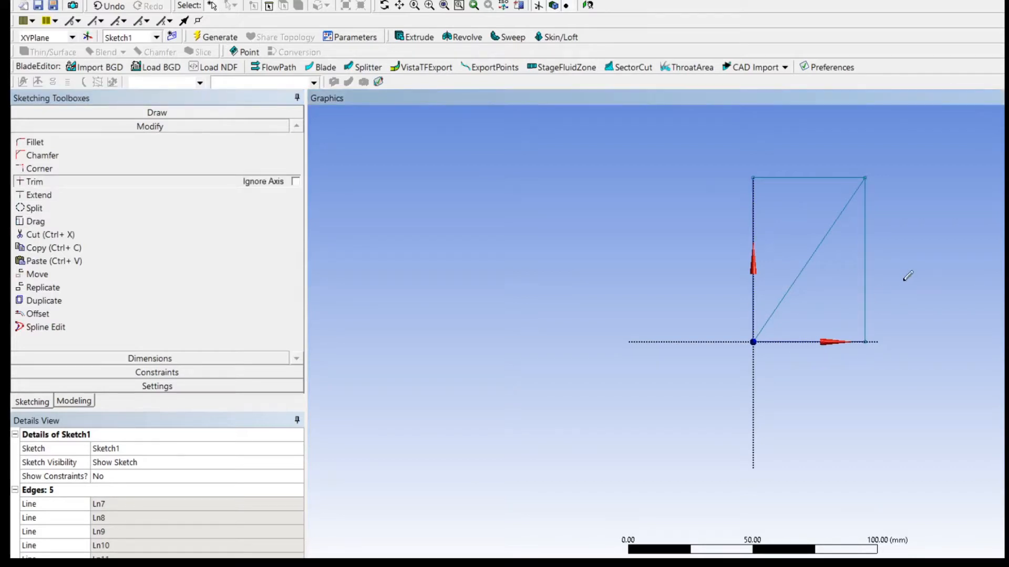
click(866, 285)
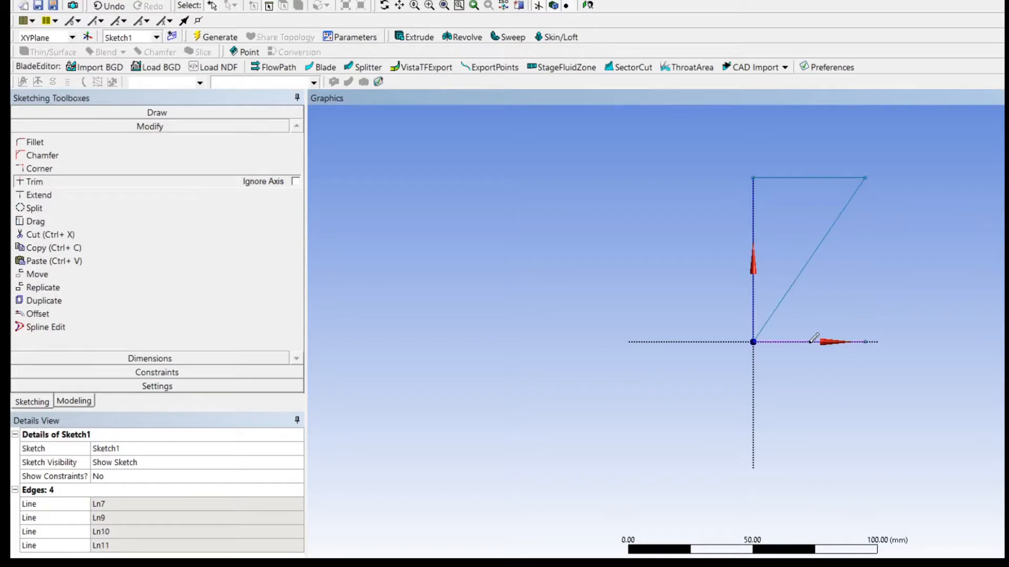
click(819, 341)
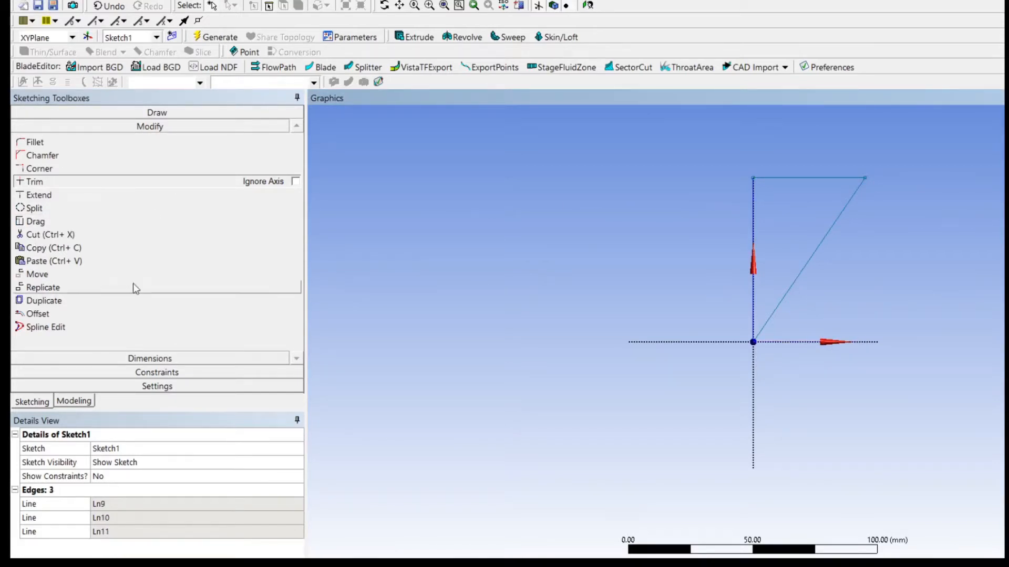
click(58, 403)
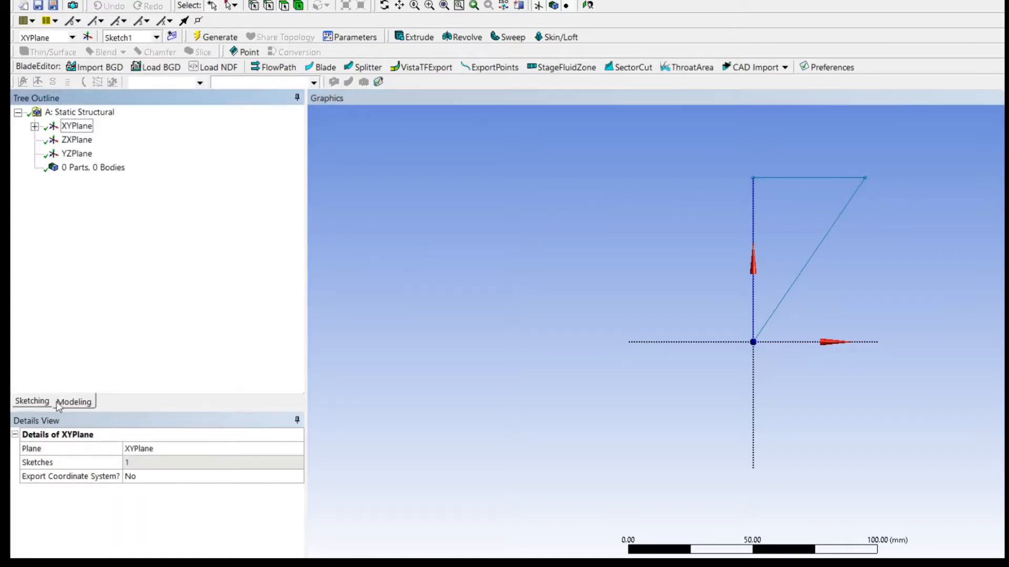
click(32, 402)
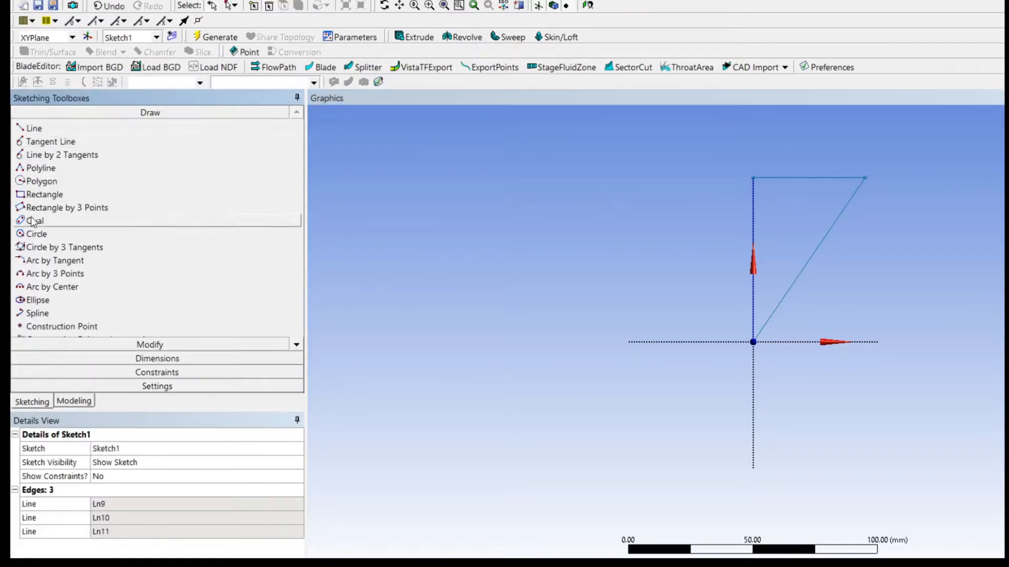
click(34, 234)
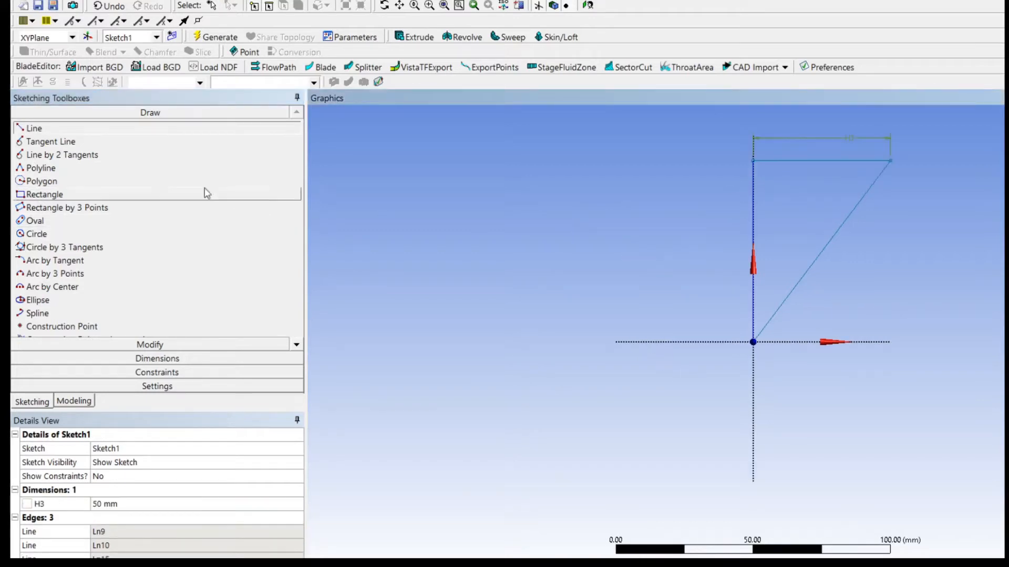
click(38, 234)
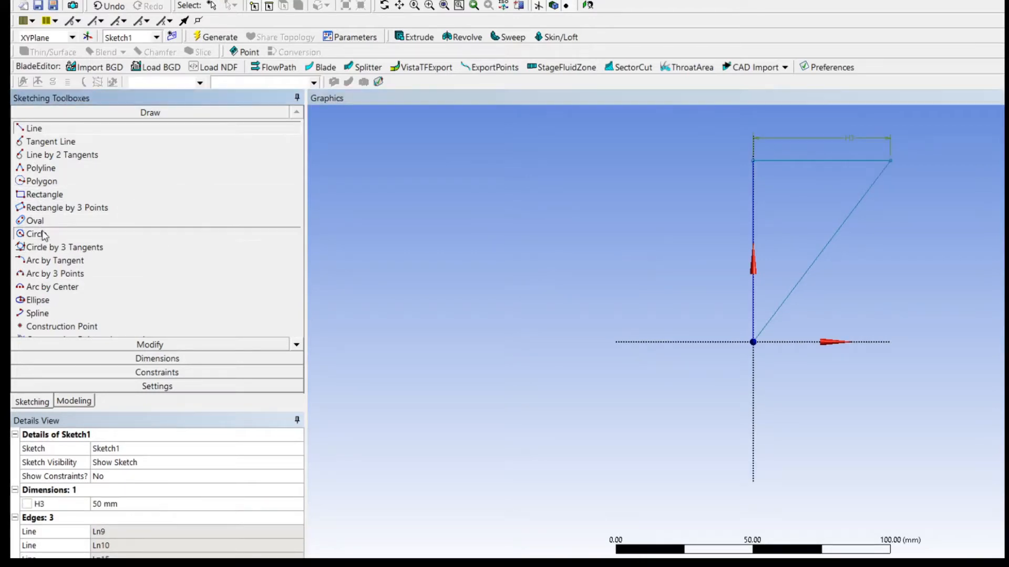
click(773, 177)
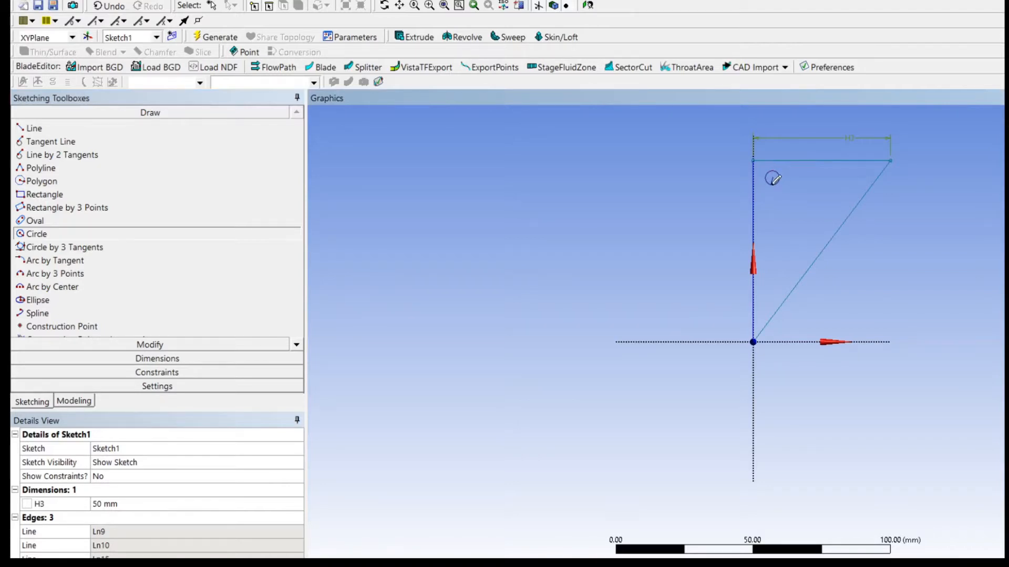
key(Escape)
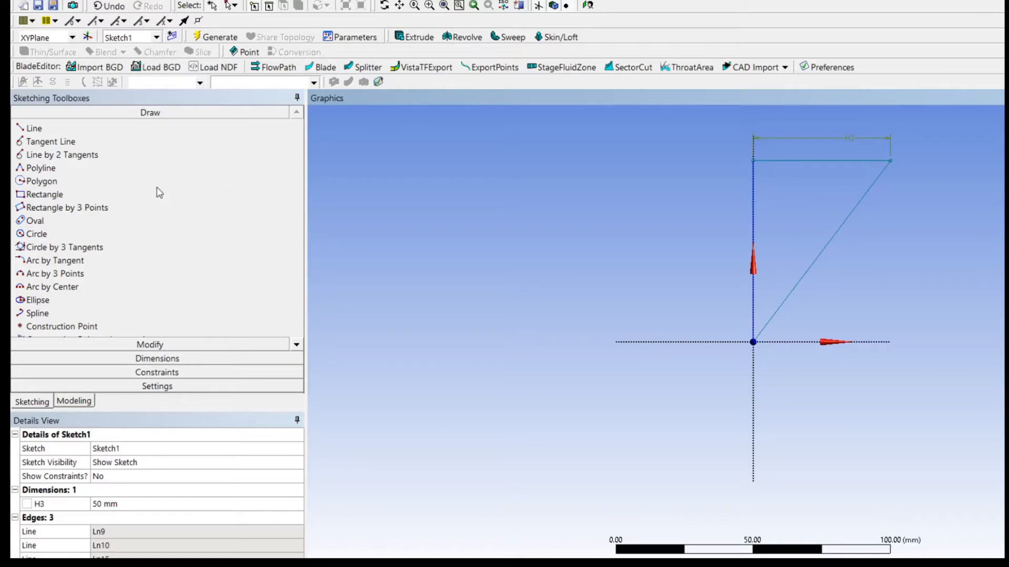
Draw three small circles inside the triangle, one near each corner, making the upper-left one about 5.5 mm in diameter.
click(74, 233)
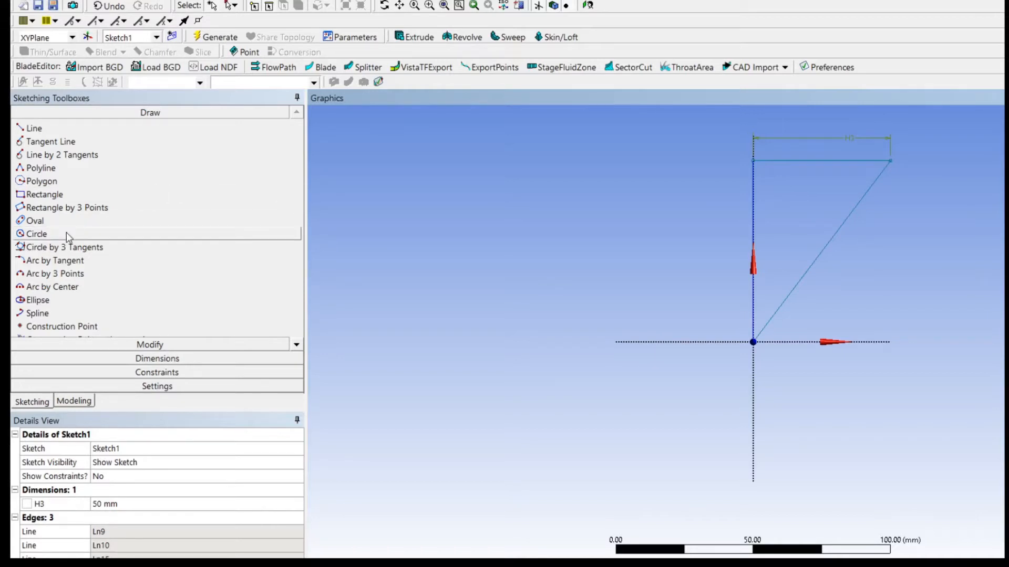
click(773, 182)
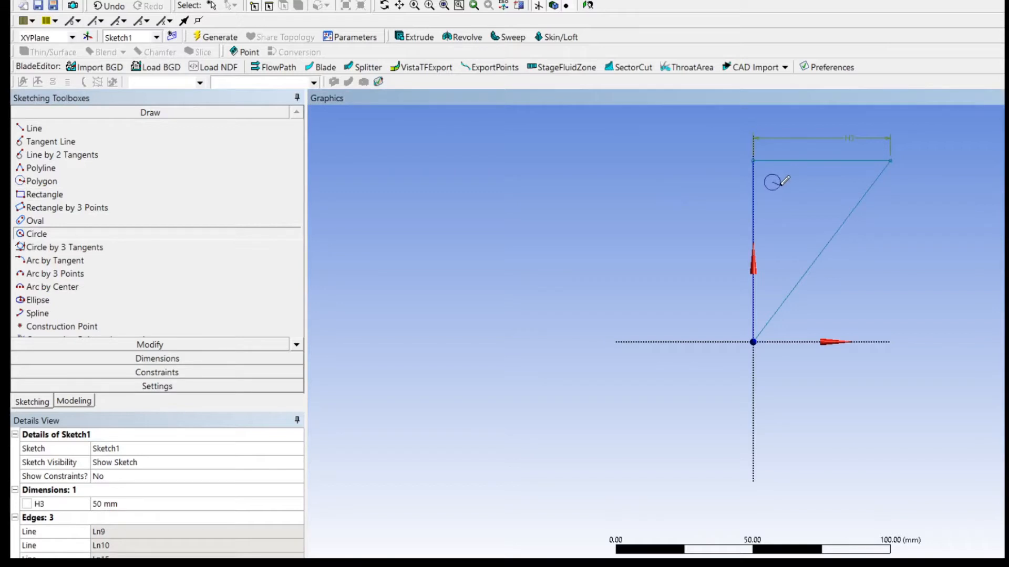
click(784, 181)
click(839, 182)
click(841, 189)
click(772, 278)
click(779, 279)
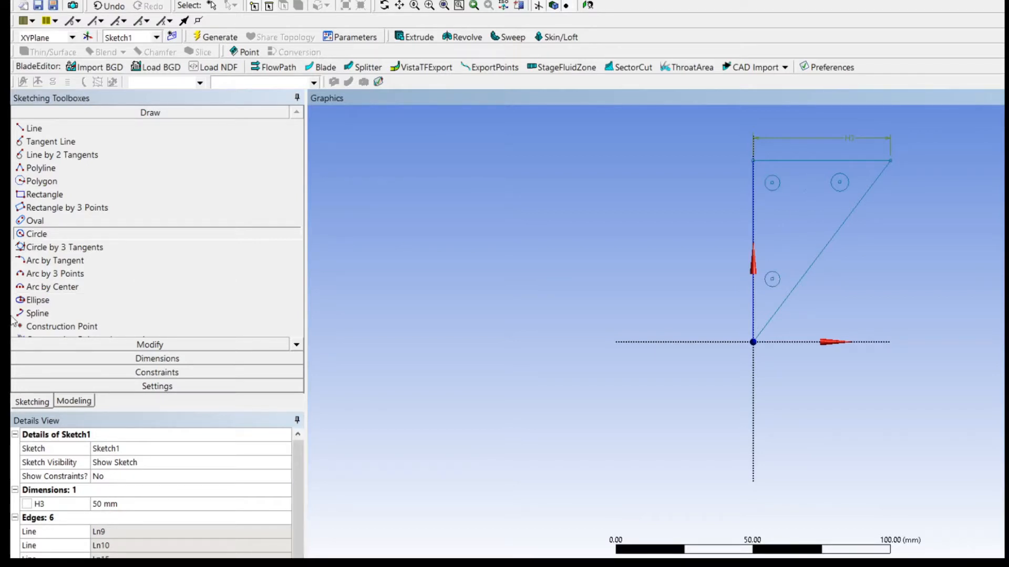
Dimension the diameter of the circle near the triangle's upper-left corner.
click(97, 360)
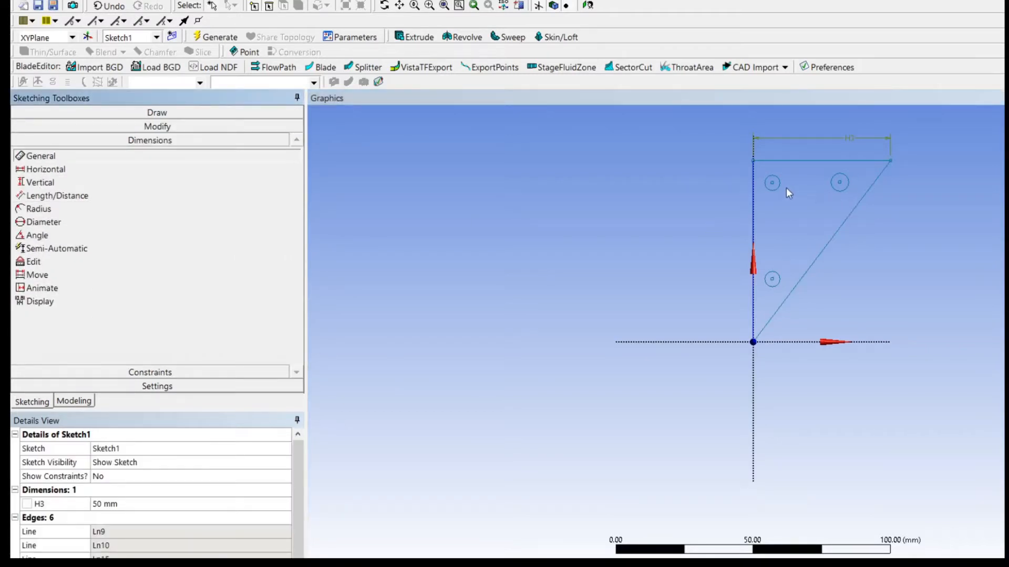
click(738, 213)
click(672, 265)
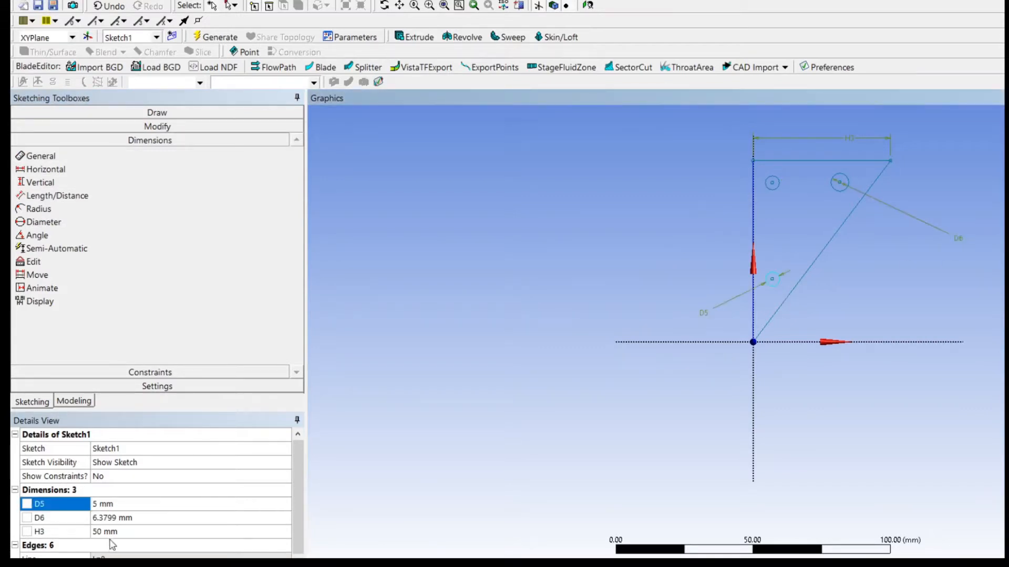
Set the diameter of the circle near the triangle's upper-right corner to 5 mm.
click(125, 518)
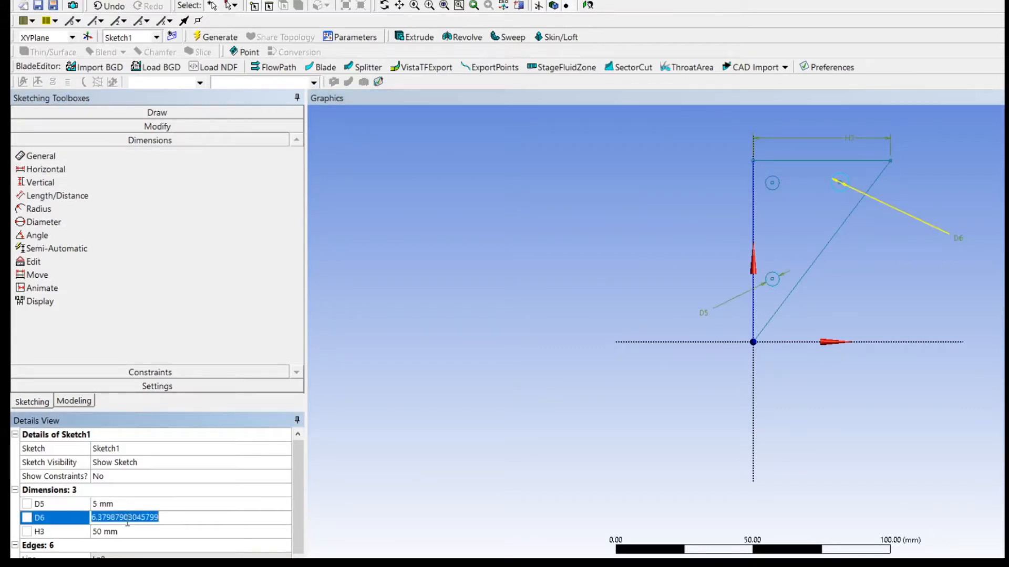
text(5)
key(Return)
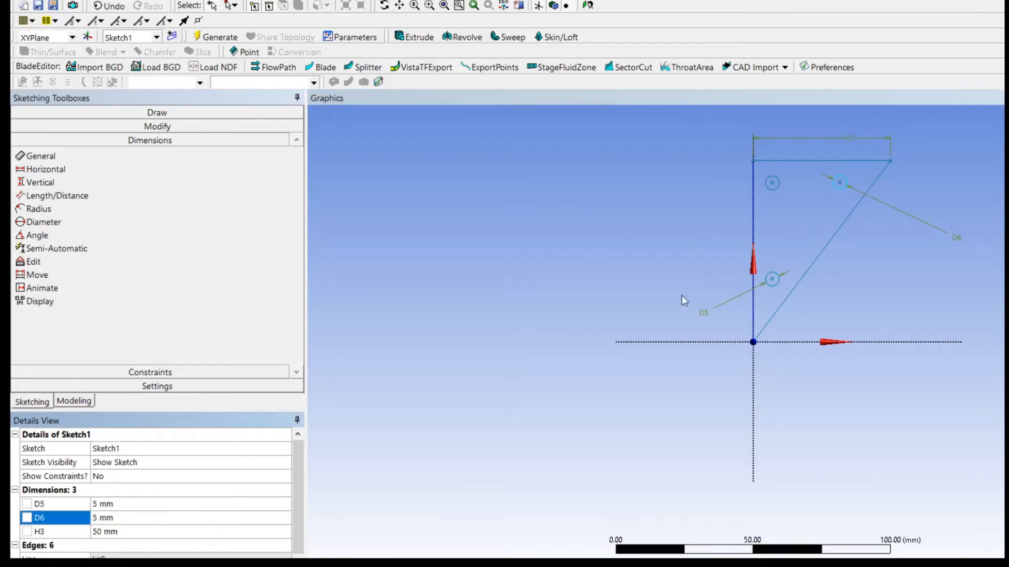
Delete the upper-left circle together with the two circle diameter dimensions, and undo these last edits.
click(777, 193)
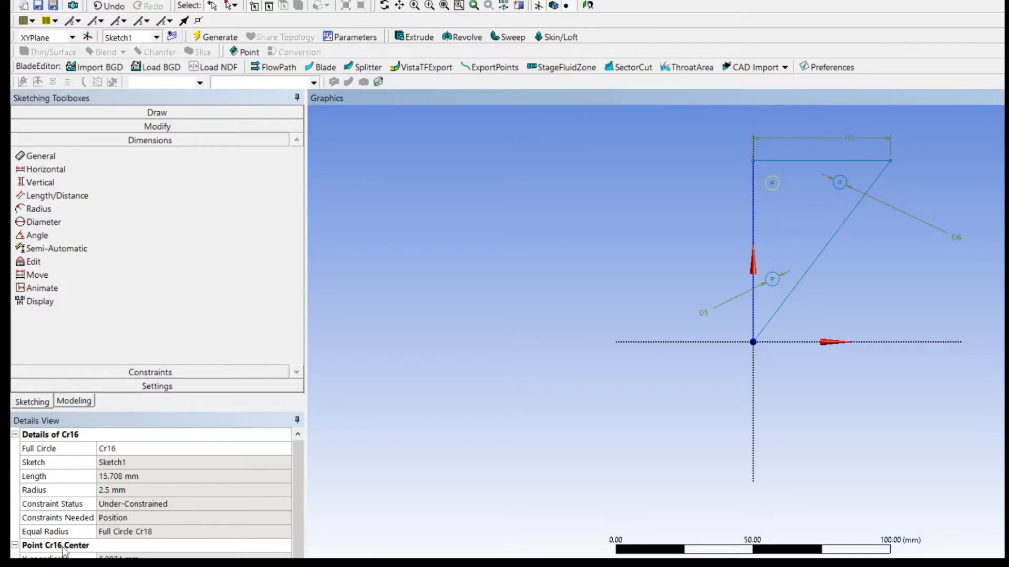
click(956, 235)
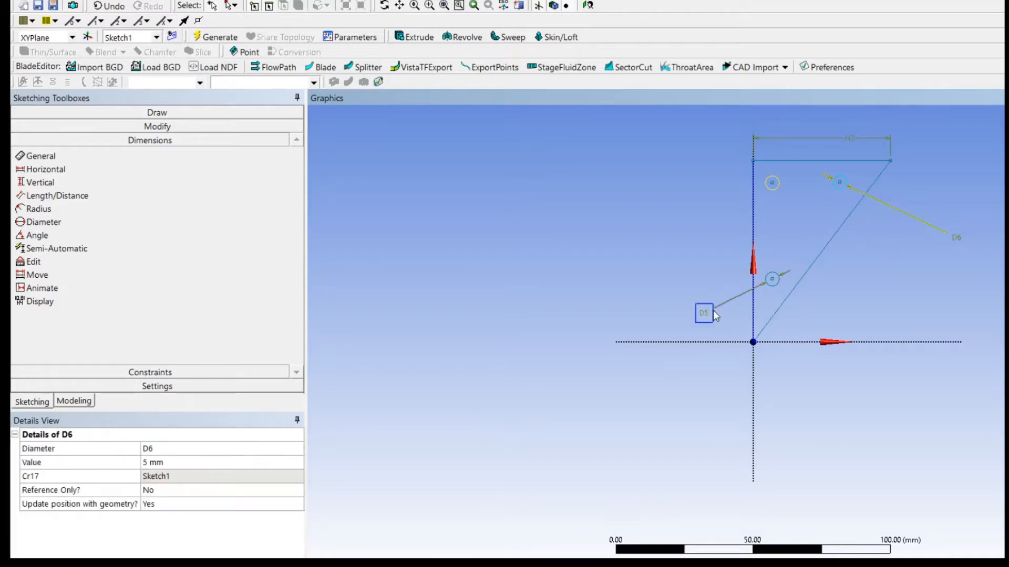
click(703, 313)
key(Delete)
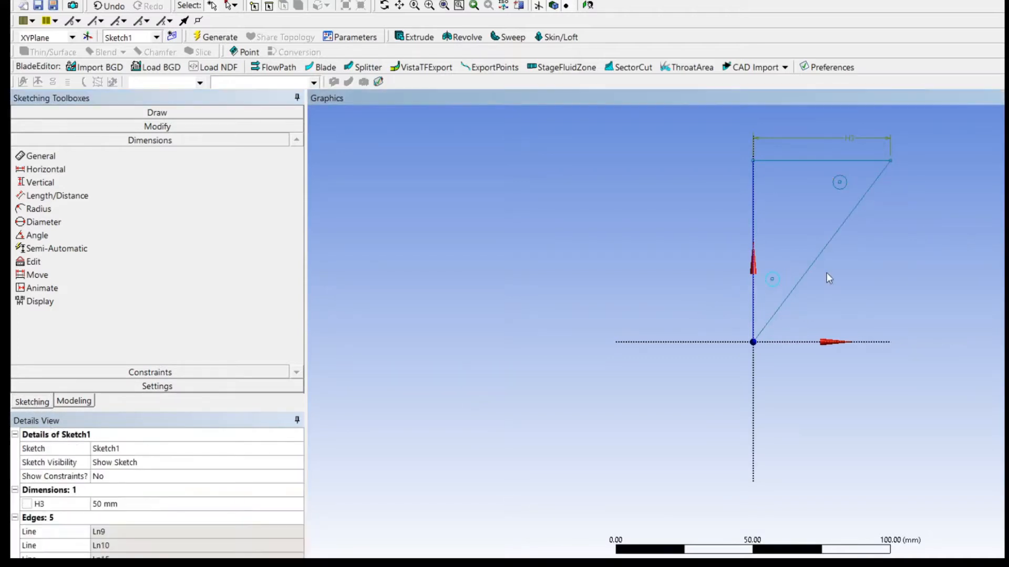
scroll(772, 189, down, 3)
scroll(782, 212, up, 5)
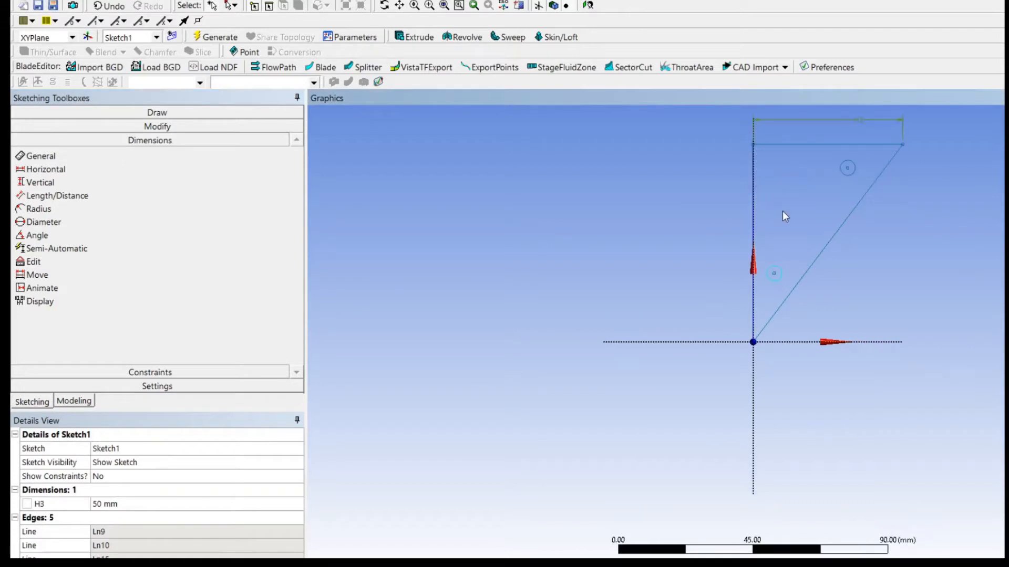
scroll(786, 213, down, 1)
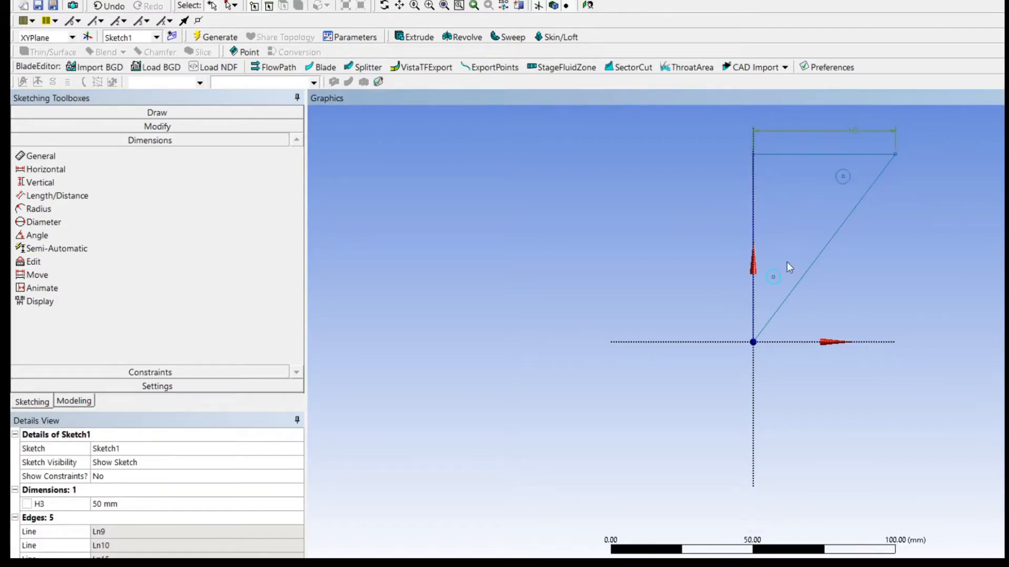
key(ctrl+z)
key(ctrl+z)
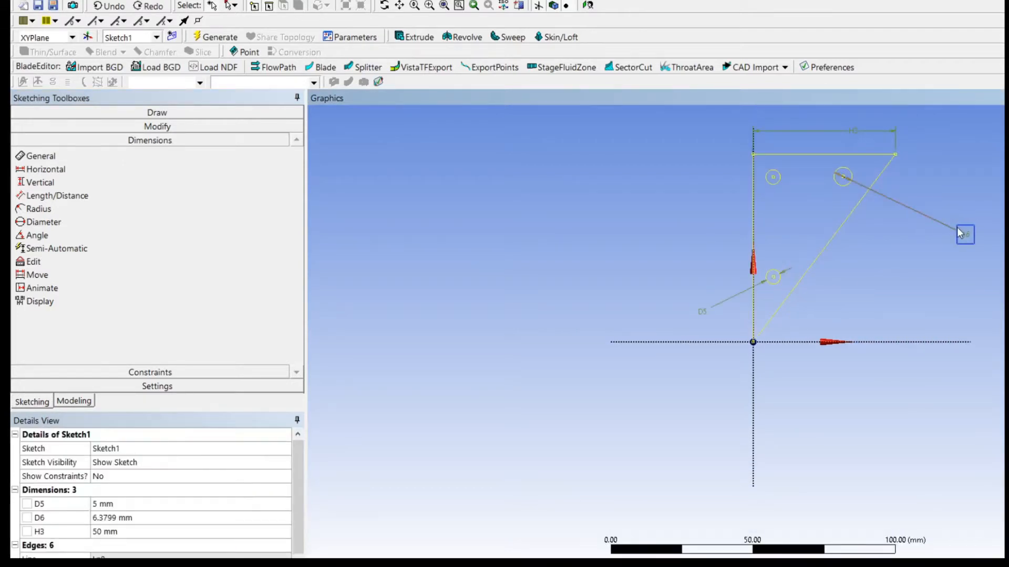
Set the upper-right circle's diameter to 5 mm, and delete all dimensions from the sketch.
click(107, 518)
text(5)
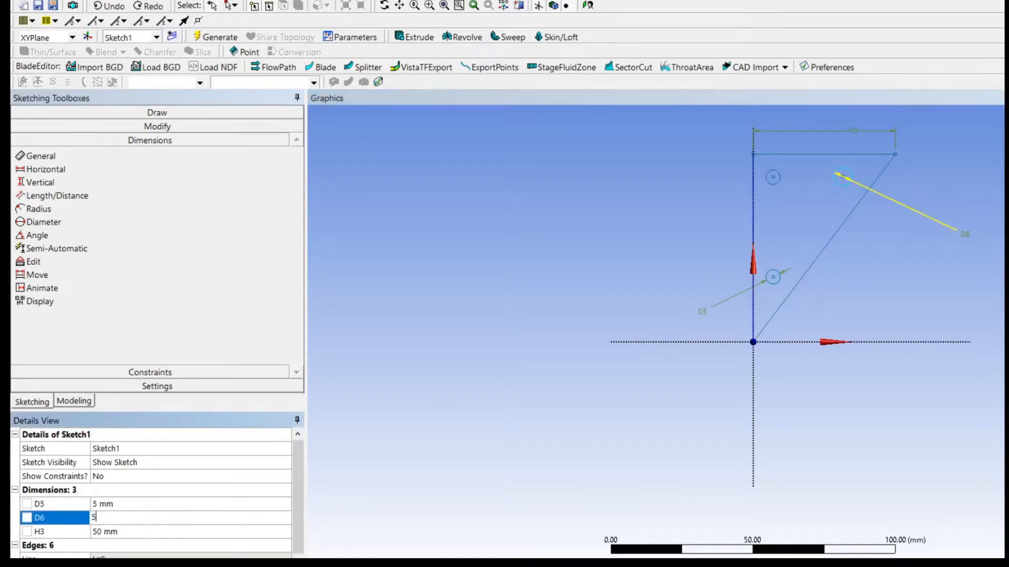
key(Return)
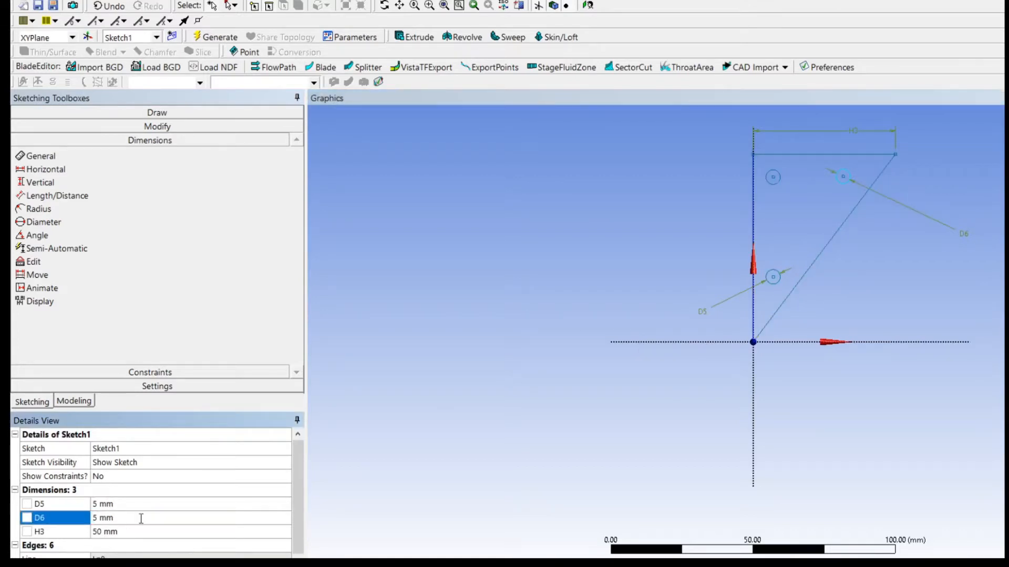
click(97, 492)
key(Delete)
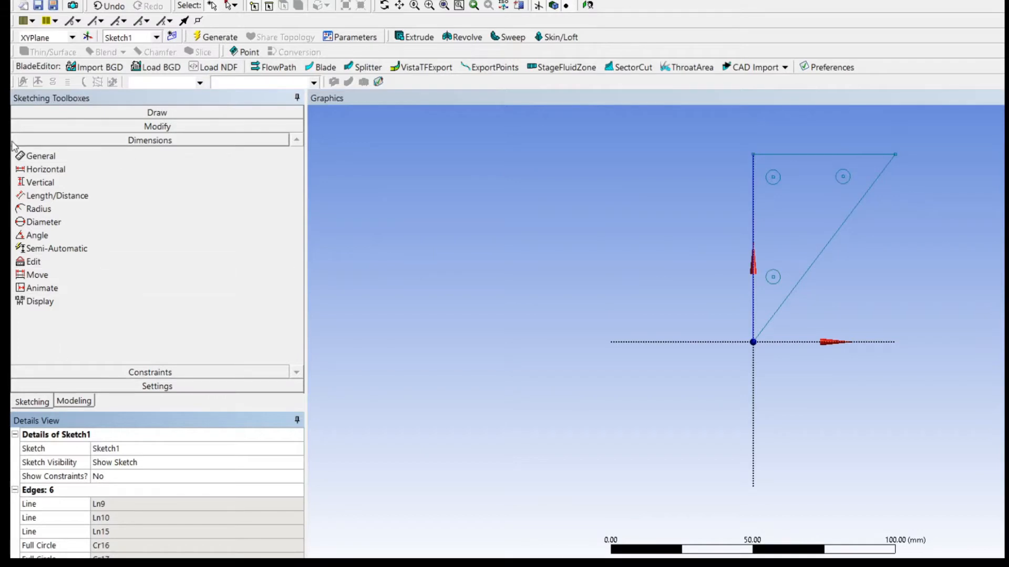
Fillet the triangle's upper-left corner with a 2.5 mm radius.
click(154, 127)
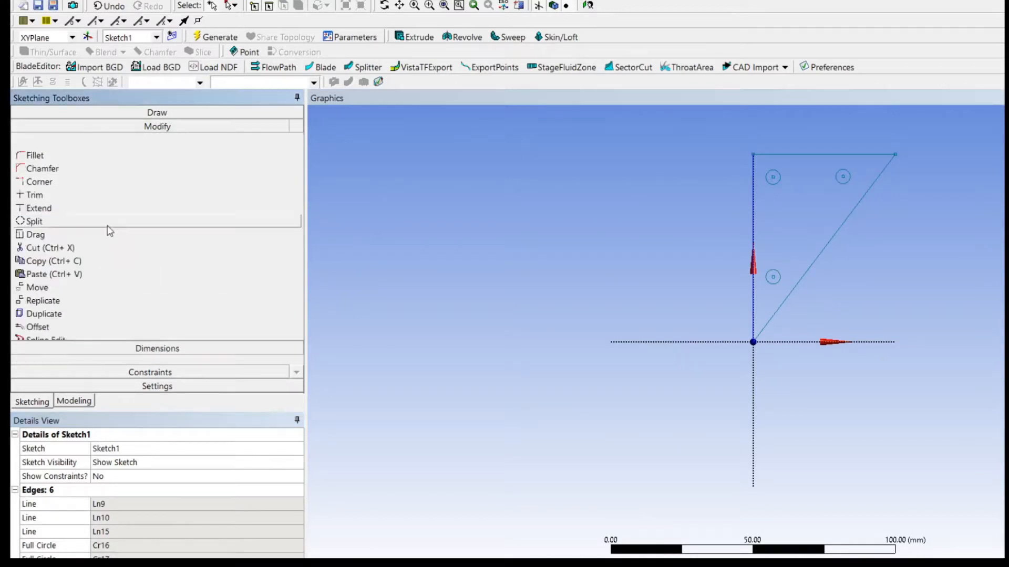
click(60, 156)
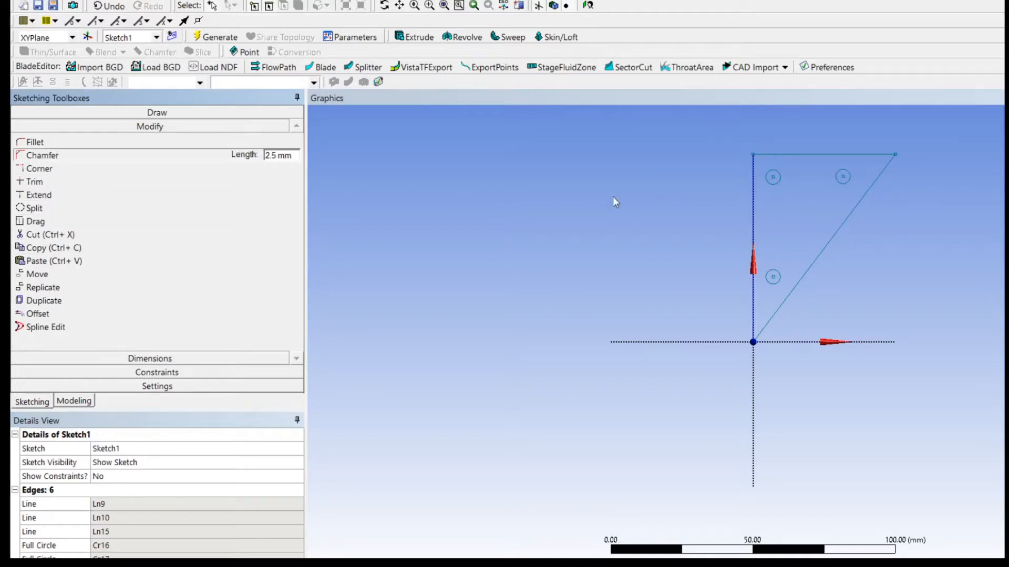
click(34, 142)
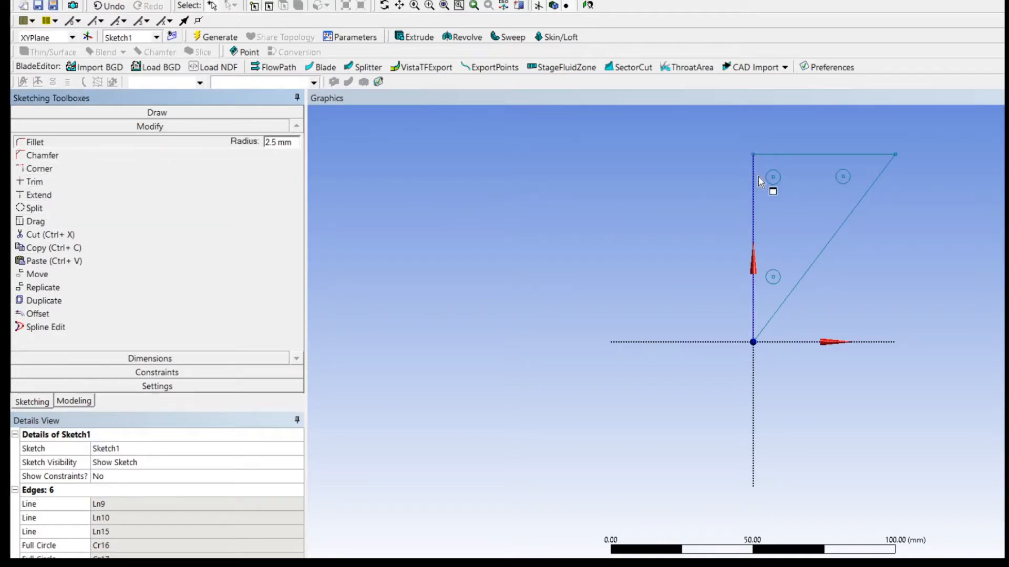
click(753, 175)
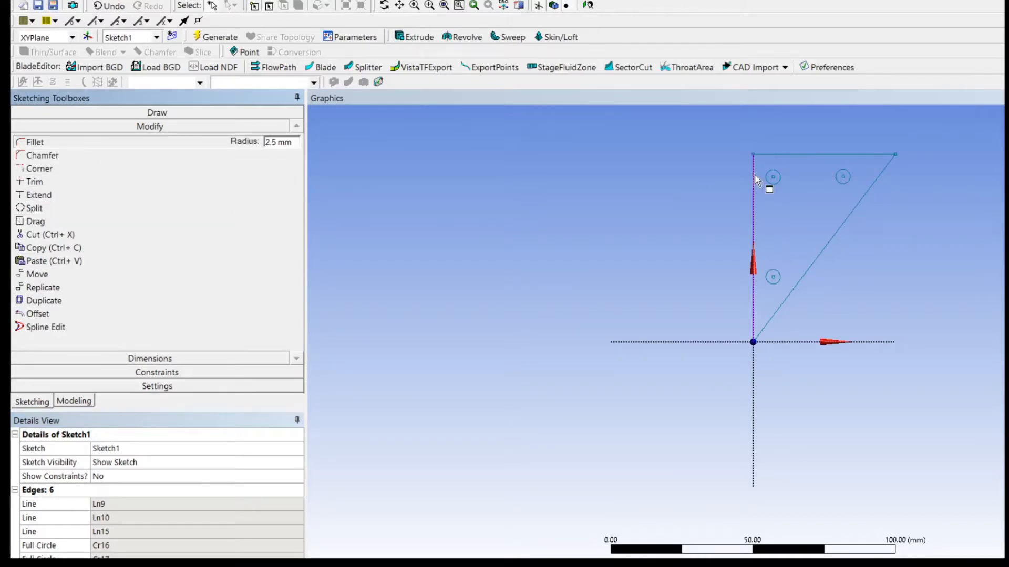
click(774, 155)
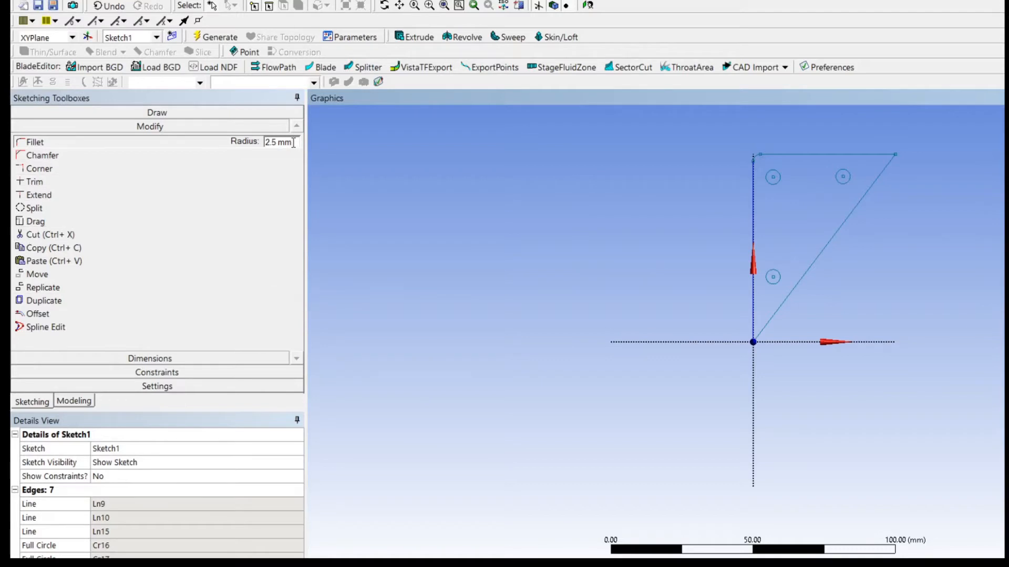
Set the sketch fillet radius to 5 mm.
click(271, 143)
drag(270, 146, 260, 149)
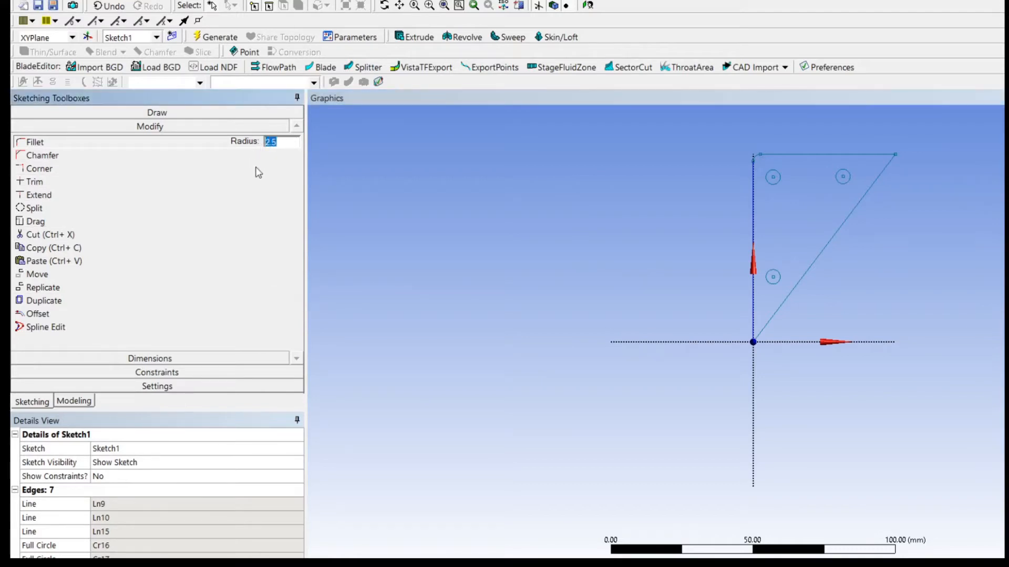
text(5)
key(Return)
Try to apply the 5 mm fillet to the already rounded upper-left corner, and undo both fillets there.
click(757, 159)
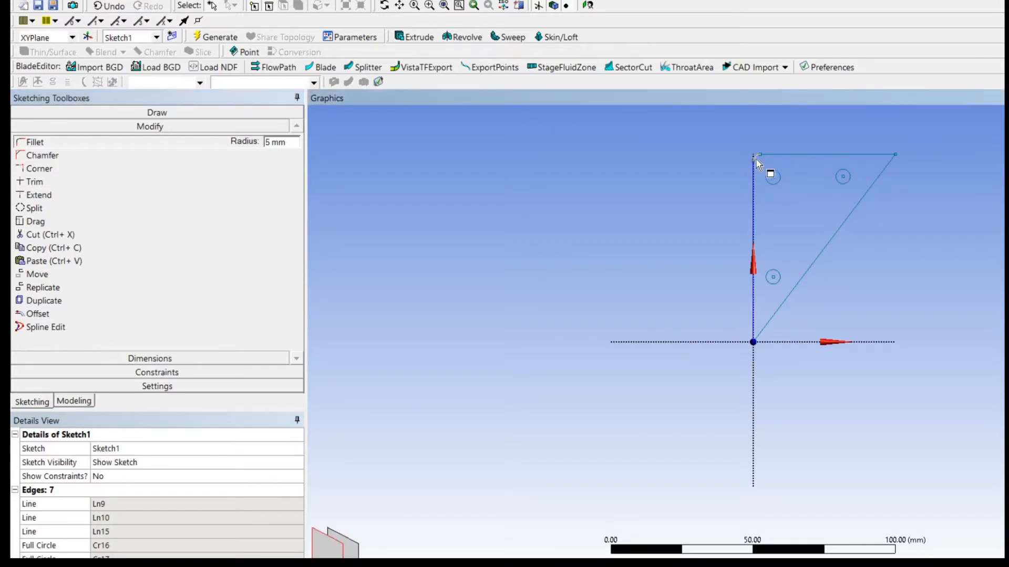
click(758, 180)
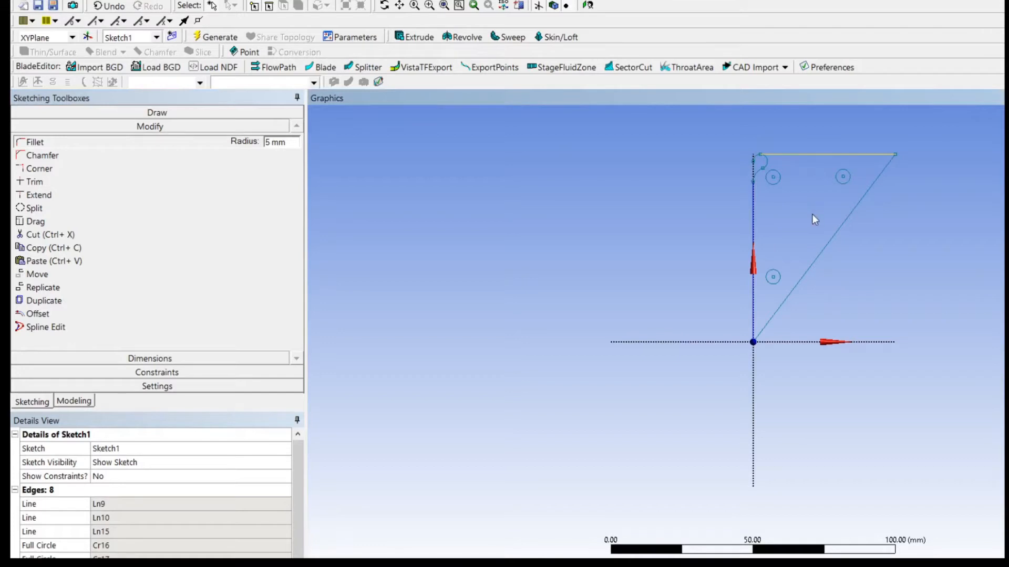
key(ctrl+z)
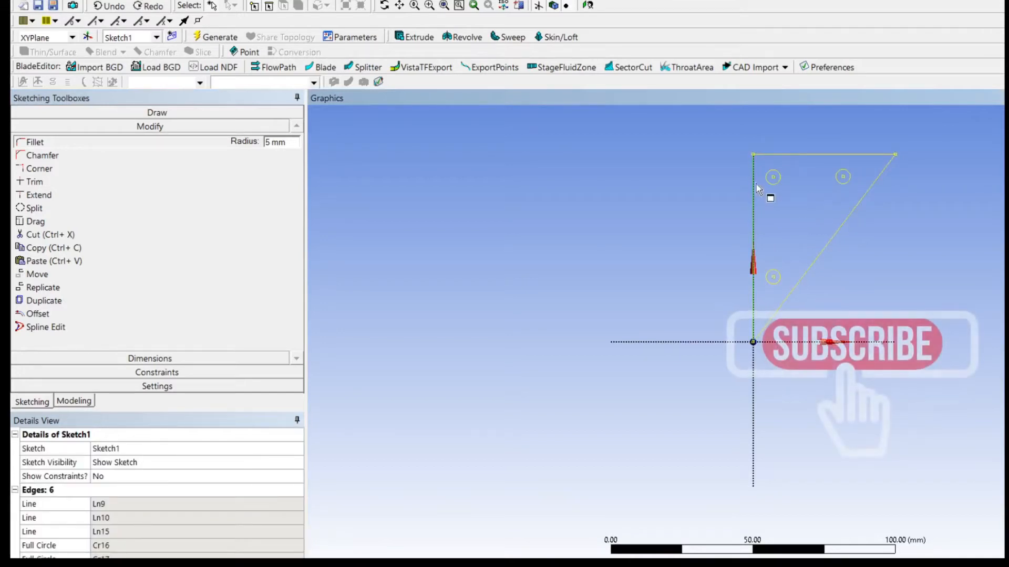
Fillet all three corners of the triangle with a 5 mm radius.
click(772, 154)
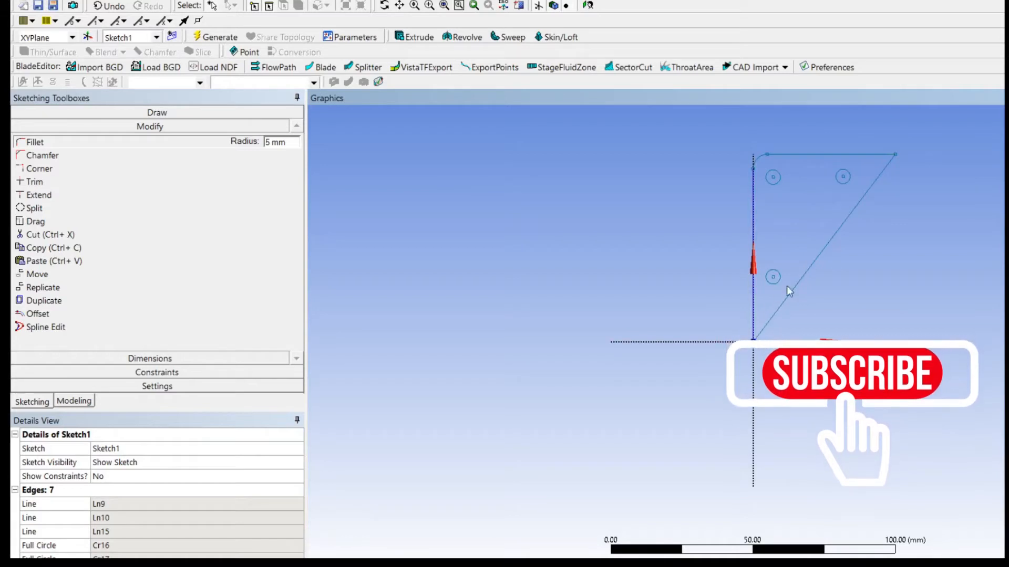
click(759, 315)
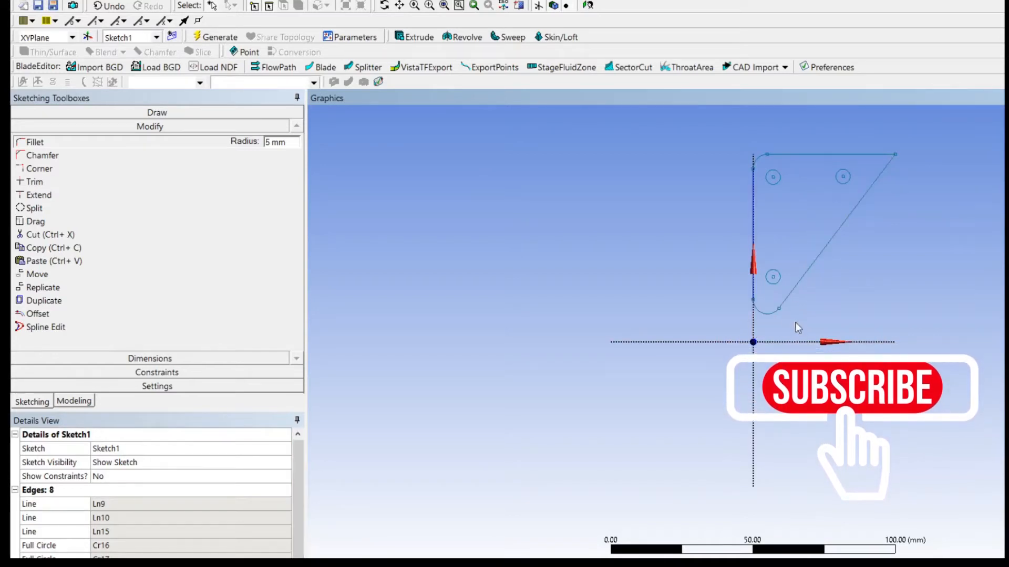
click(881, 182)
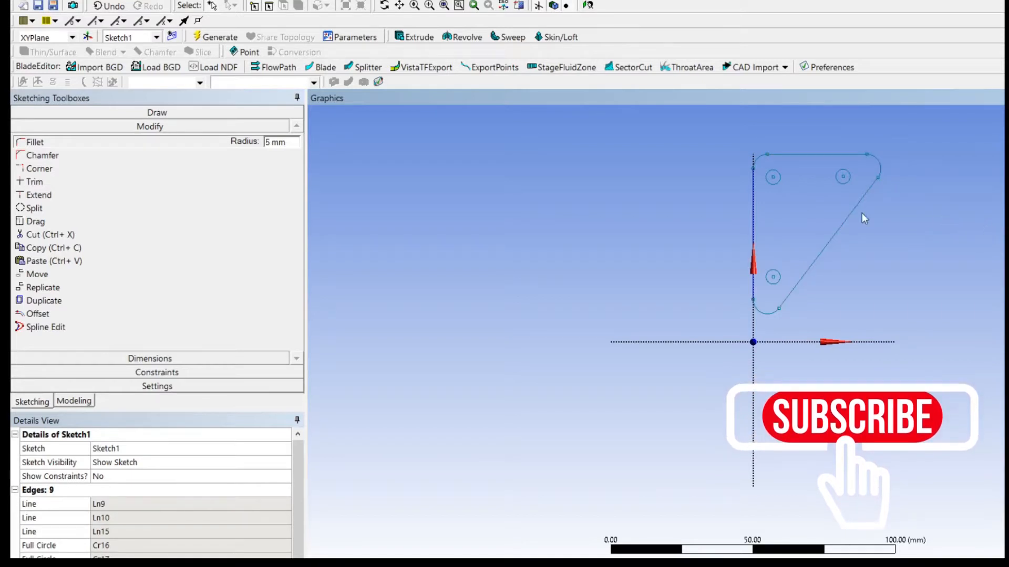
Extrude Sketch1 by 10 mm as added material in the normal direction, and generate the body.
scroll(778, 179, up, 1)
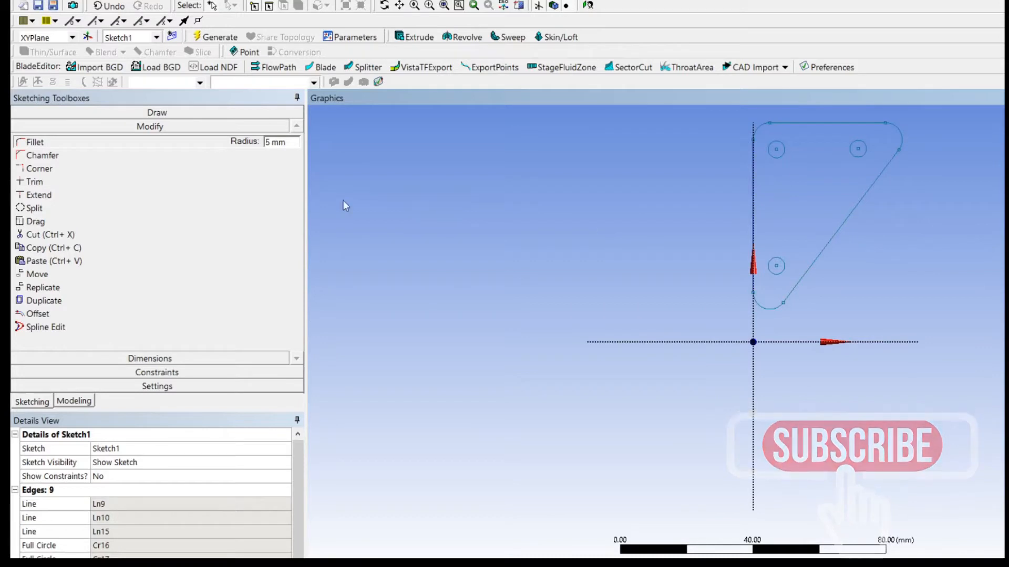
click(415, 37)
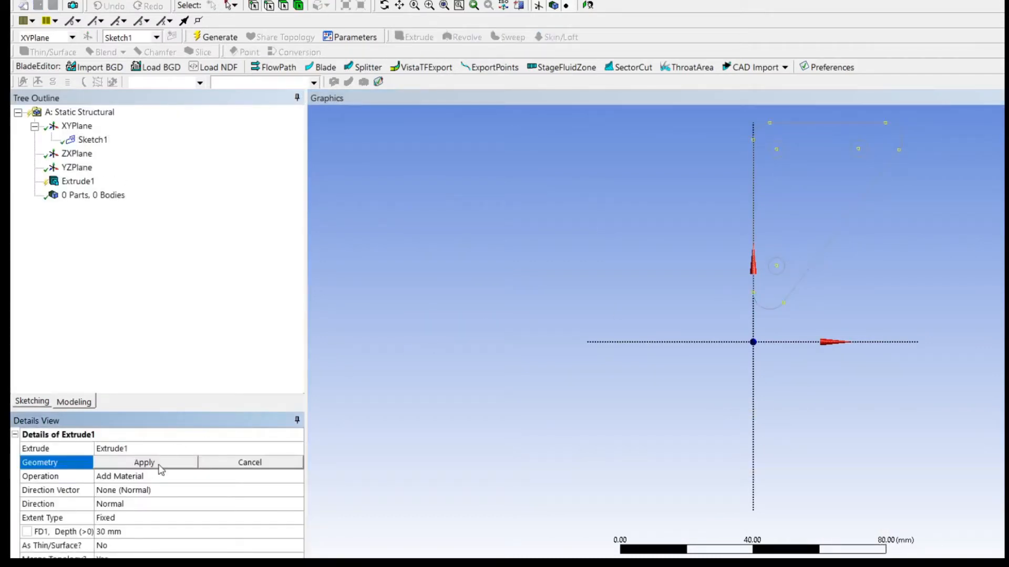
click(160, 465)
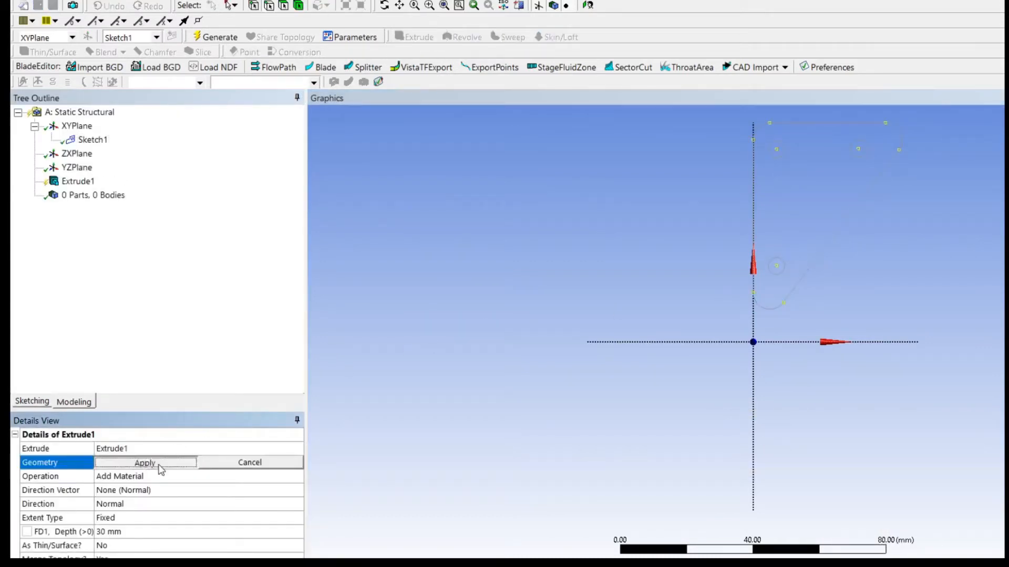
click(136, 532)
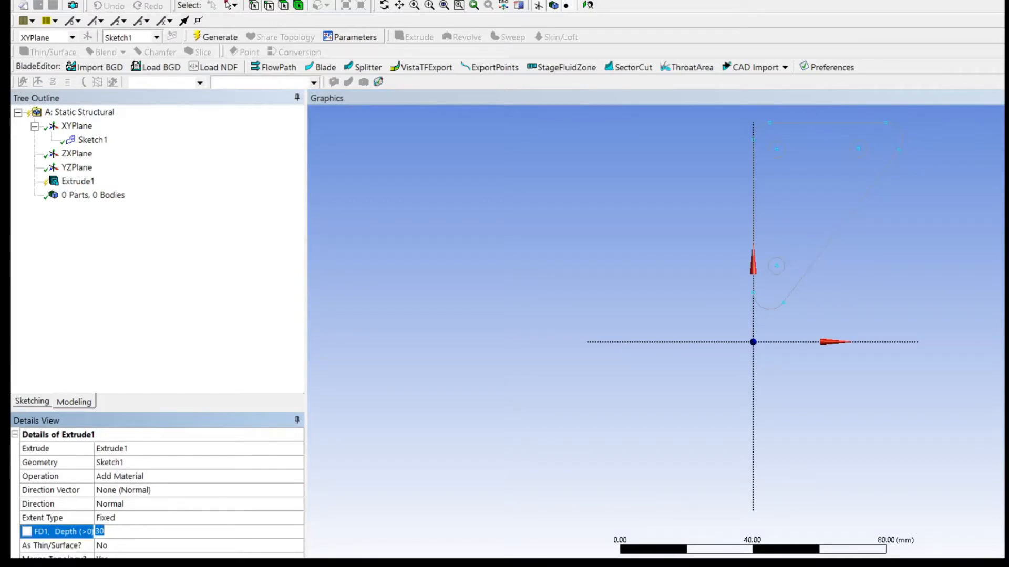
key(Return)
mouse_move(841, 247)
middle_down()
mouse_move(851, 250)
mouse_move(827, 250)
mouse_move(951, 292)
mouse_move(622, 479)
middle_up()
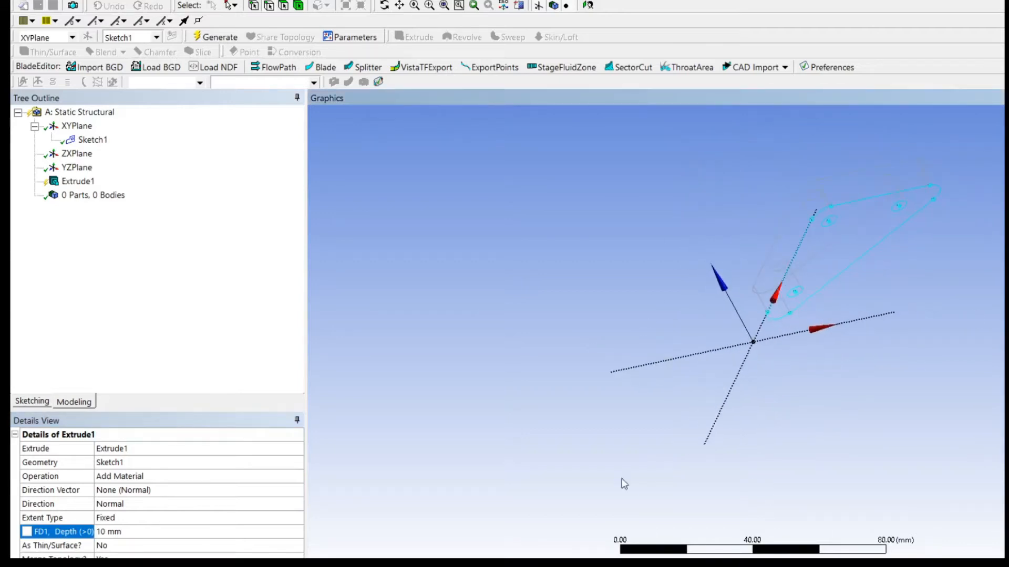
click(209, 35)
Examine the extruded plate and its three holes from several angles and face-on, and regenerate the model.
middle_drag(932, 295, 628, 200)
scroll(793, 281, down, 2)
scroll(783, 270, up, 6)
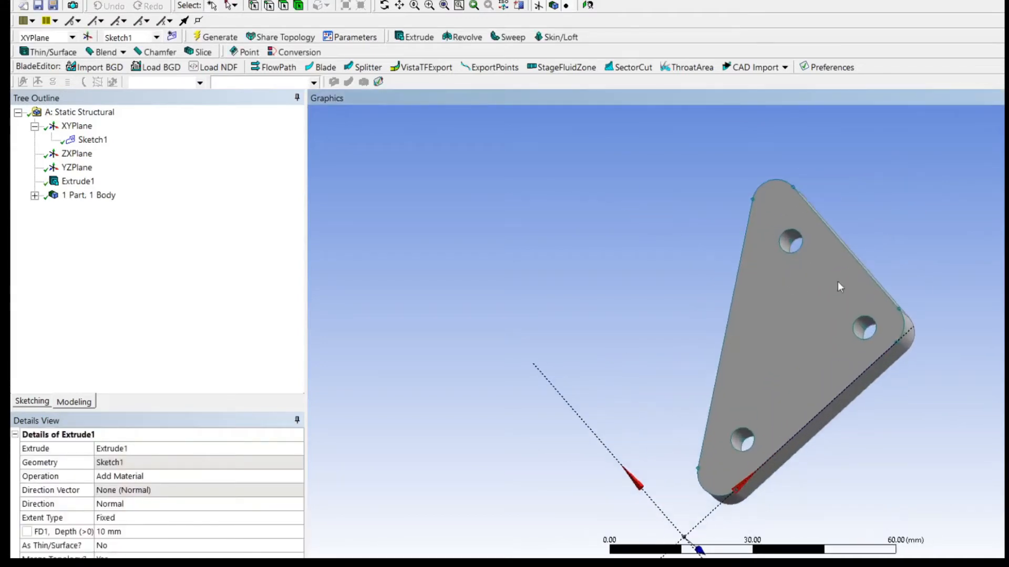
middle_drag(973, 286, 593, 180)
middle_drag(758, 257, 519, 257)
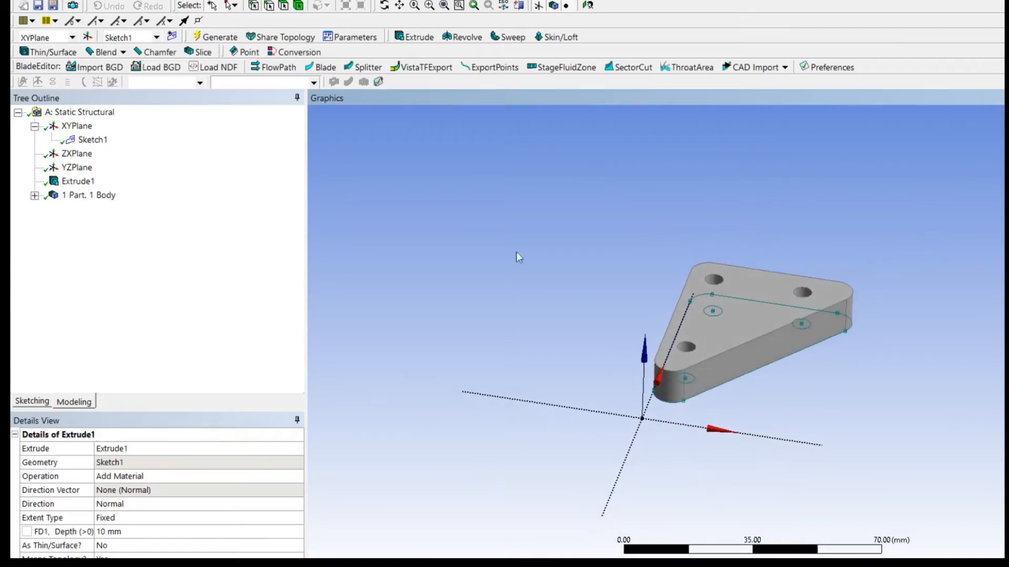
click(587, 6)
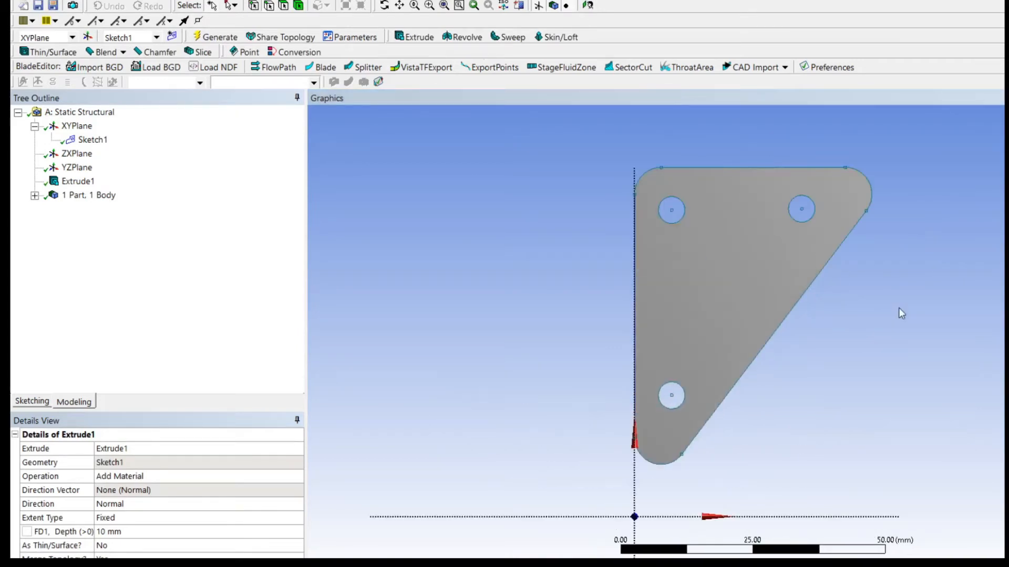
middle_drag(889, 313, 738, 314)
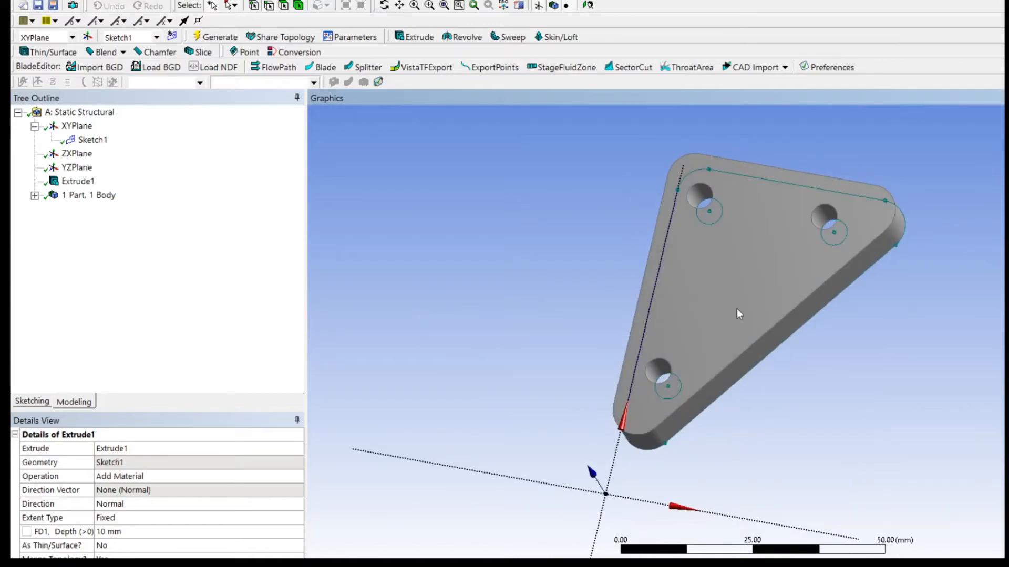
click(218, 38)
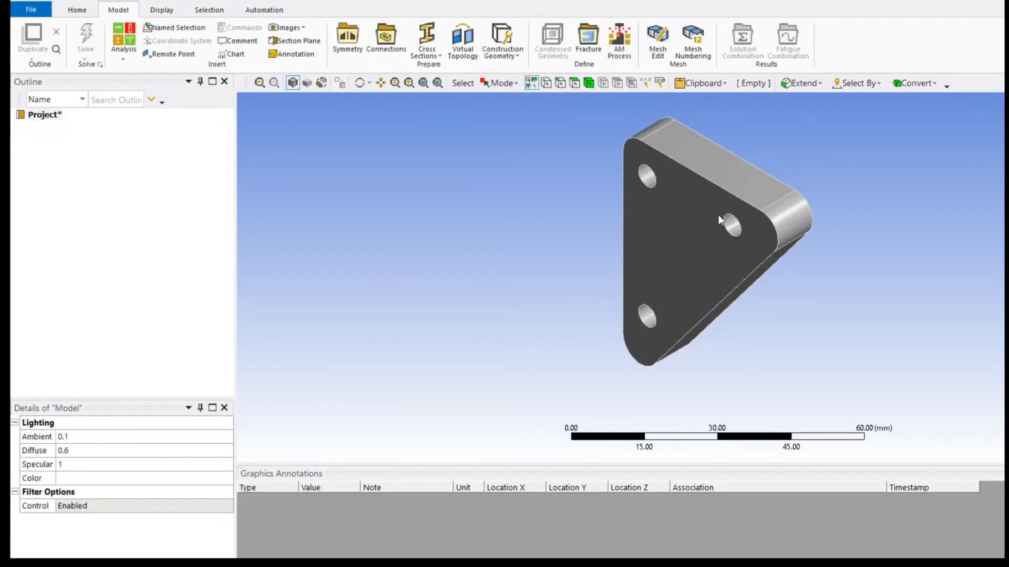
Inspect the plate geometry imported into Mechanical from different angles.
middle_drag(783, 300, 915, 257)
scroll(812, 272, down, 2)
scroll(812, 272, up, 2)
mouse_move(812, 271)
middle_down()
mouse_move(833, 271)
mouse_move(820, 285)
middle_up()
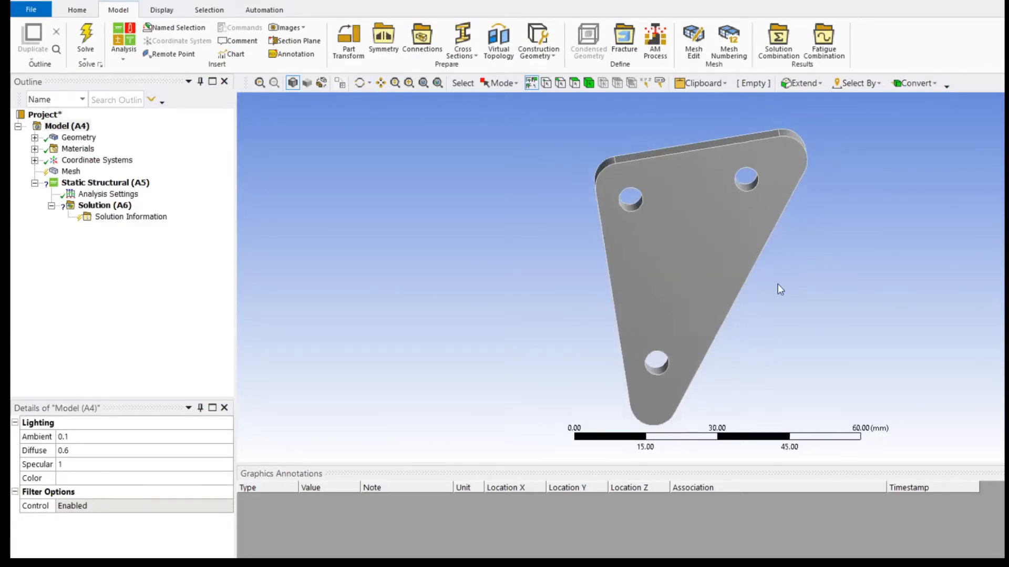
scroll(779, 285, up, 1)
scroll(779, 284, down, 2)
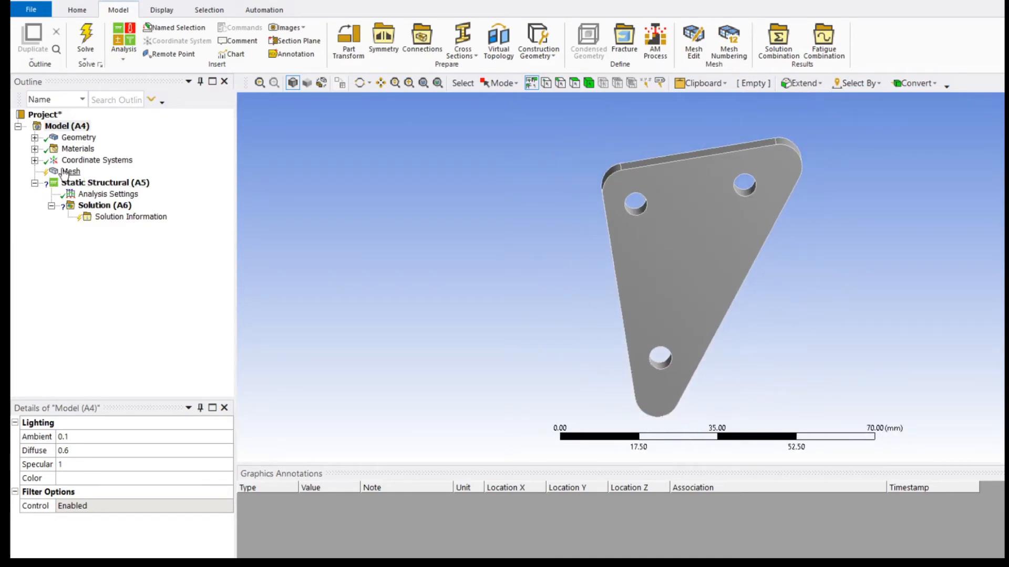
Check the properties and material assignment of the solid body under the model's geometry.
click(73, 137)
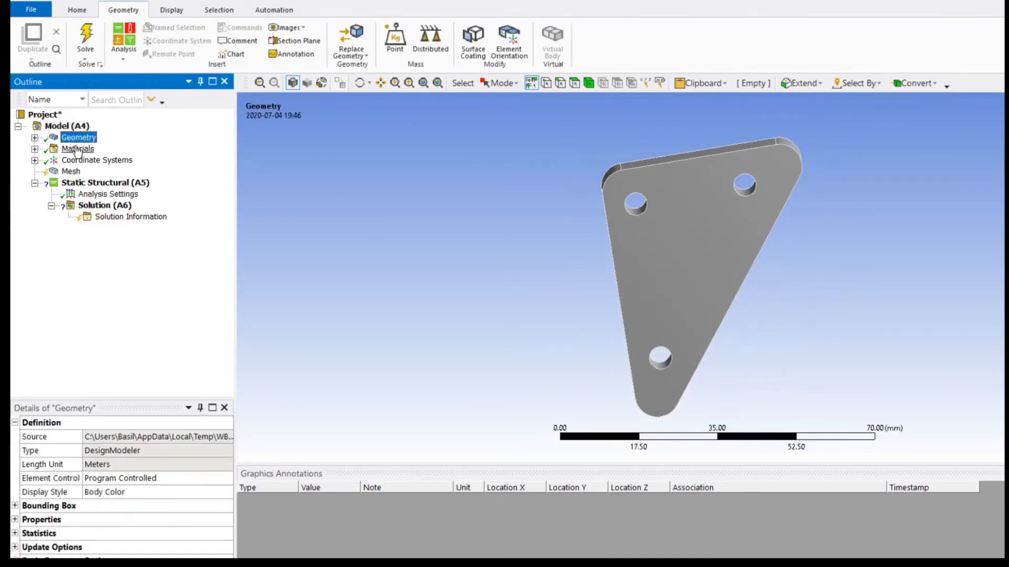
click(35, 138)
click(85, 149)
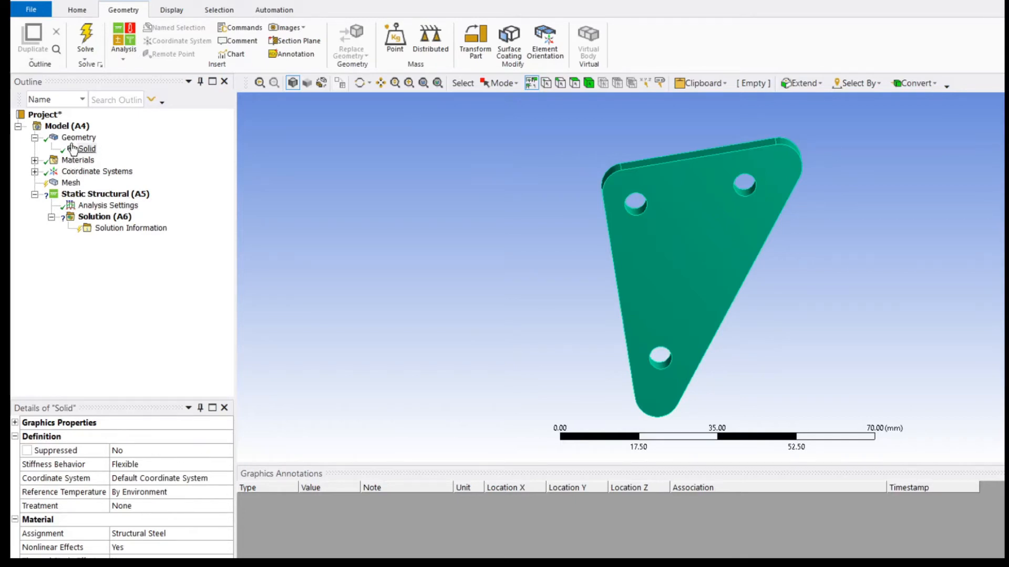
Generate the plate's mesh with the default settings and inspect it from several angles.
click(71, 182)
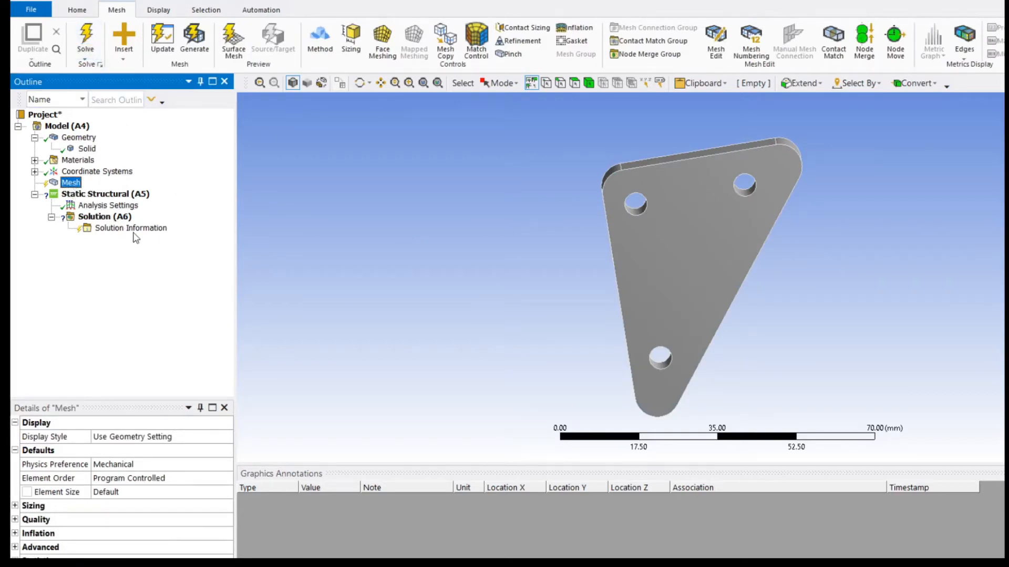
click(543, 302)
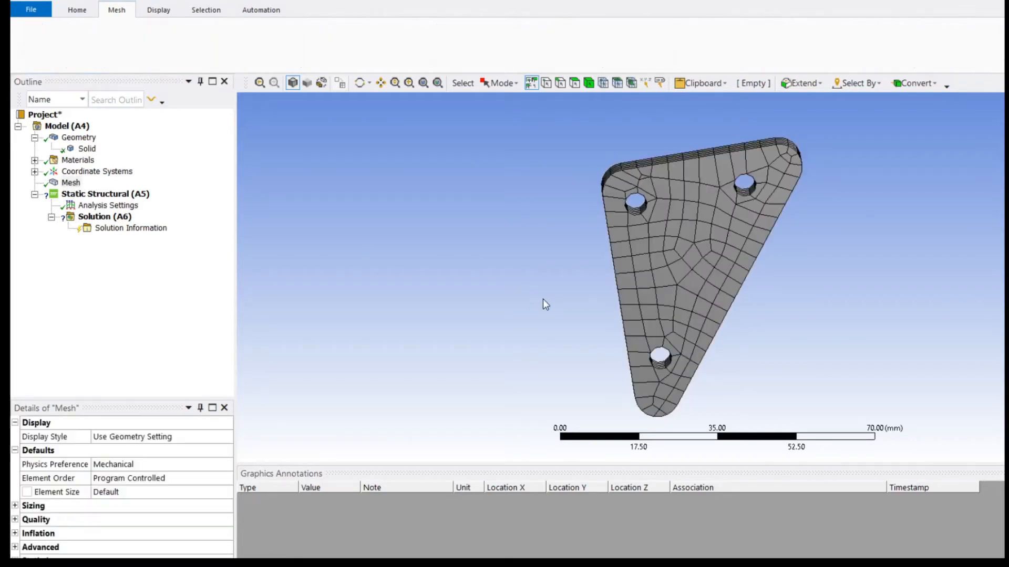
middle_drag(546, 301, 885, 288)
scroll(765, 294, up, 2)
middle_drag(765, 296, 422, 373)
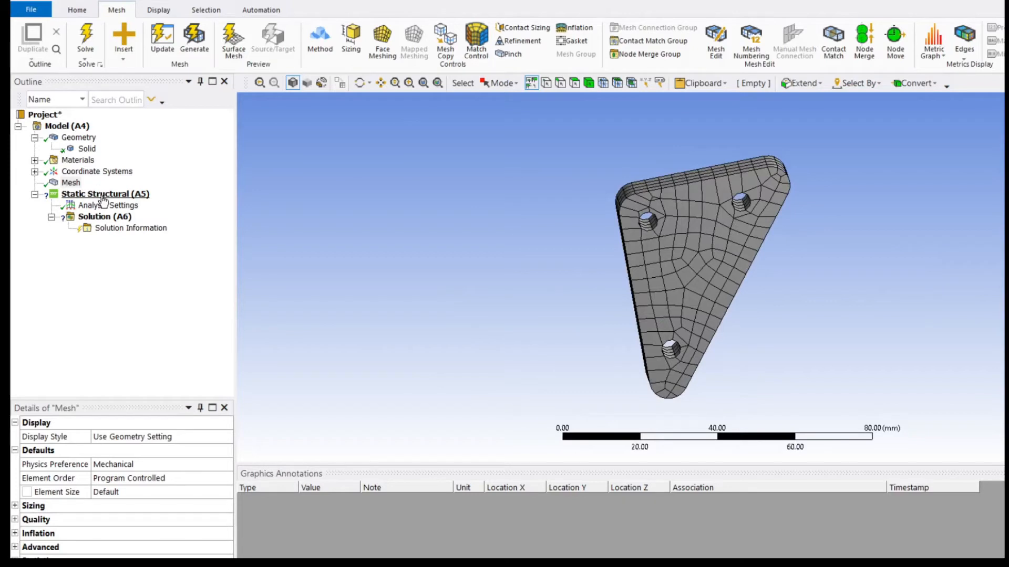
Add a cylindrical support to the static structural analysis, scoped to the inner faces of the plate's upper-left and bottom holes.
click(134, 196)
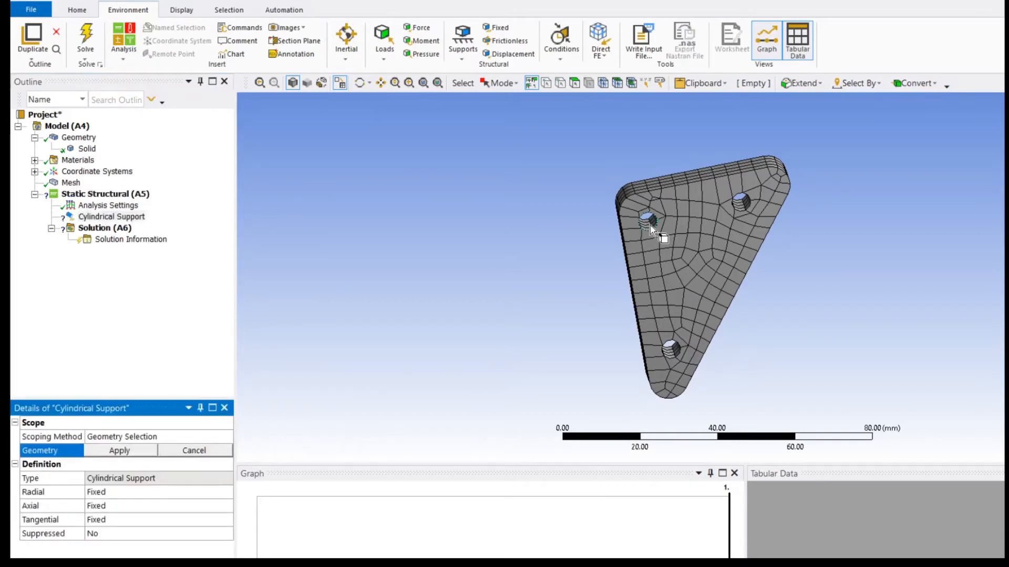
click(649, 226)
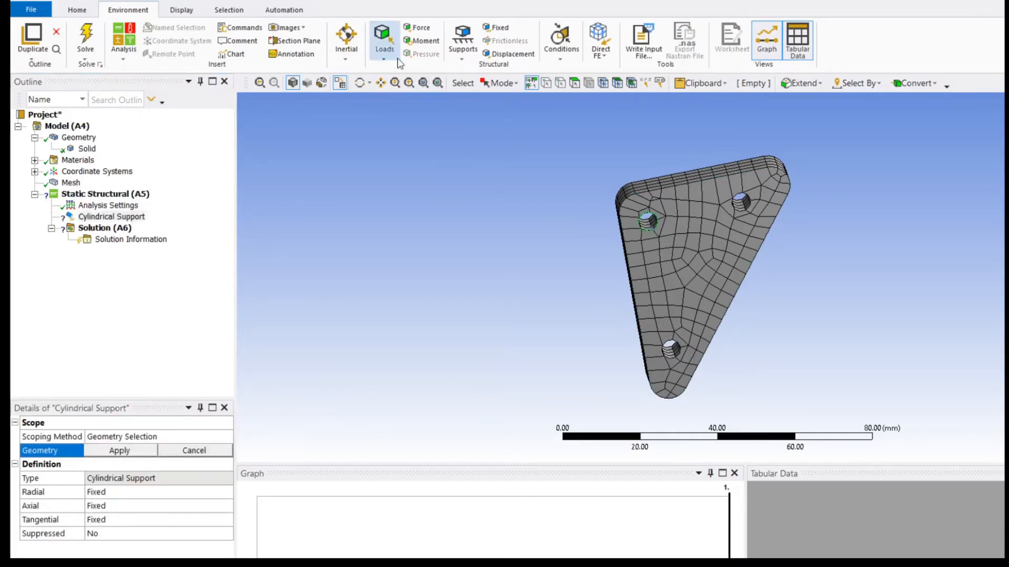
click(574, 84)
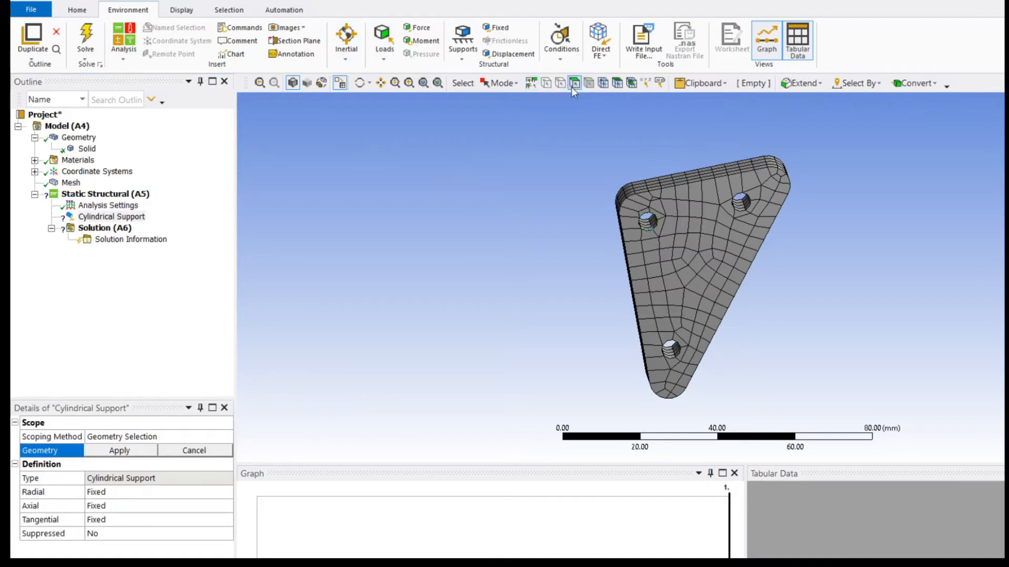
click(650, 225)
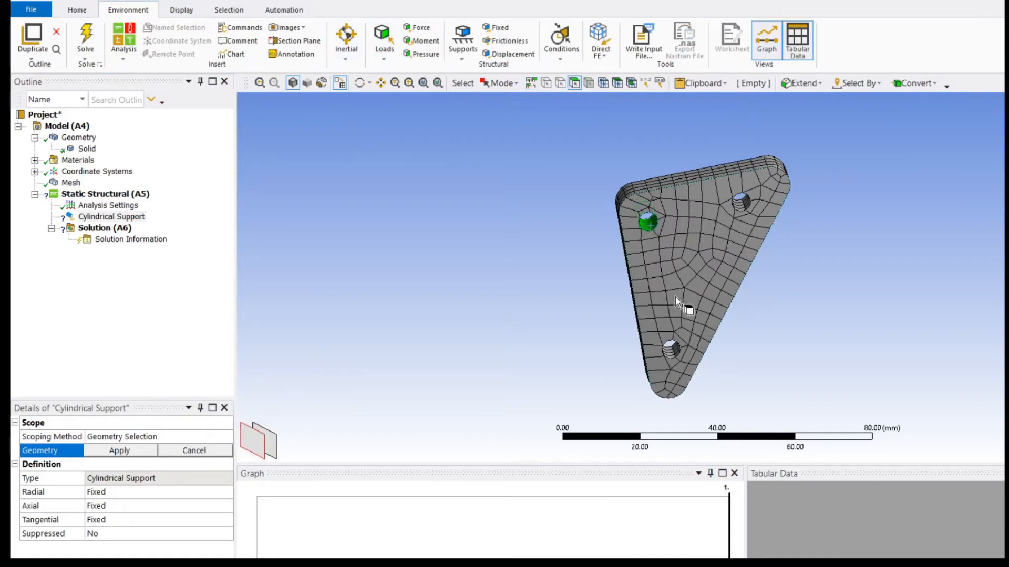
ctrl+click(671, 353)
middle_drag(818, 350, 797, 354)
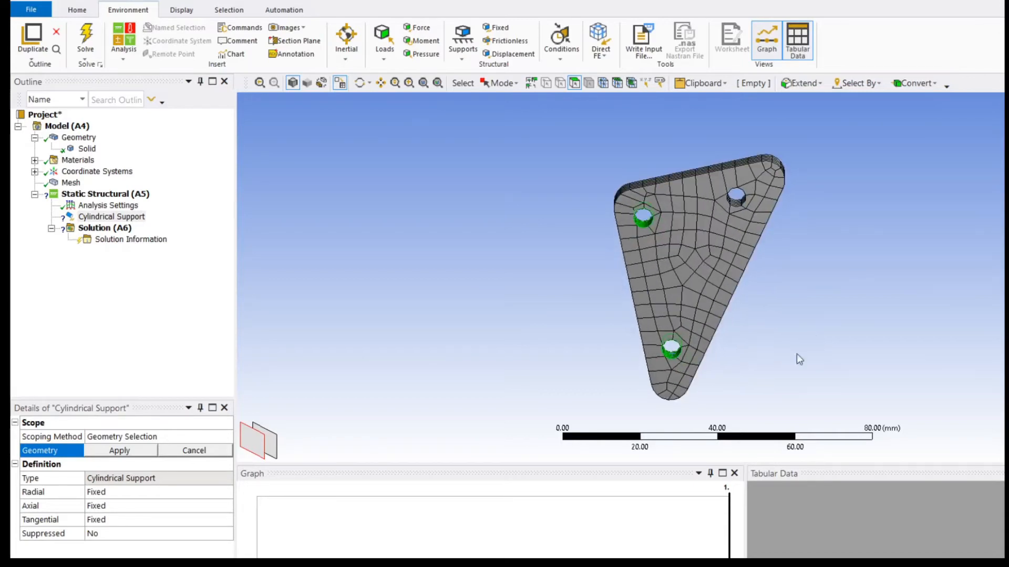
click(119, 451)
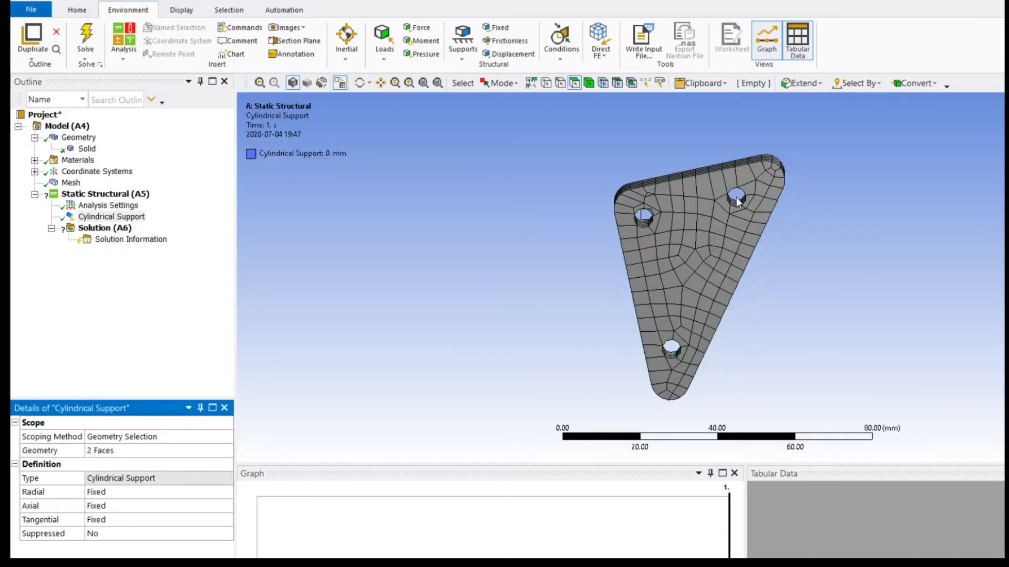
Add a bearing load to the static structural analysis, scoped to the inner face of the unsupported hole.
click(131, 195)
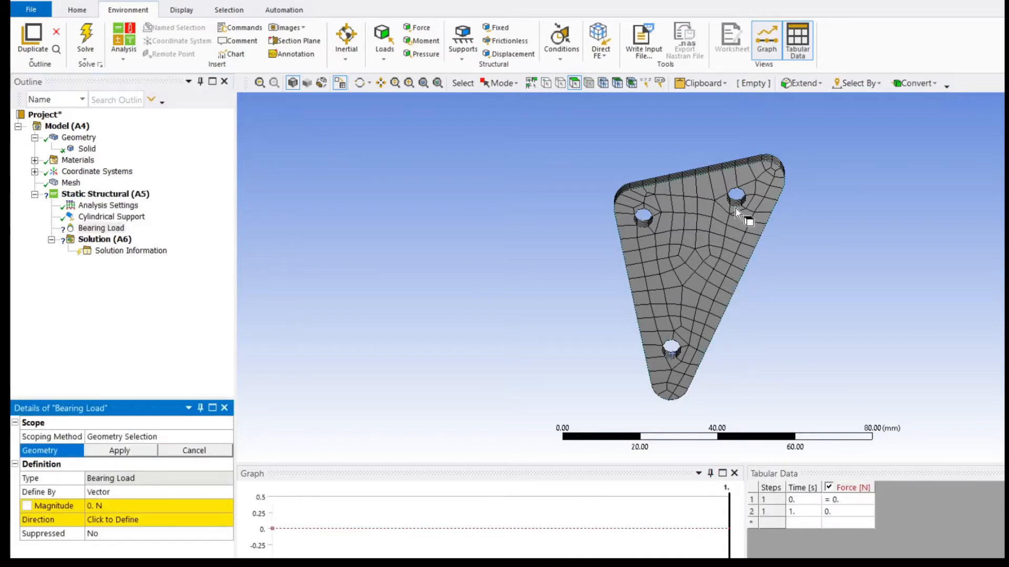
click(735, 206)
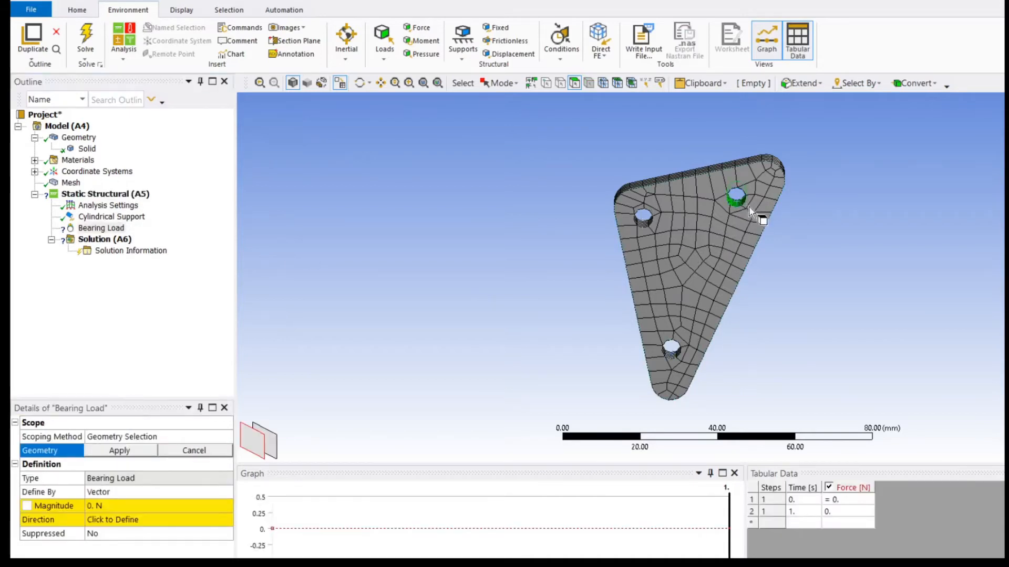
middle_drag(835, 257, 859, 254)
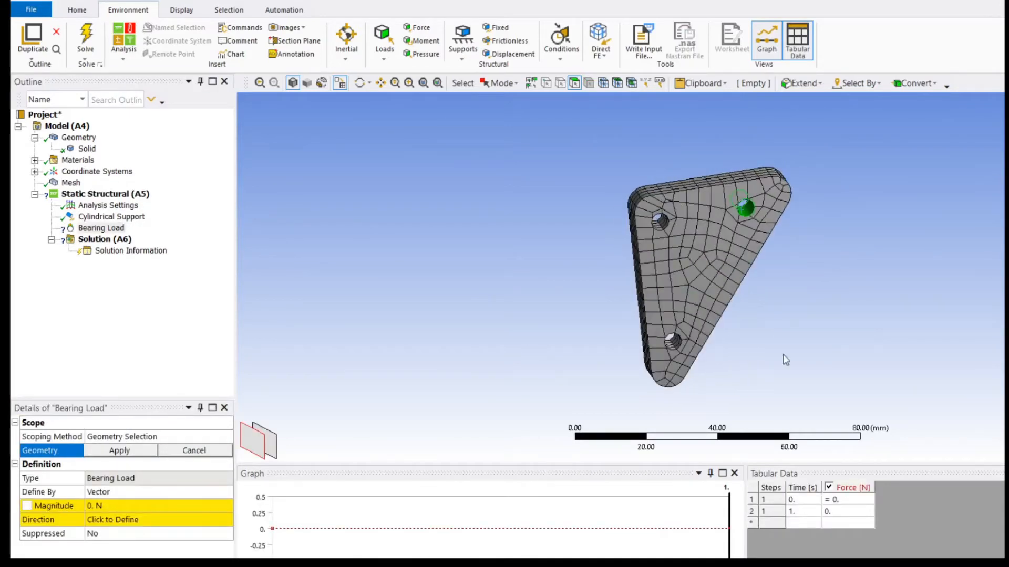
click(107, 450)
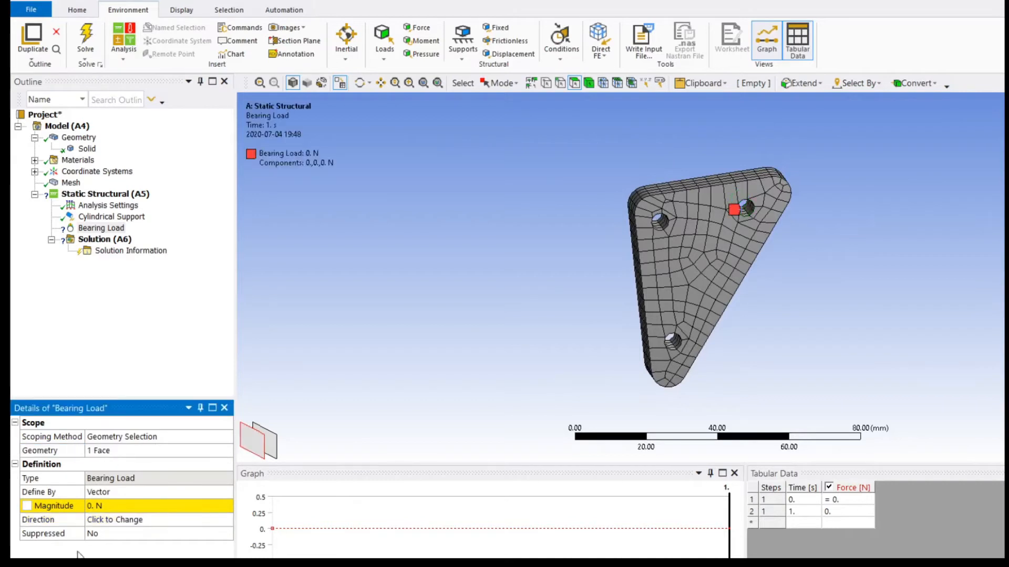
Define the bearing load by components and set its X component to 20 N.
click(128, 494)
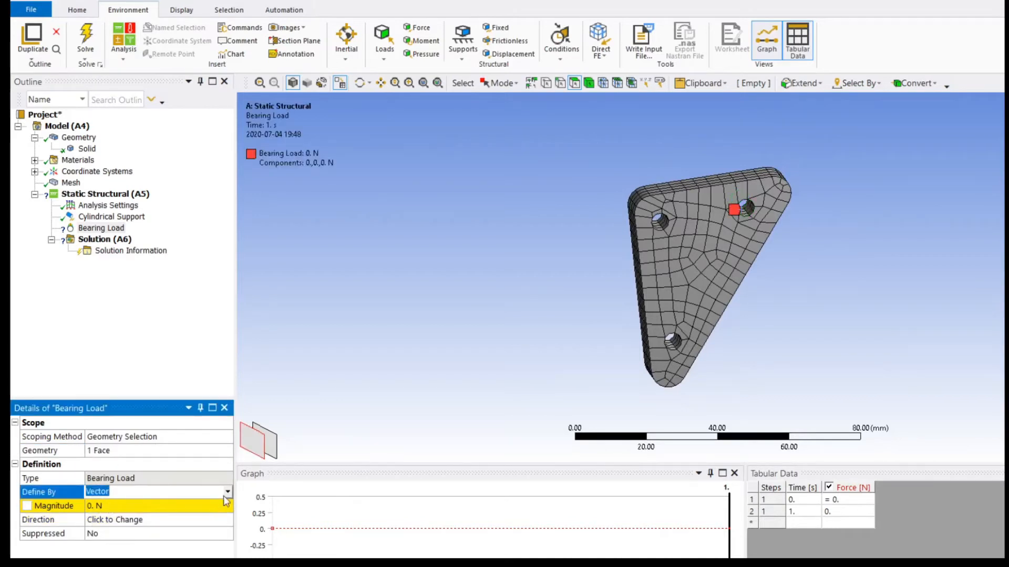
click(227, 494)
click(191, 506)
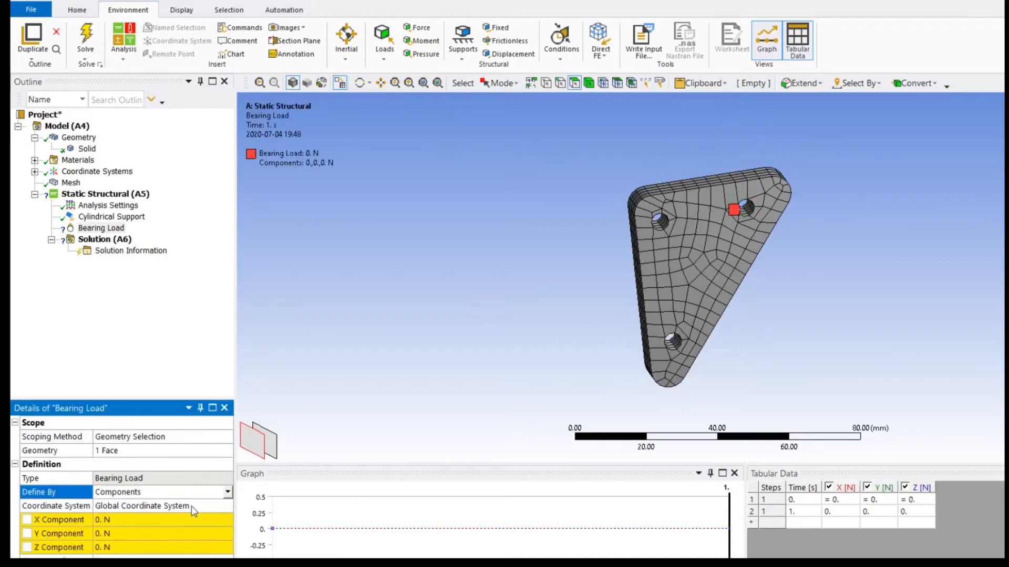
click(119, 520)
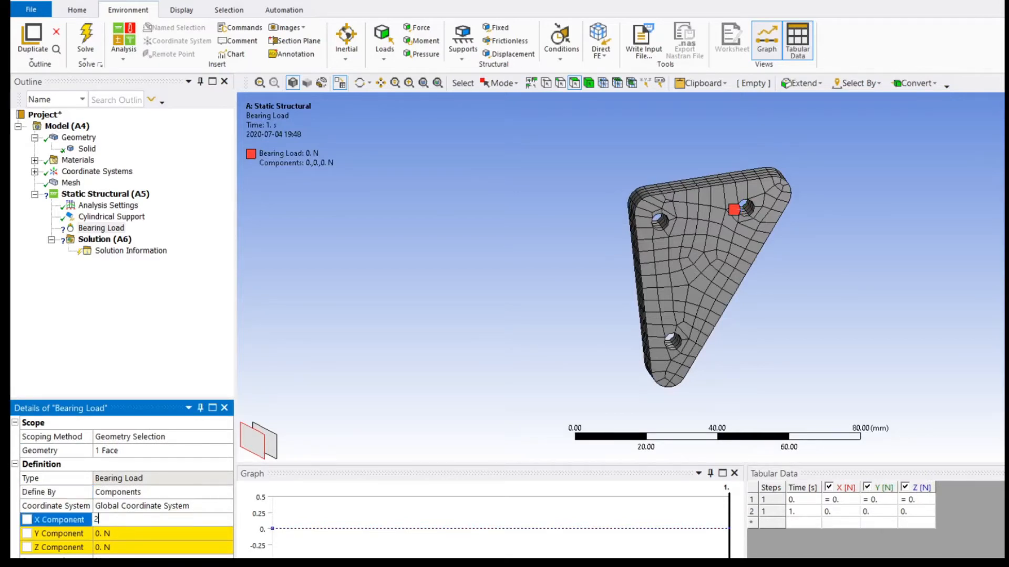
key(Return)
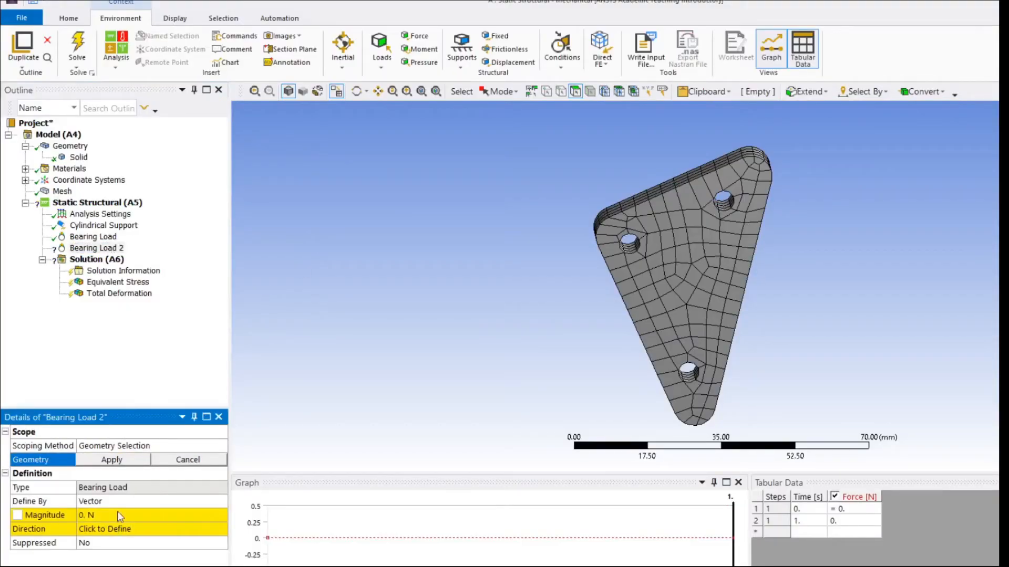
Apply the second bearing load to the same unsupported hole, defined by components with a Y component of 50 N.
click(725, 207)
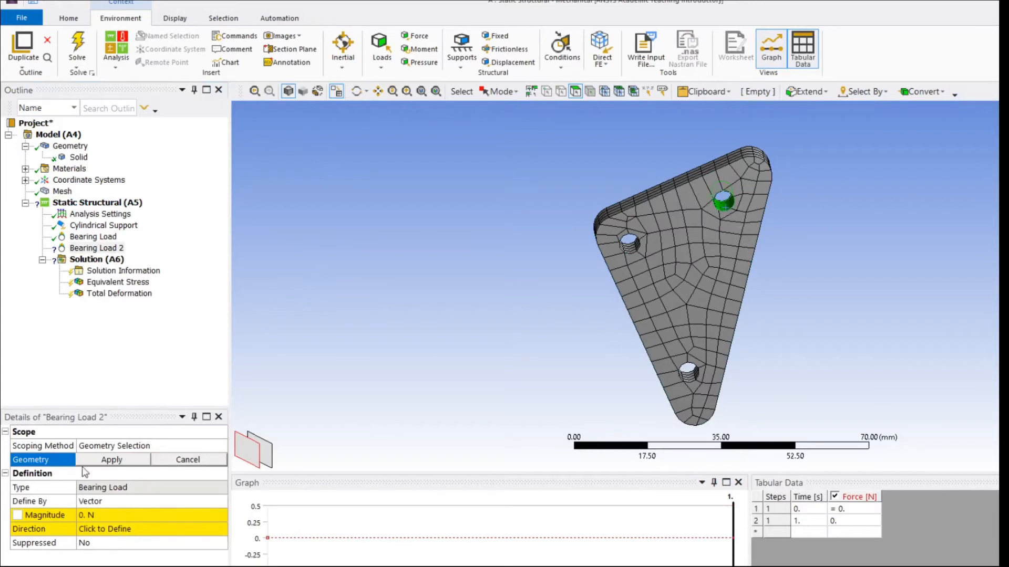
click(108, 460)
click(156, 502)
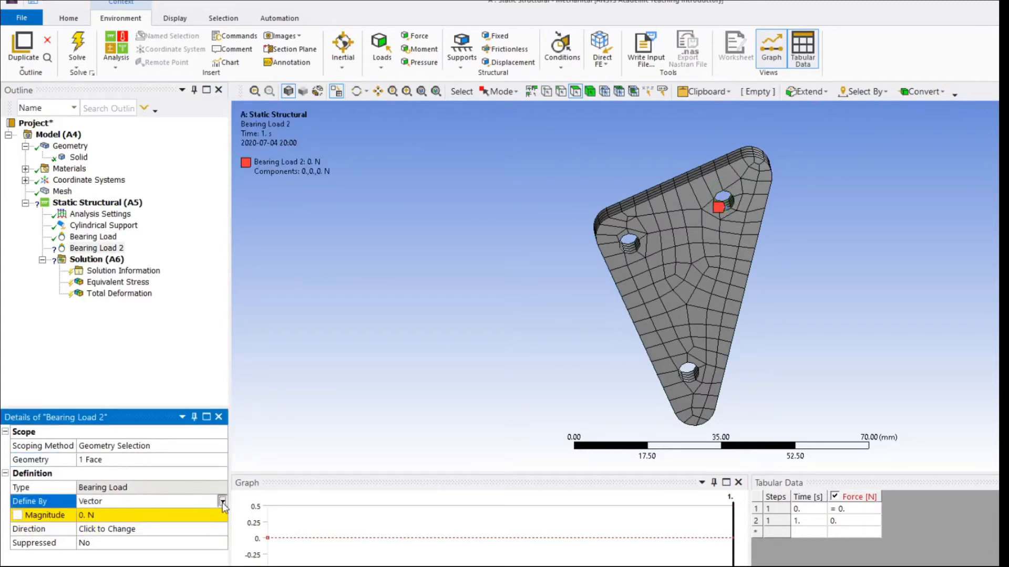
click(222, 502)
click(187, 517)
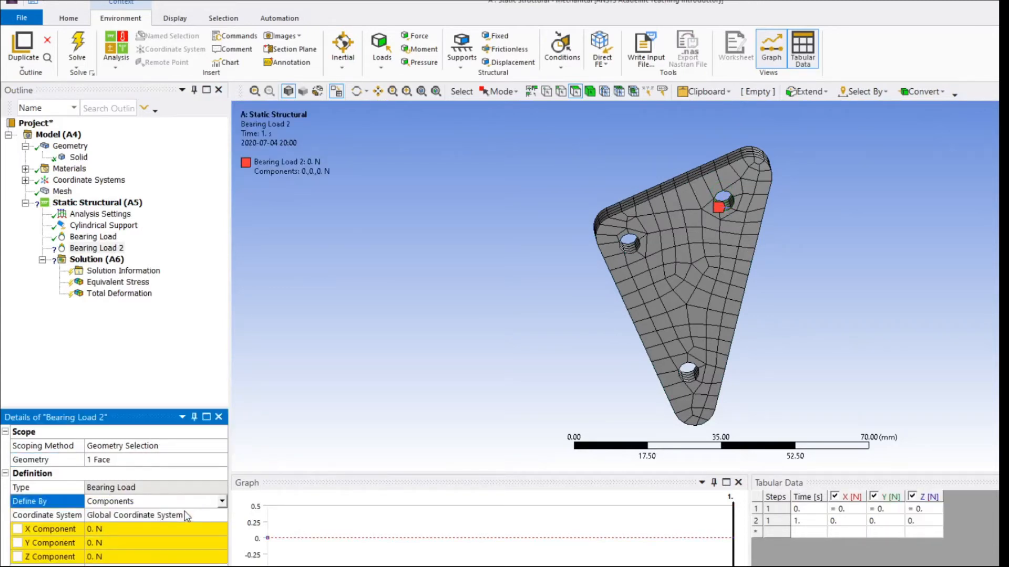
click(115, 543)
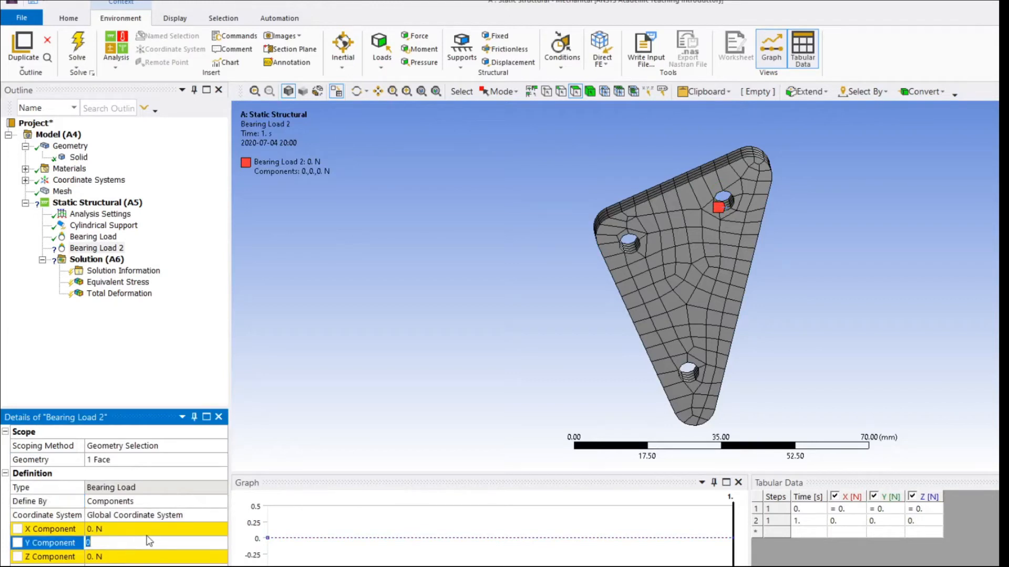
key(Return)
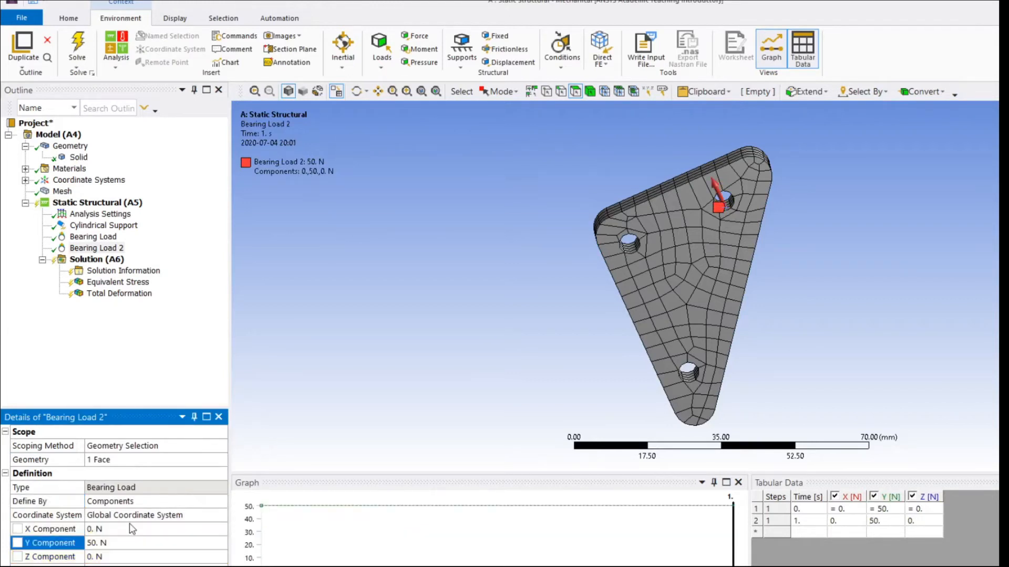
Solve the analysis and examine the equivalent (von-Mises) stress plot of the plate from several angles.
click(77, 47)
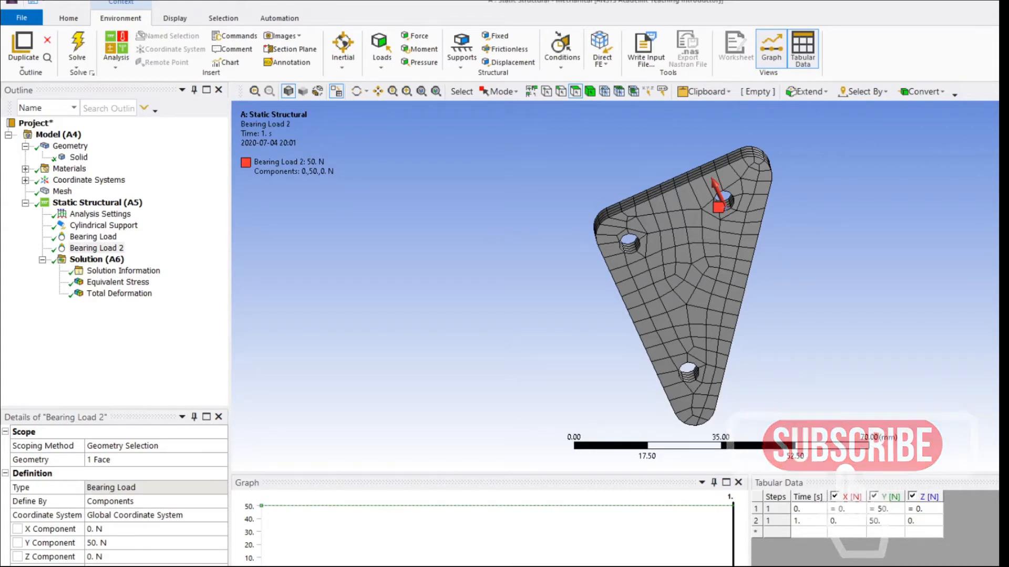
click(118, 282)
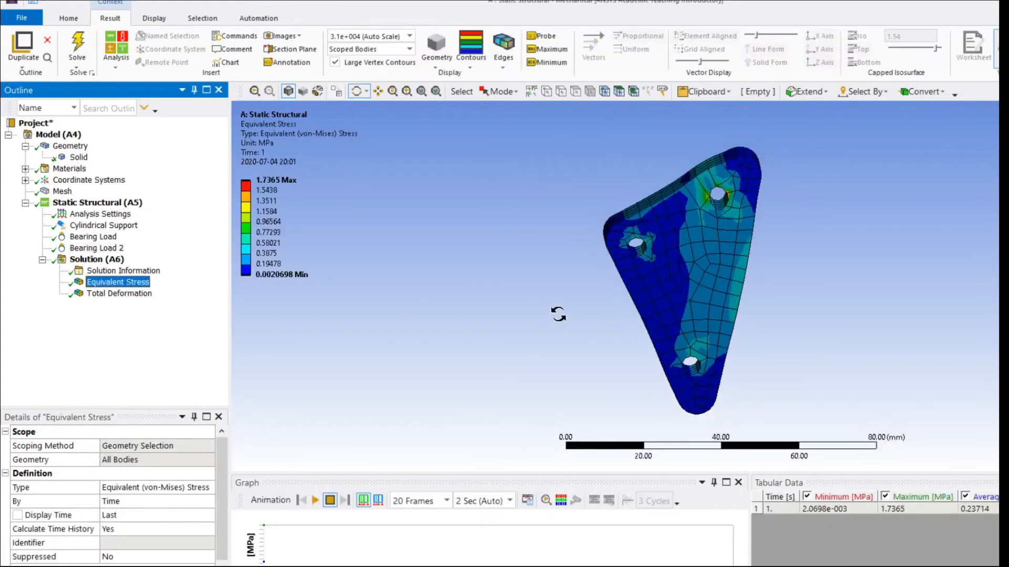
drag(558, 314, 923, 373)
drag(516, 392, 338, 320)
scroll(497, 365, down, 4)
drag(443, 329, 845, 325)
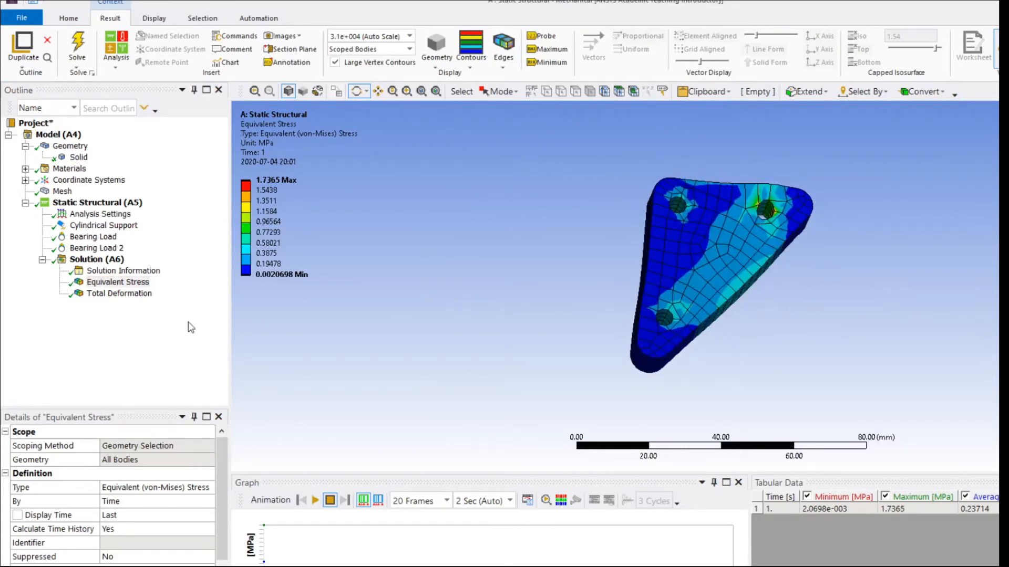
Display the total deformation of the plate and play its animation from a closer angle.
click(138, 294)
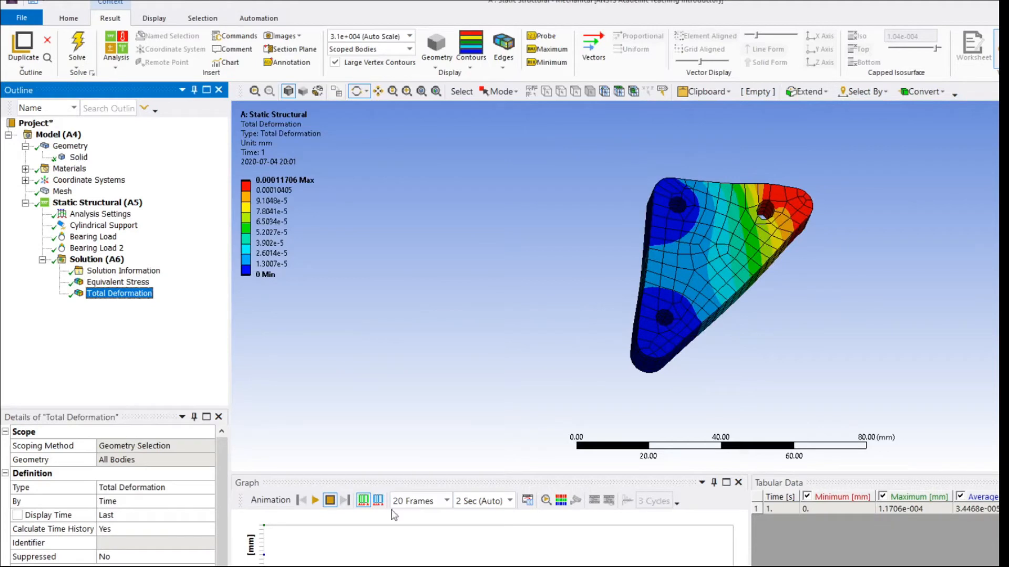
click(315, 500)
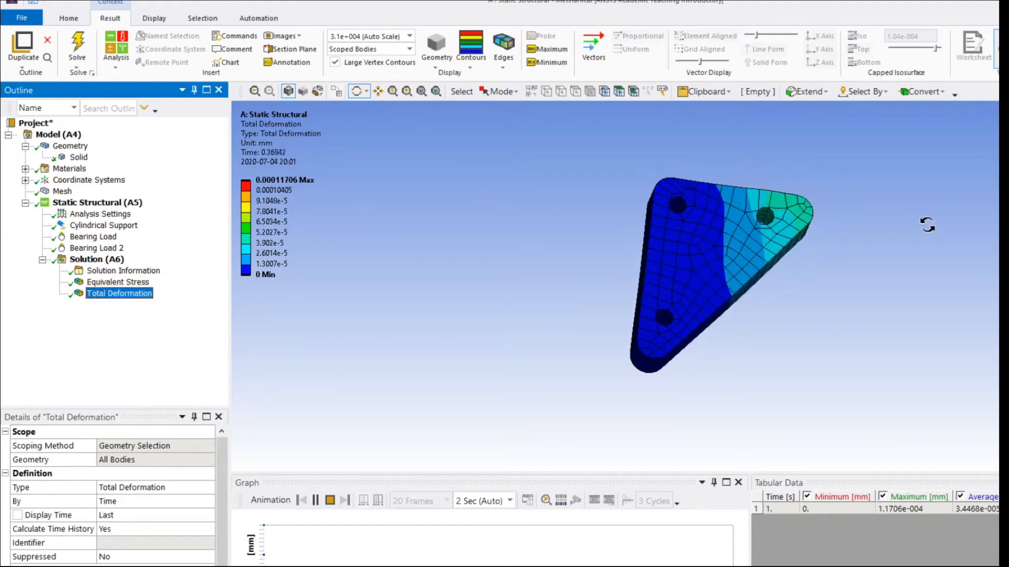
drag(891, 292, 790, 311)
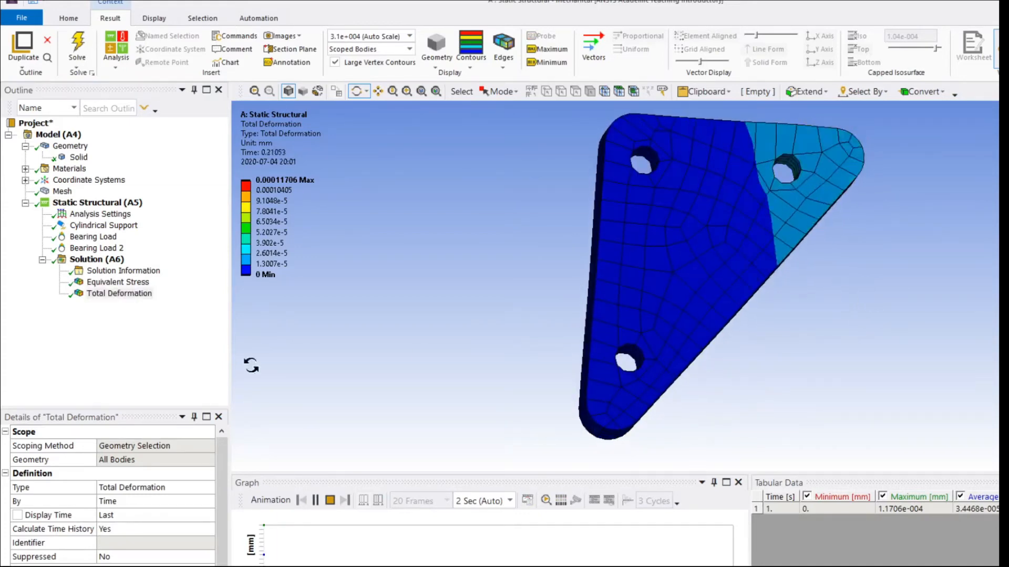
Animate the equivalent stress result on the plate and pause the playback.
click(118, 282)
drag(788, 231, 791, 226)
click(315, 500)
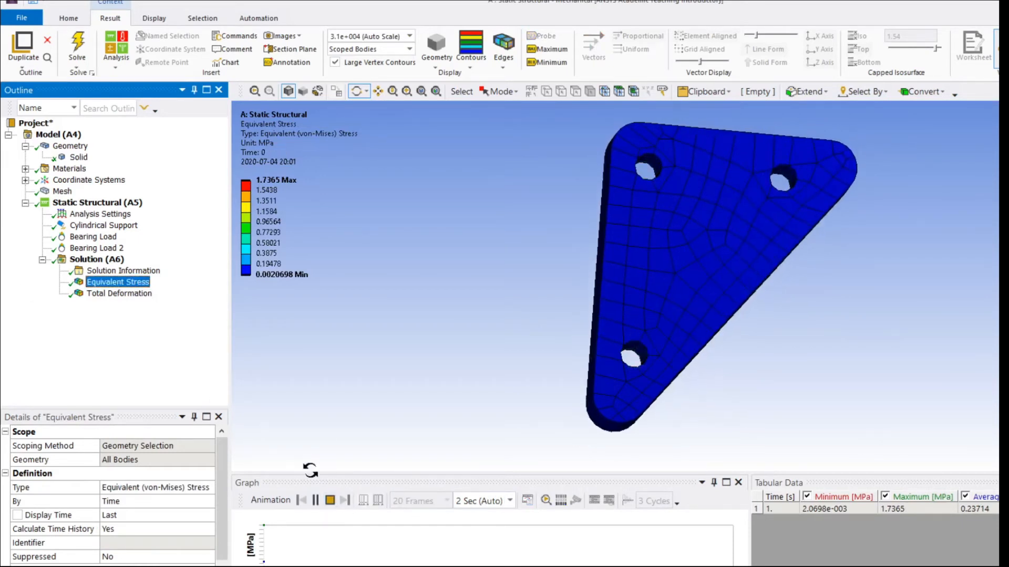
click(315, 500)
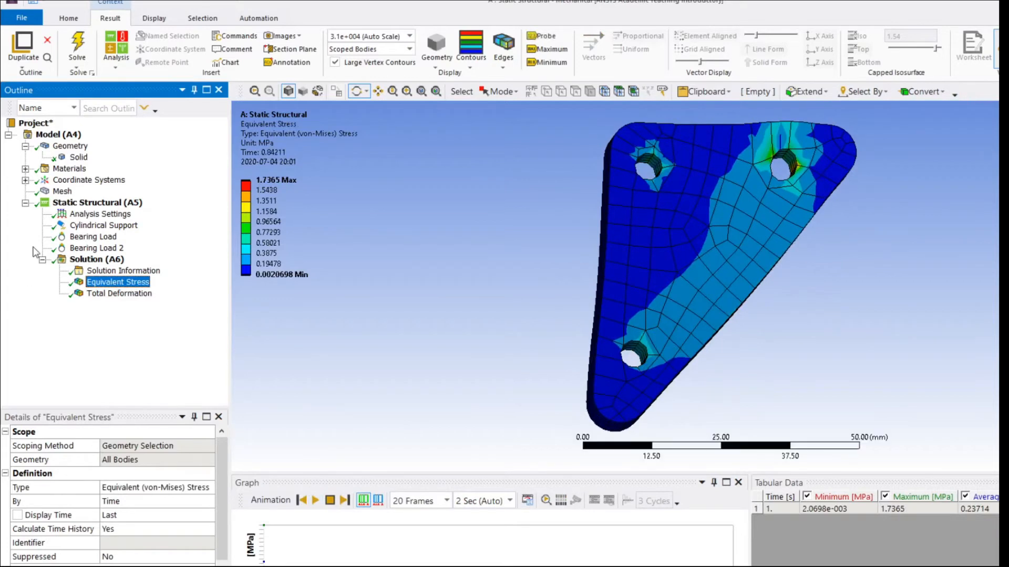
Set the X component of the first bearing load to 50 N.
click(97, 238)
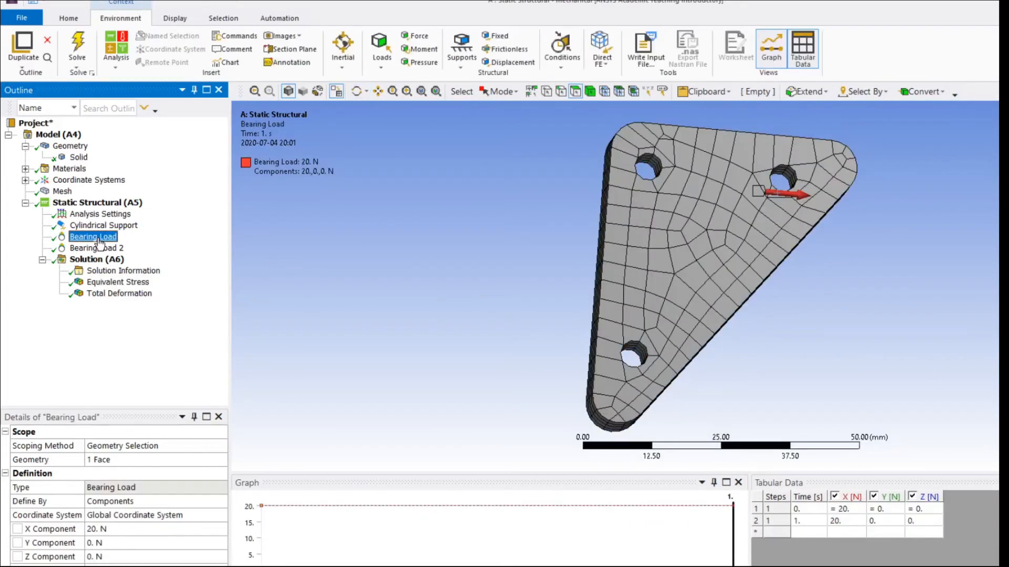
click(114, 529)
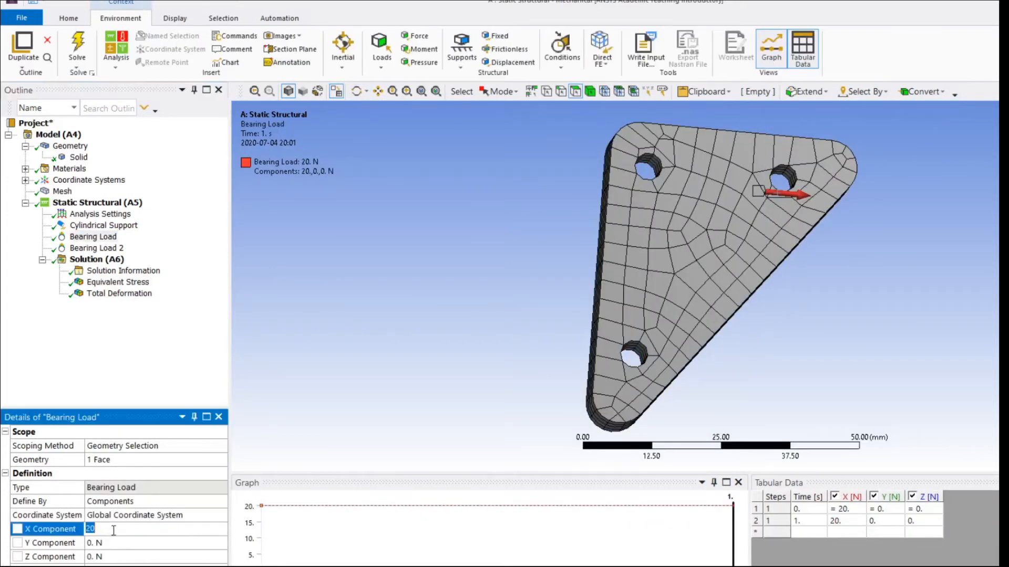
key(Return)
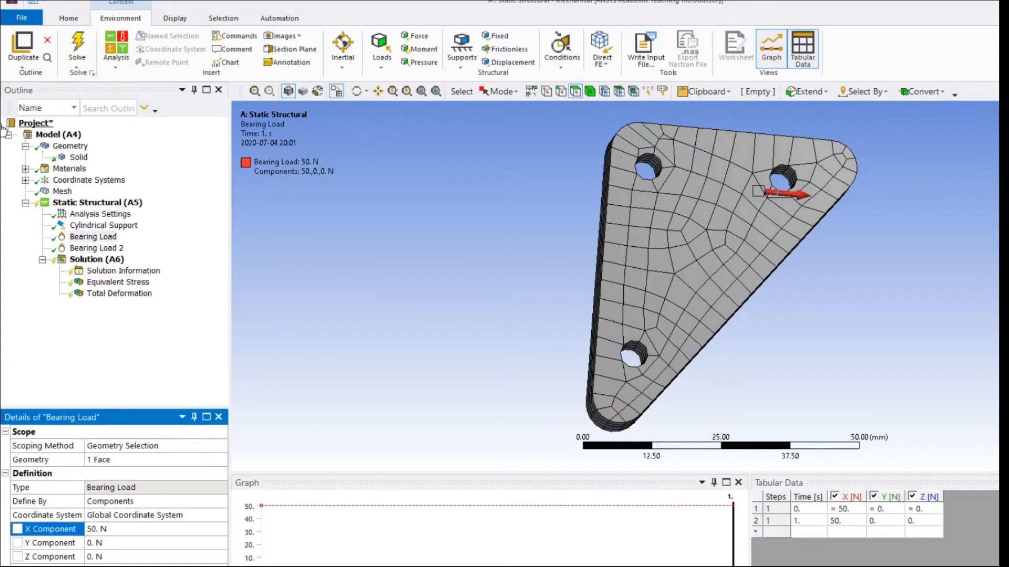
Solve the static structural analysis again and compare the equivalent stress and total deformation plots.
click(77, 46)
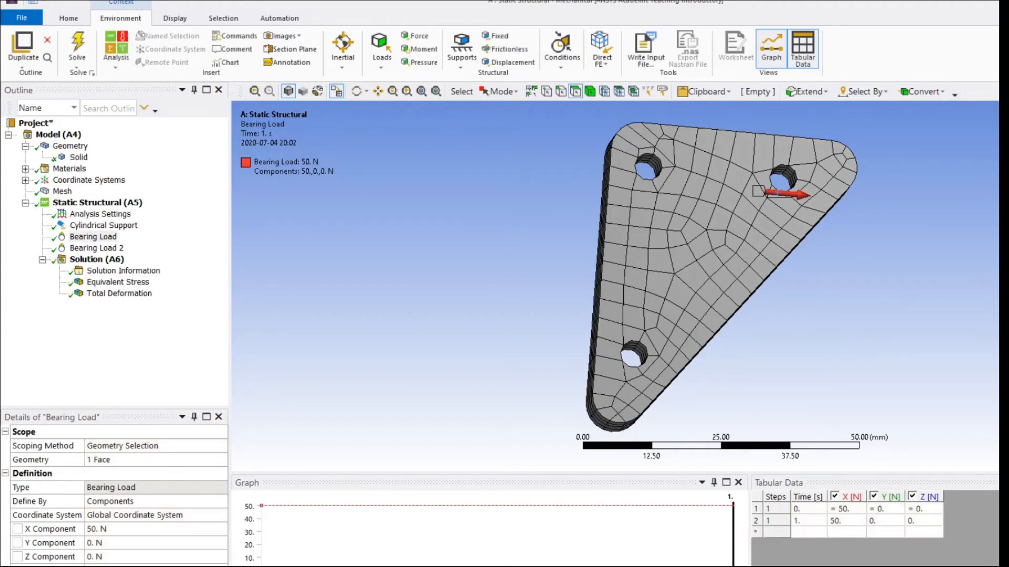
click(121, 271)
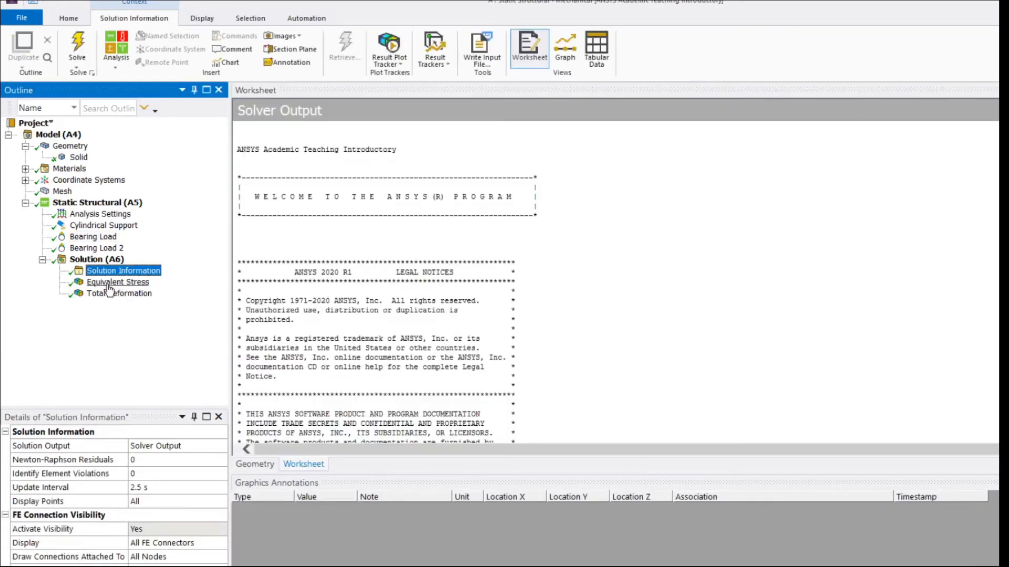
click(118, 282)
scroll(414, 292, up, 5)
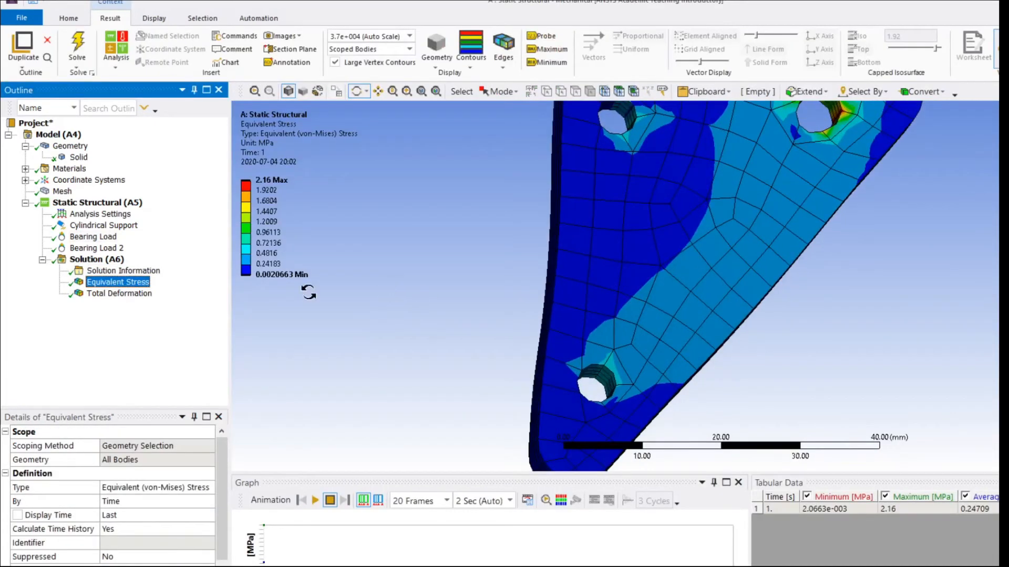
scroll(308, 290, down, 3)
click(141, 295)
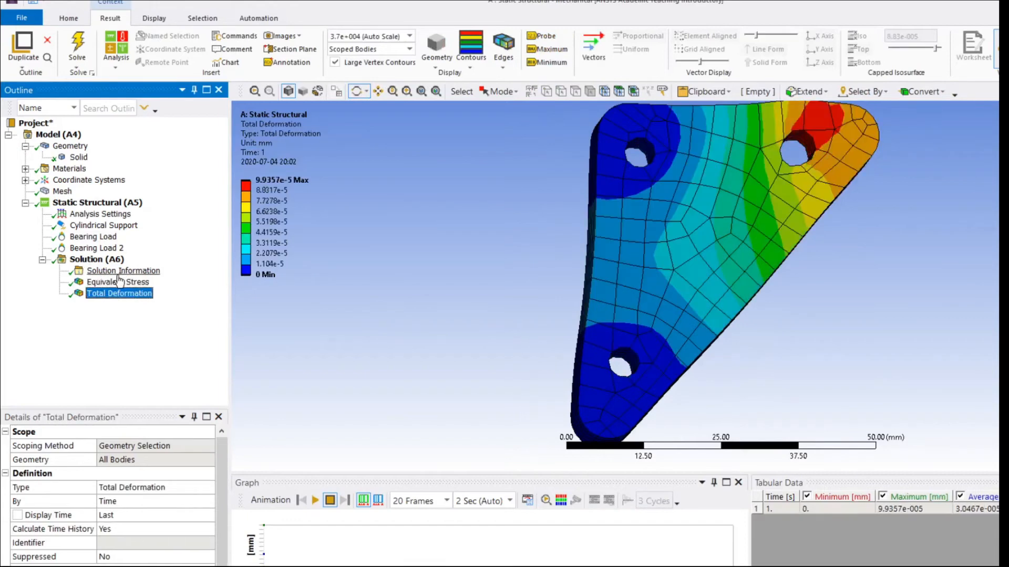
click(118, 282)
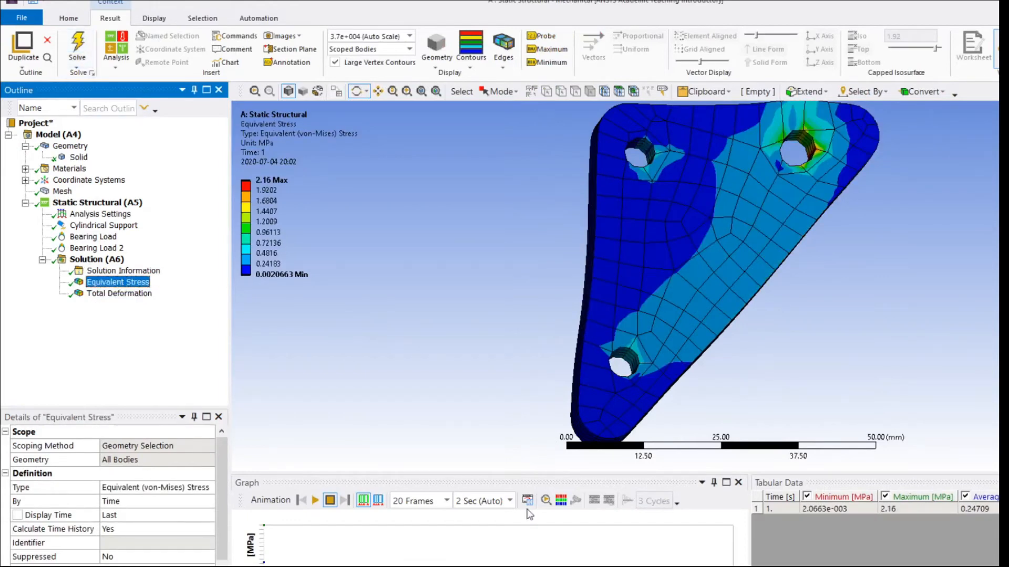
scroll(609, 335, down, 2)
scroll(609, 334, up, 3)
scroll(605, 336, down, 4)
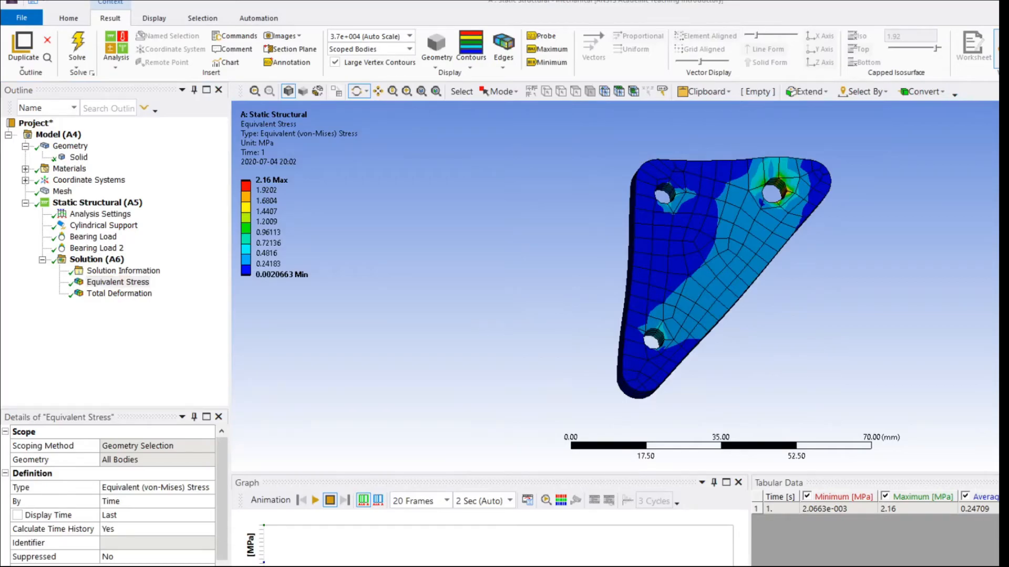
Switch to the Workbench project, link a Topology Optimization system to the Static Structural solution, and open its setup.
key(alt+Tab)
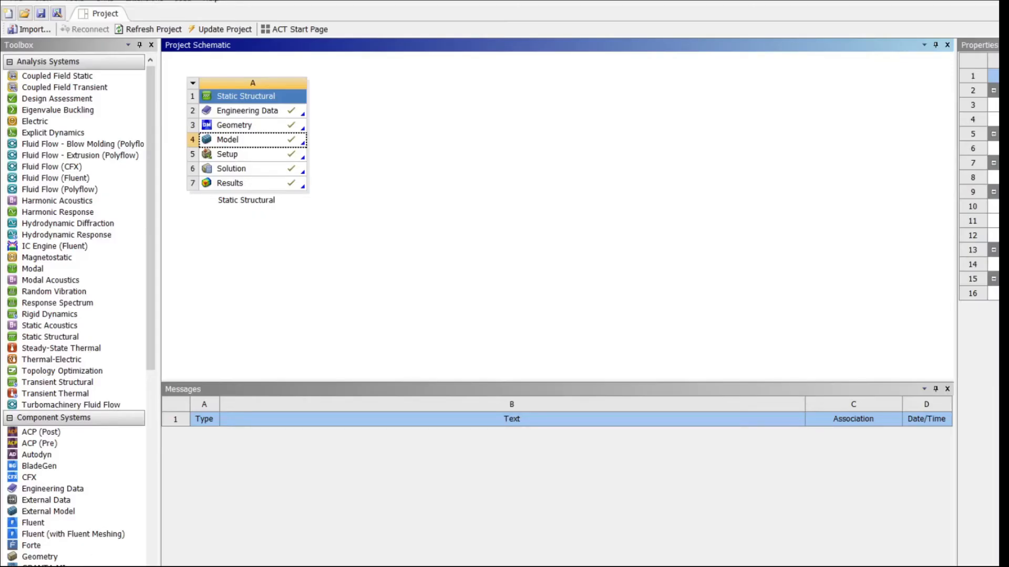
drag(46, 372, 298, 169)
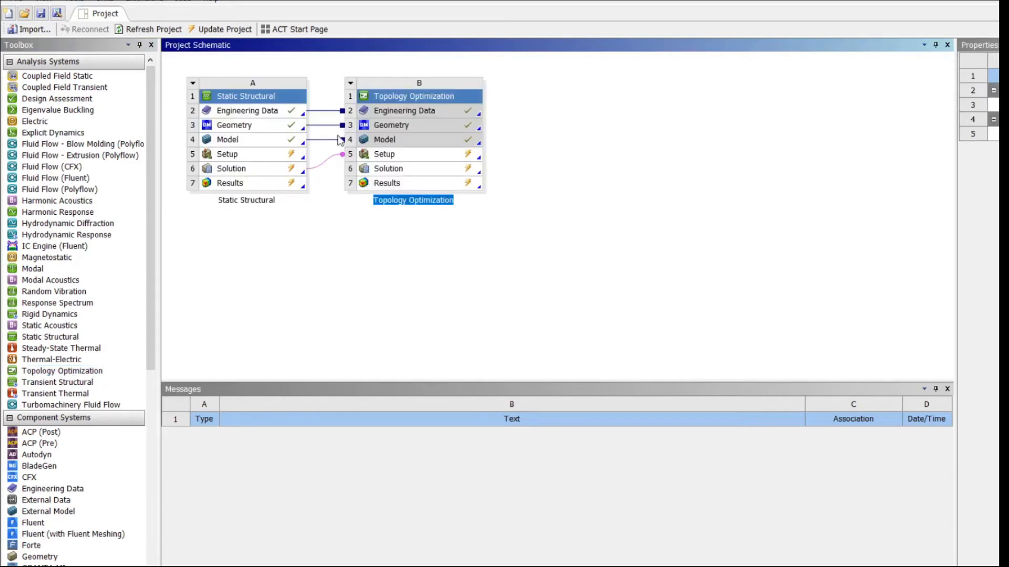
key(Return)
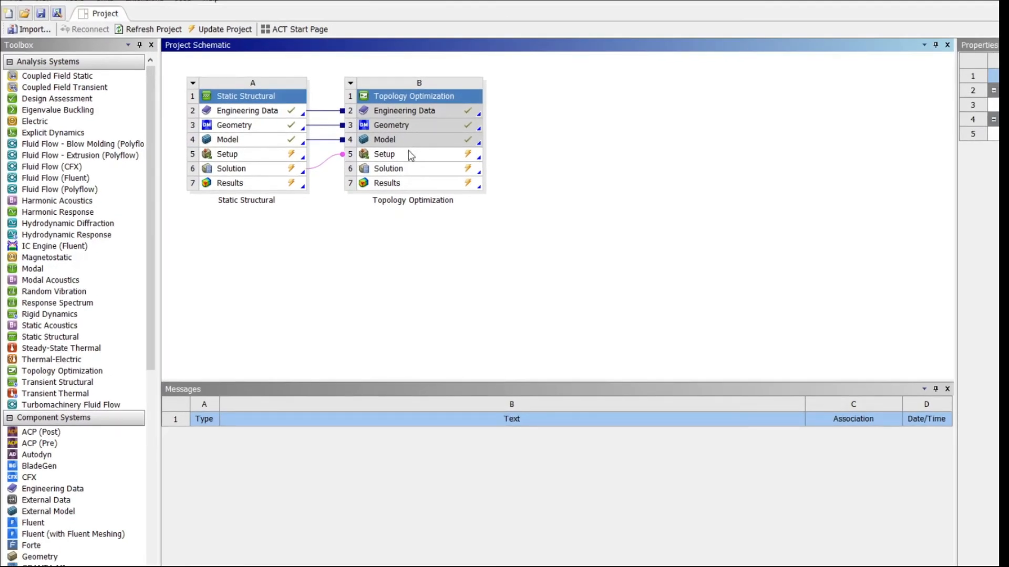
double_click(410, 155)
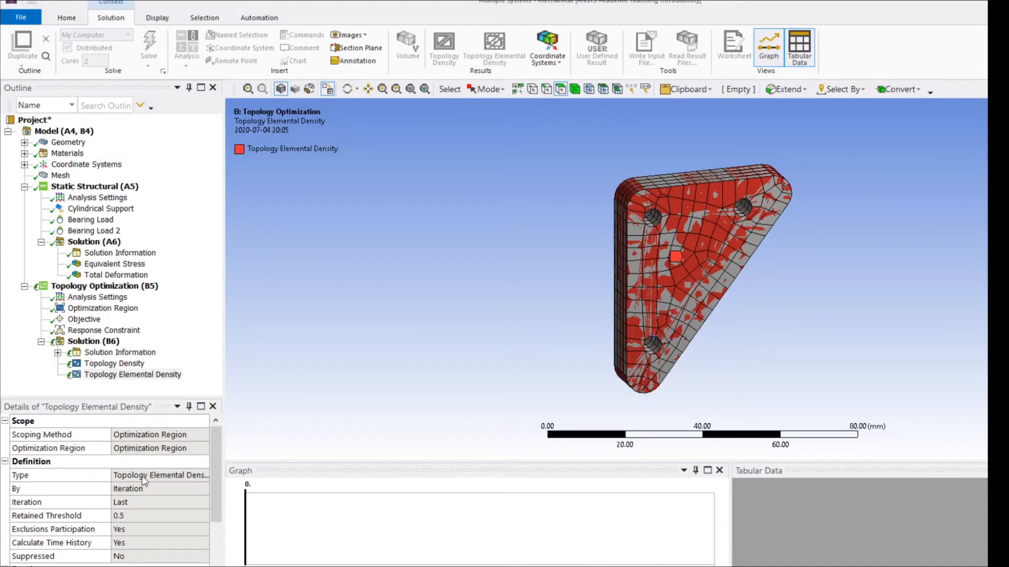
Review the optimization region's design and exclusion settings for the plate.
scroll(356, 309, down, 3)
scroll(362, 311, up, 6)
scroll(361, 326, down, 4)
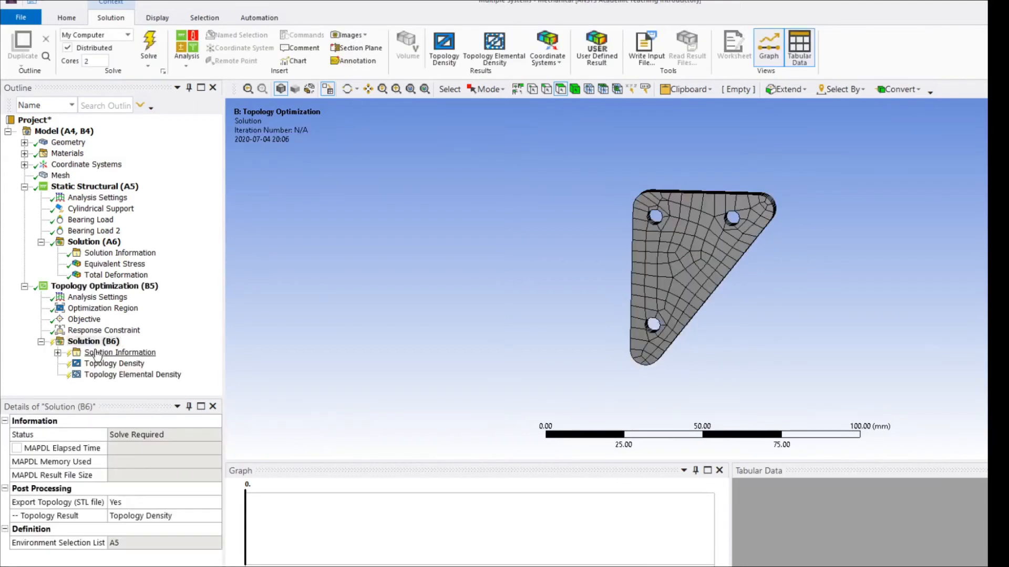
click(86, 308)
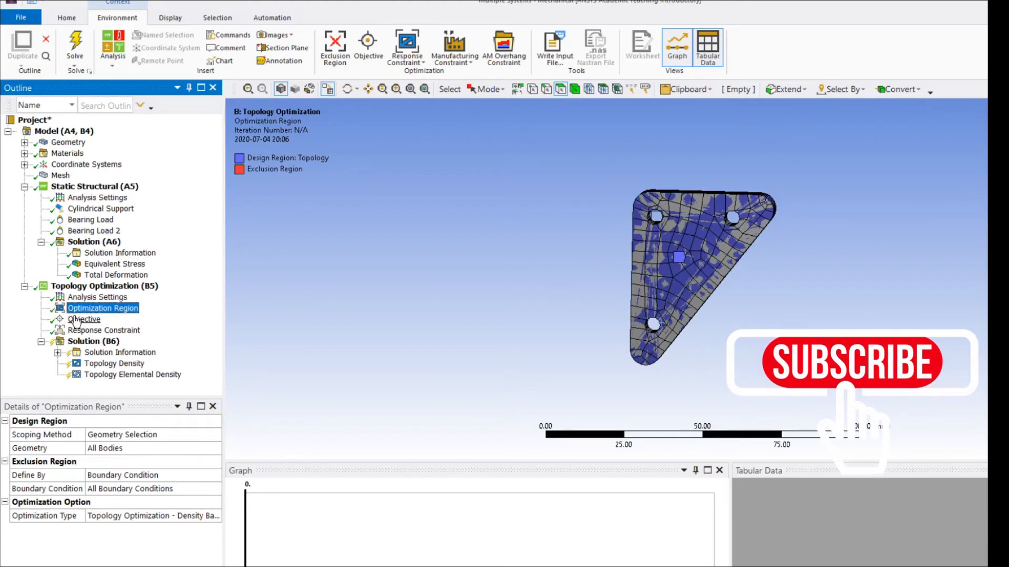
click(142, 286)
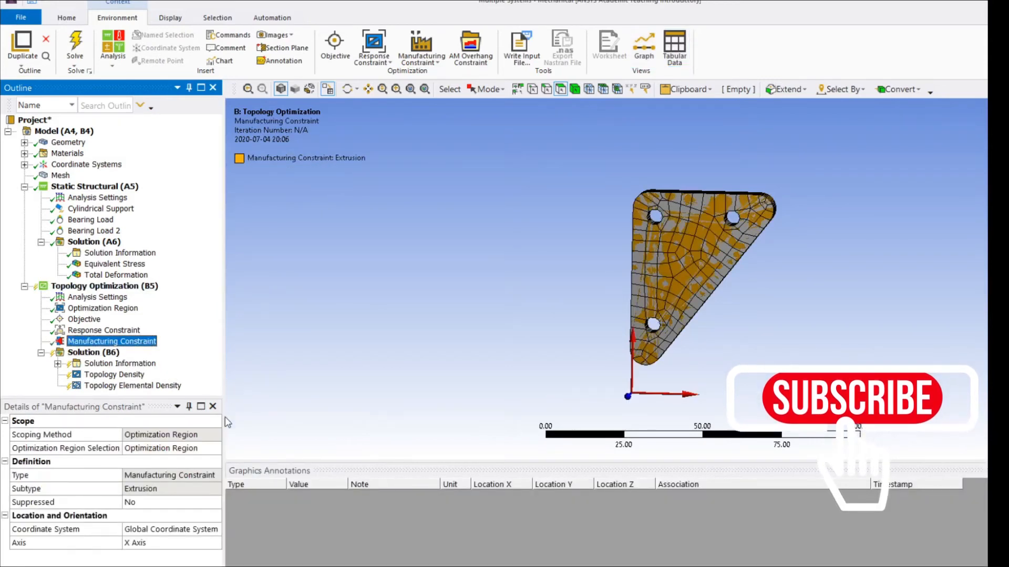
key(Delete)
click(577, 372)
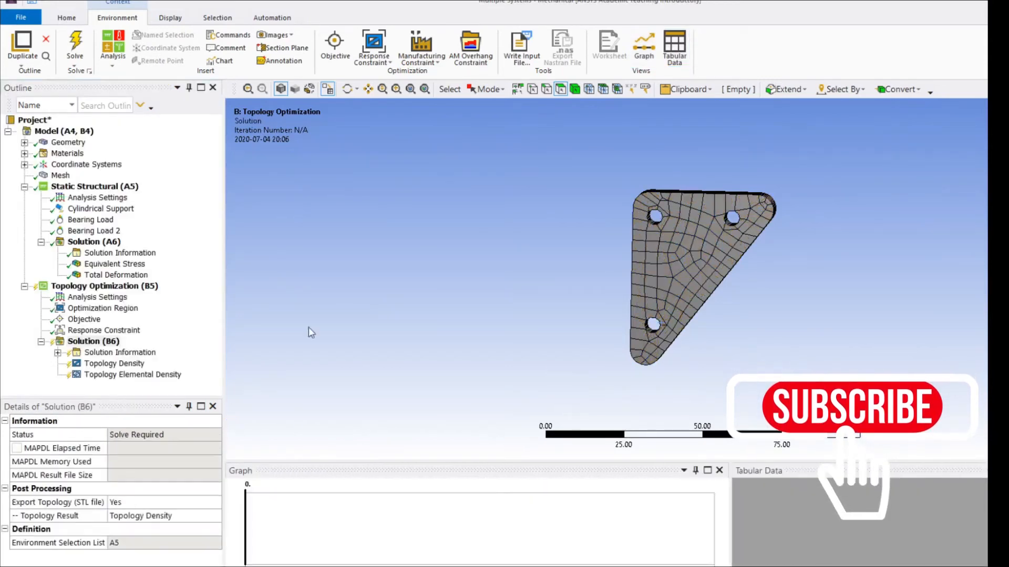
Review the optimization objective worksheet and the response constraint's percentage of mass to retain.
click(84, 319)
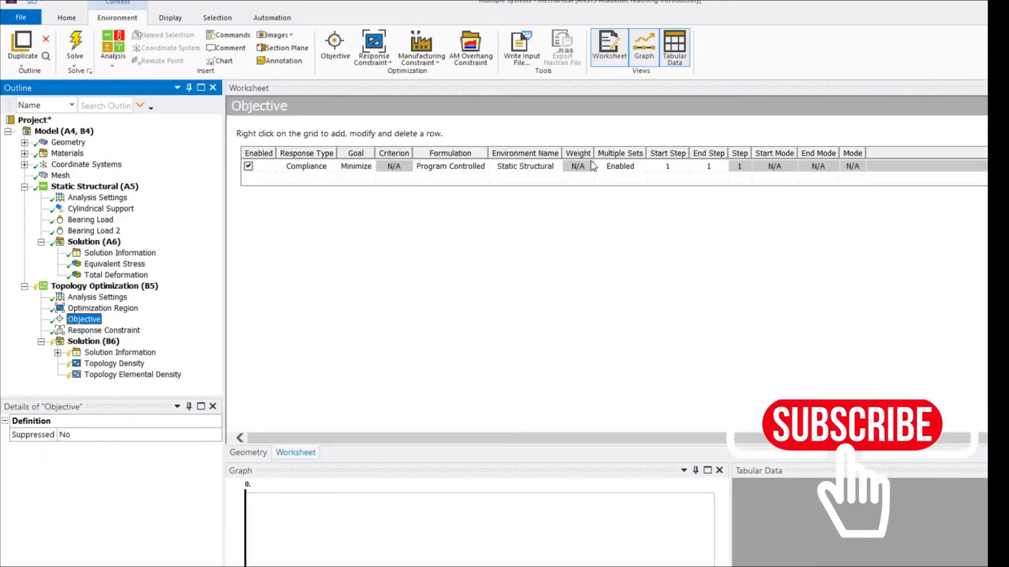
click(100, 330)
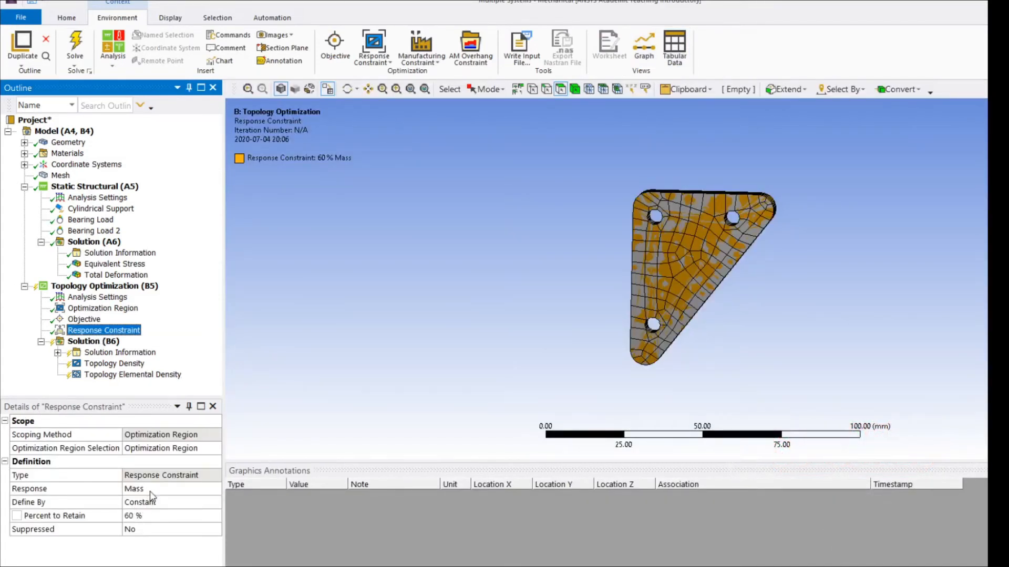
click(153, 516)
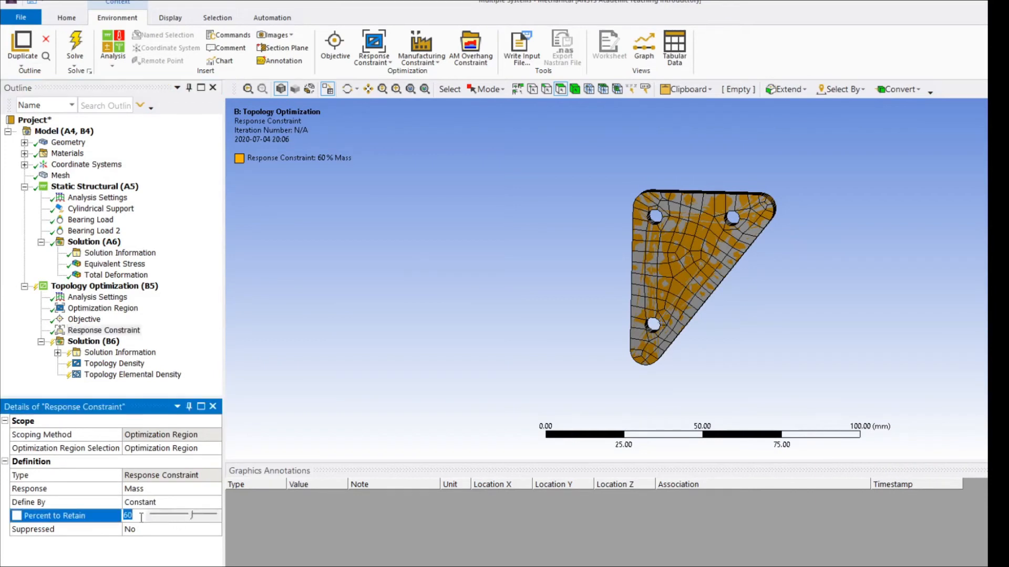
text(5)
key(Return)
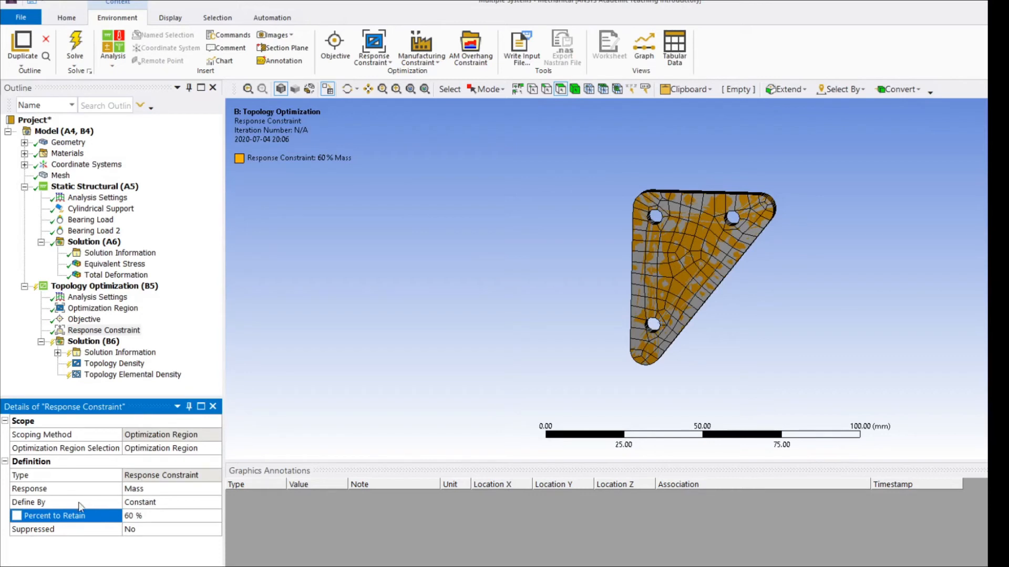
Display the topology density result and examine the optimized plate shape from several angles.
click(114, 363)
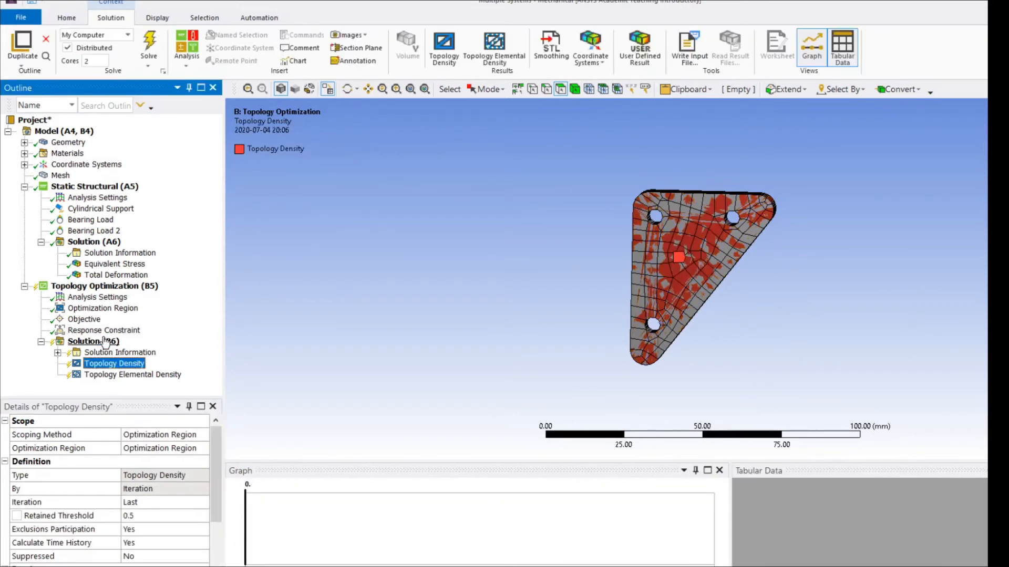
click(105, 341)
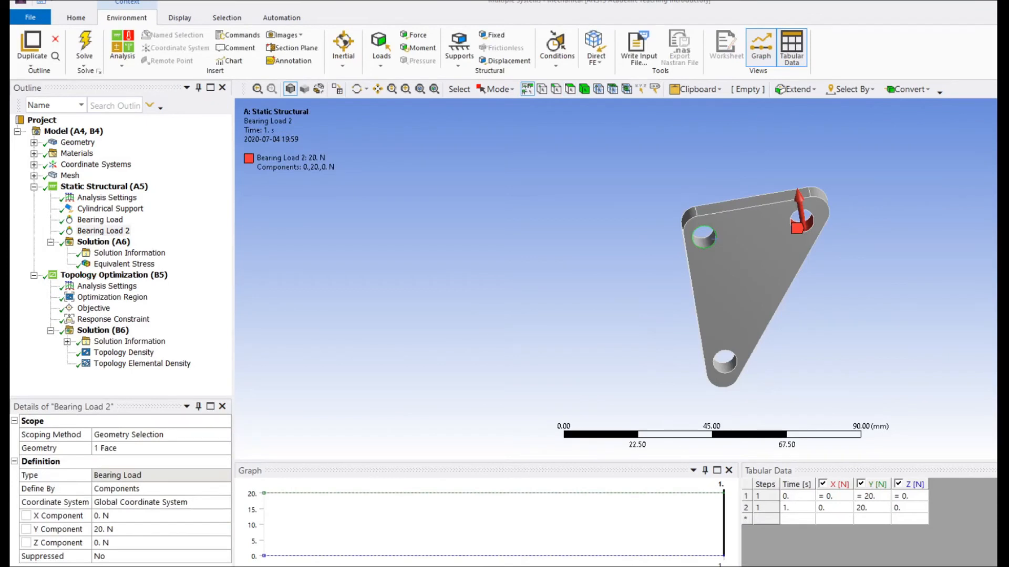
click(116, 352)
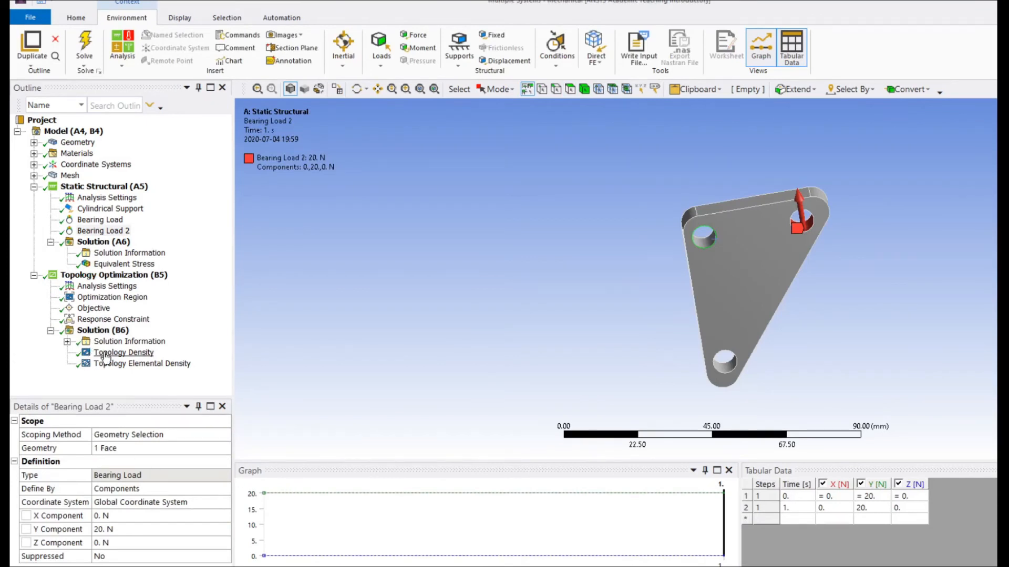
drag(814, 343, 835, 298)
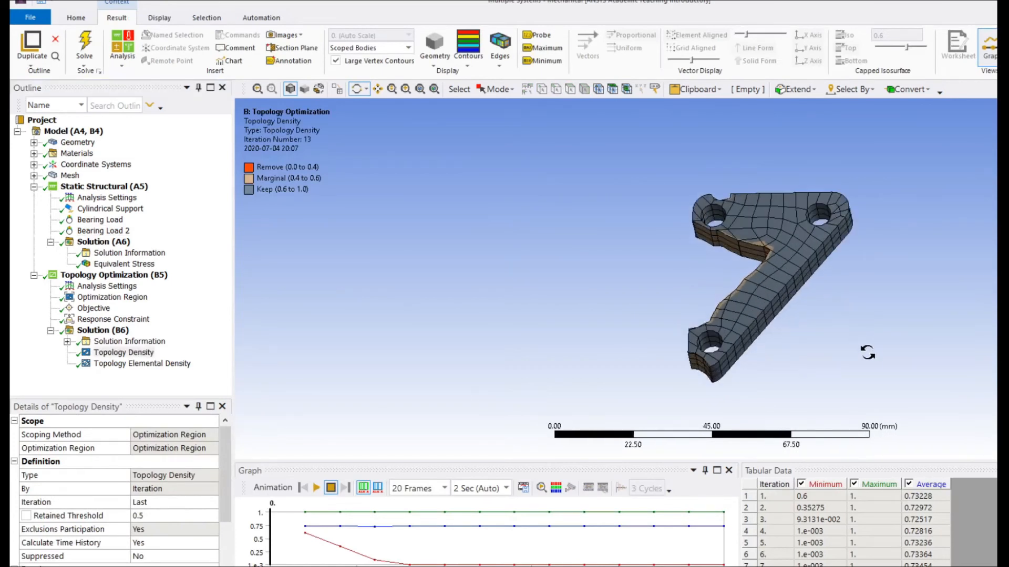
drag(868, 356, 879, 381)
scroll(848, 330, down, 3)
scroll(846, 331, up, 5)
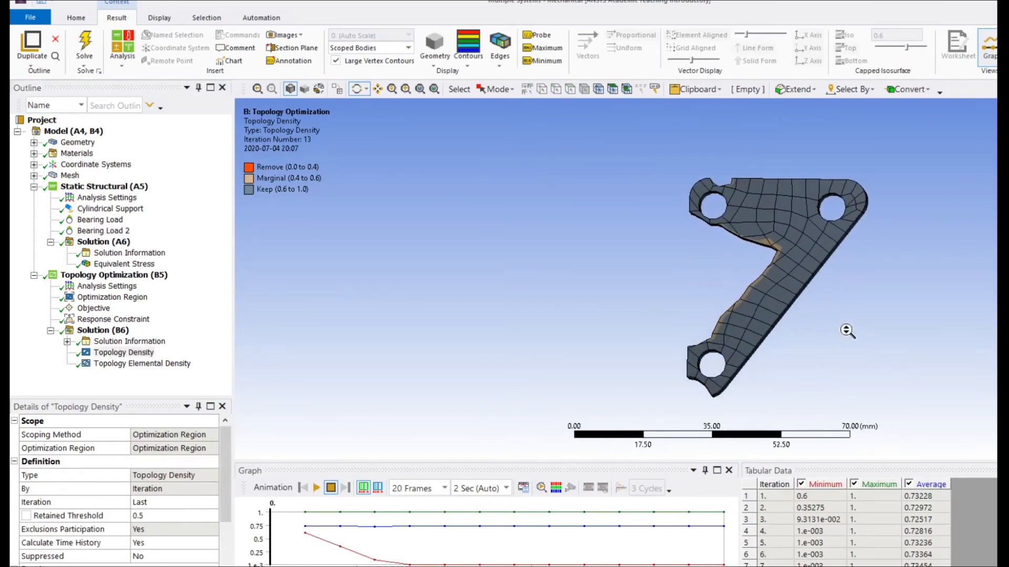
mouse_move(846, 330)
mouse_down()
mouse_move(849, 344)
mouse_move(849, 332)
mouse_up()
scroll(849, 332, down, 3)
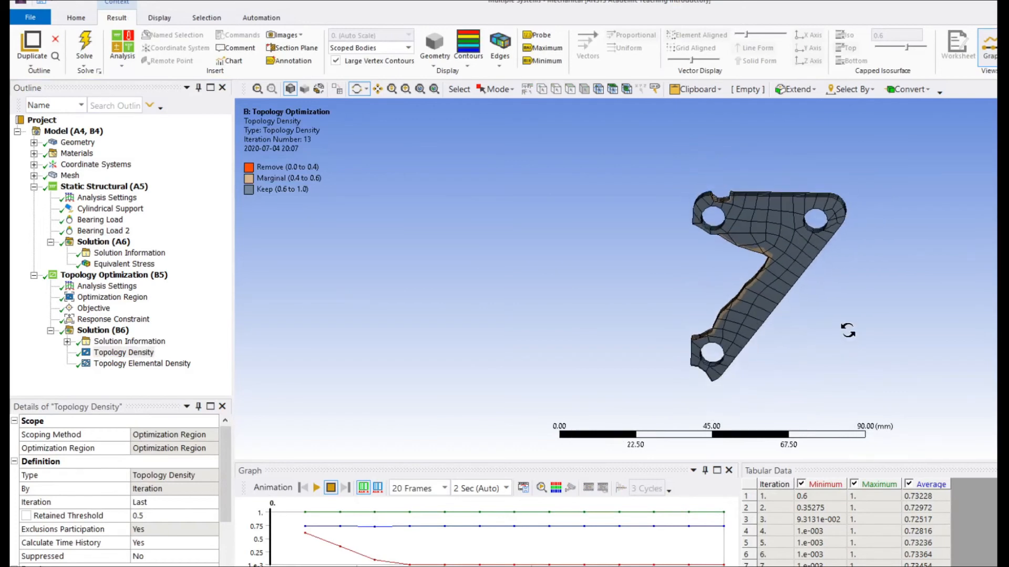
scroll(849, 332, down, 1)
Animate the topology density and topology elemental density results, and return to the topology density animation.
click(317, 487)
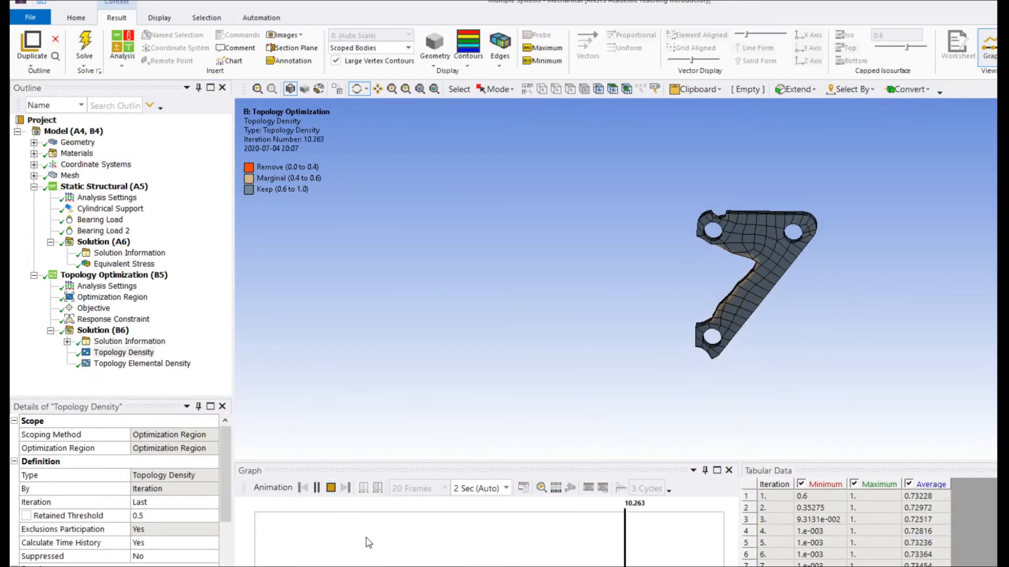
click(126, 364)
click(316, 488)
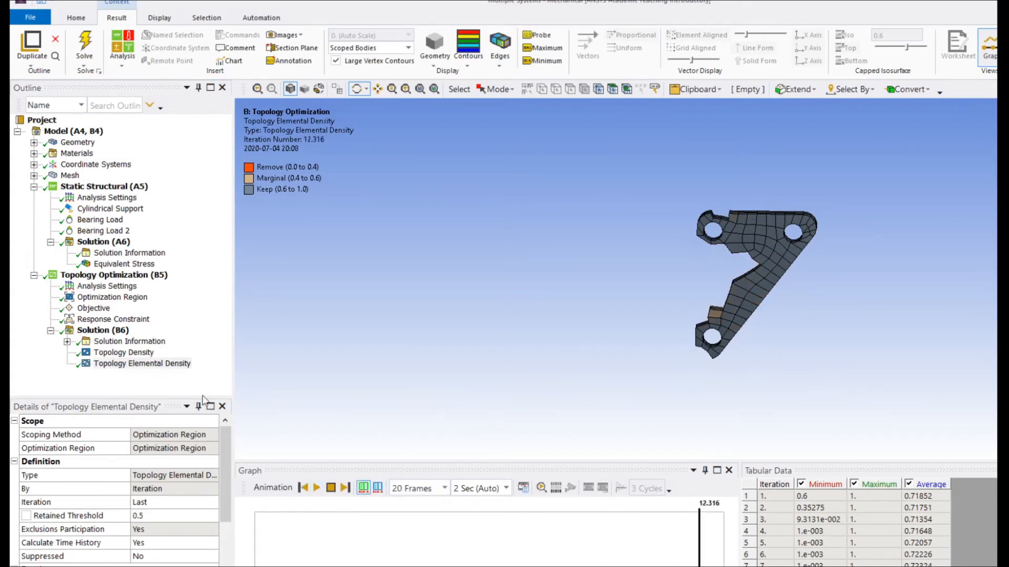
click(124, 352)
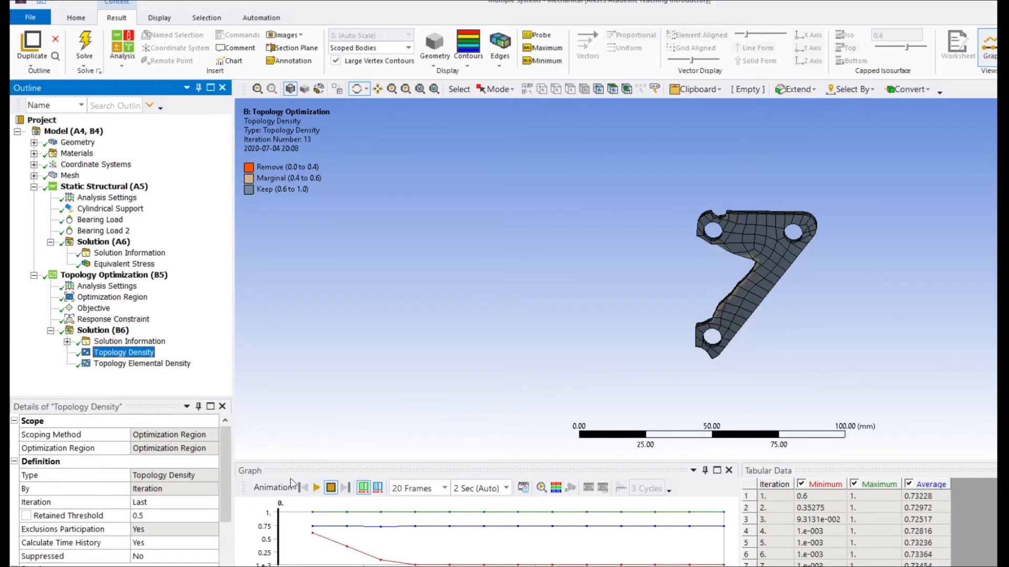
click(316, 487)
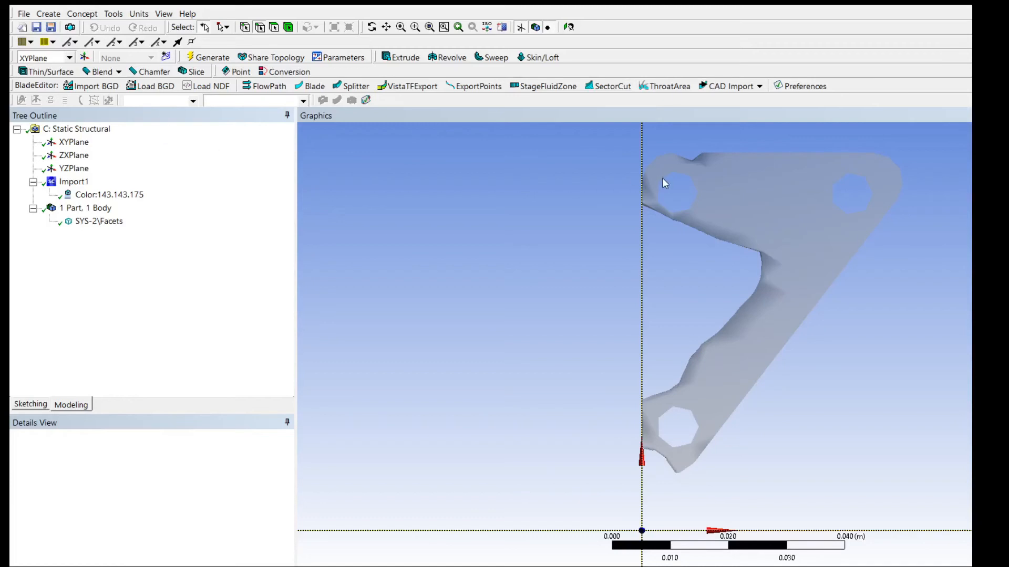
Start sketching on the XYPlane over the imported facet geometry.
scroll(666, 187, down, 3)
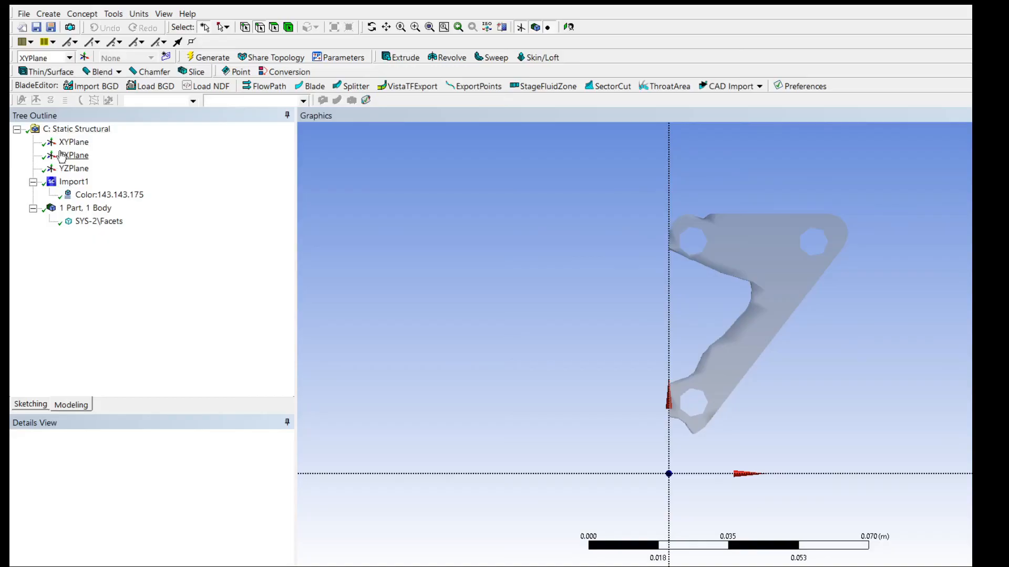
click(73, 142)
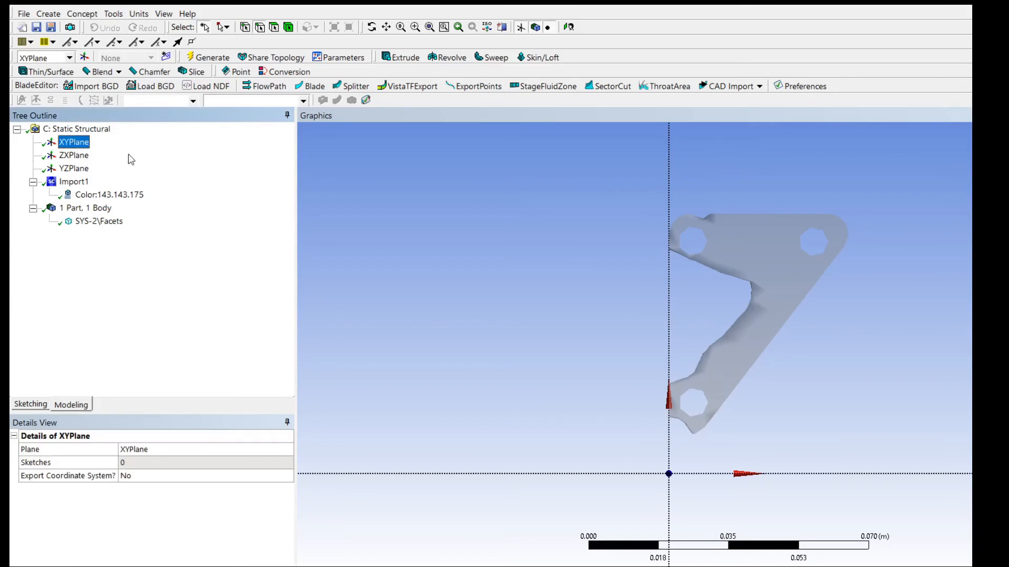
click(24, 404)
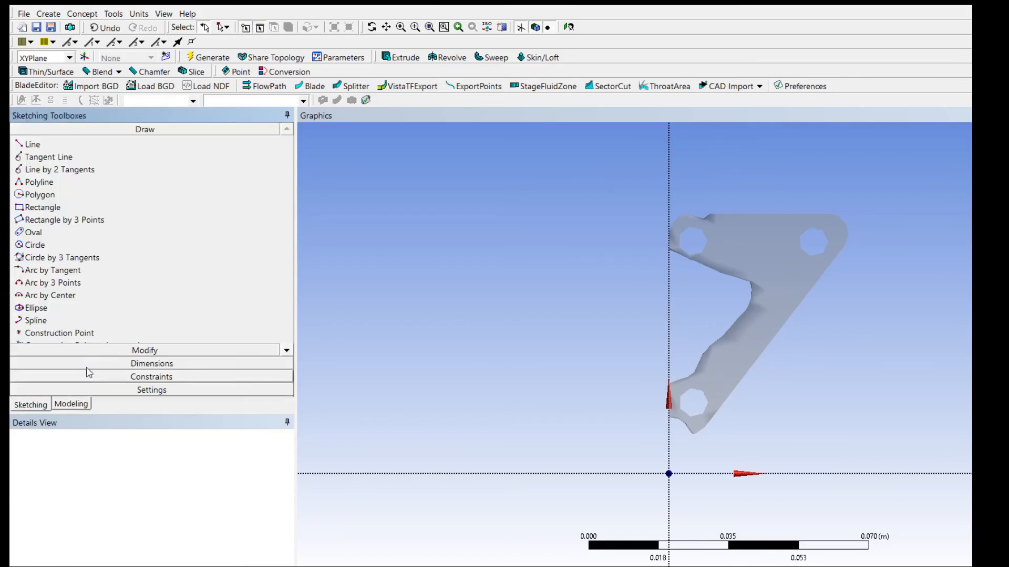
click(32, 233)
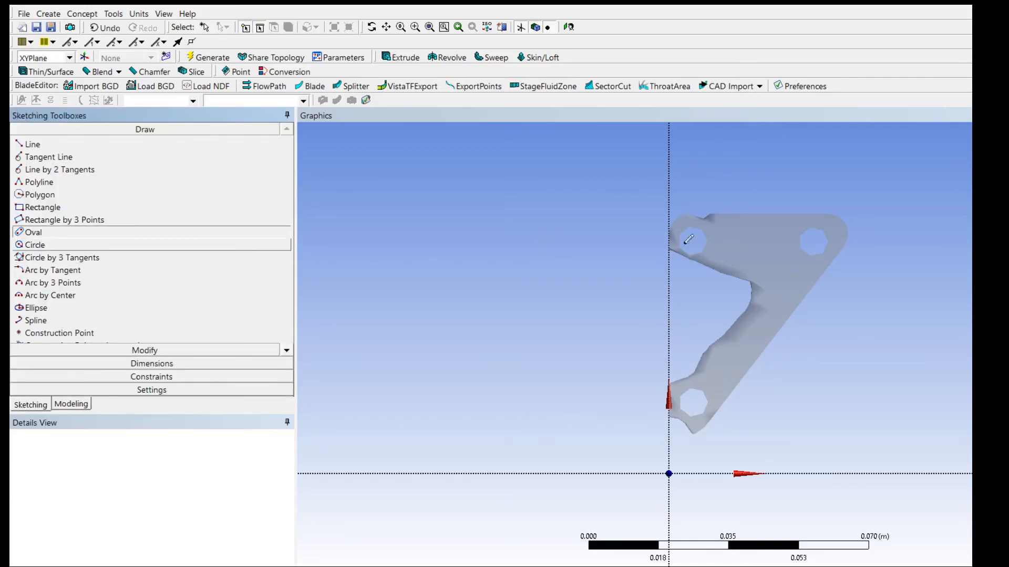
click(815, 246)
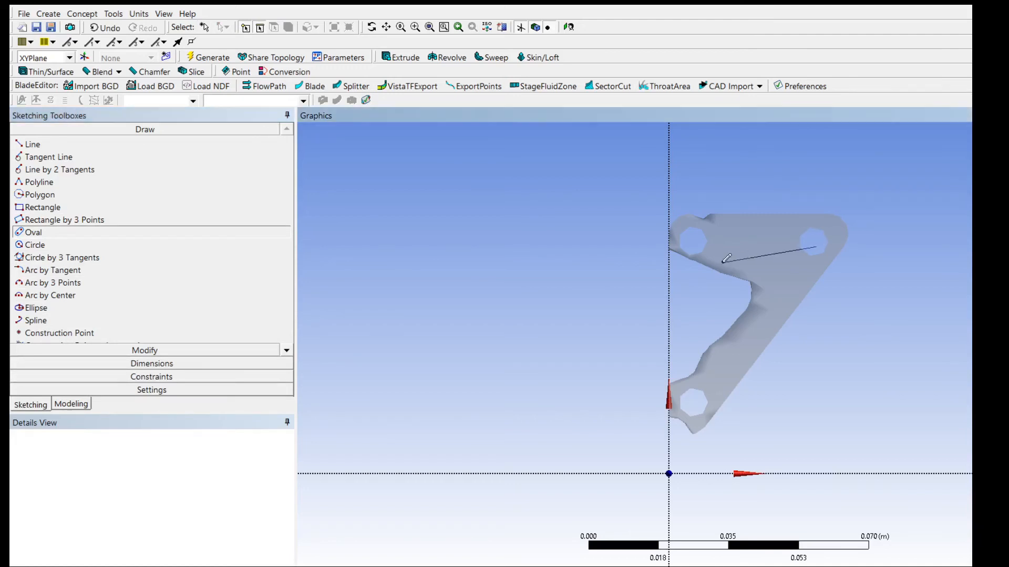
click(662, 247)
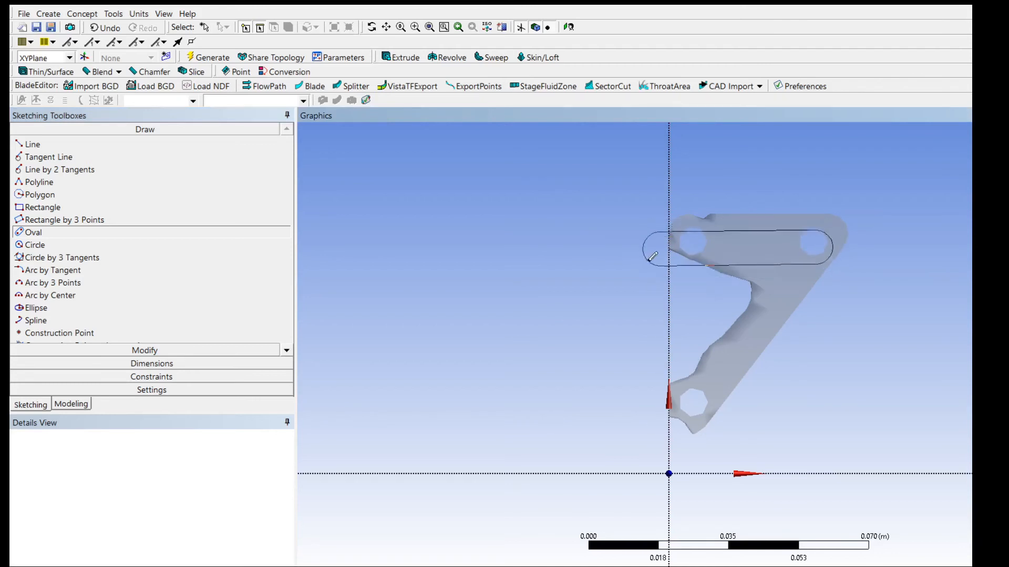
Sketch a horizontal oval over the facet body's upper arm, from the right hole to the vertical axis, matching the arm's width.
click(89, 230)
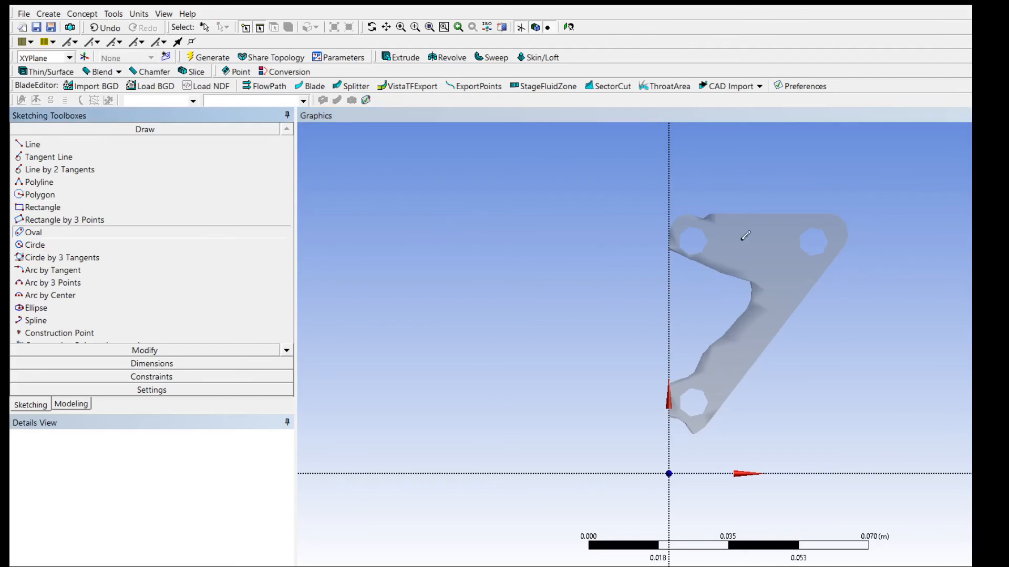
click(826, 241)
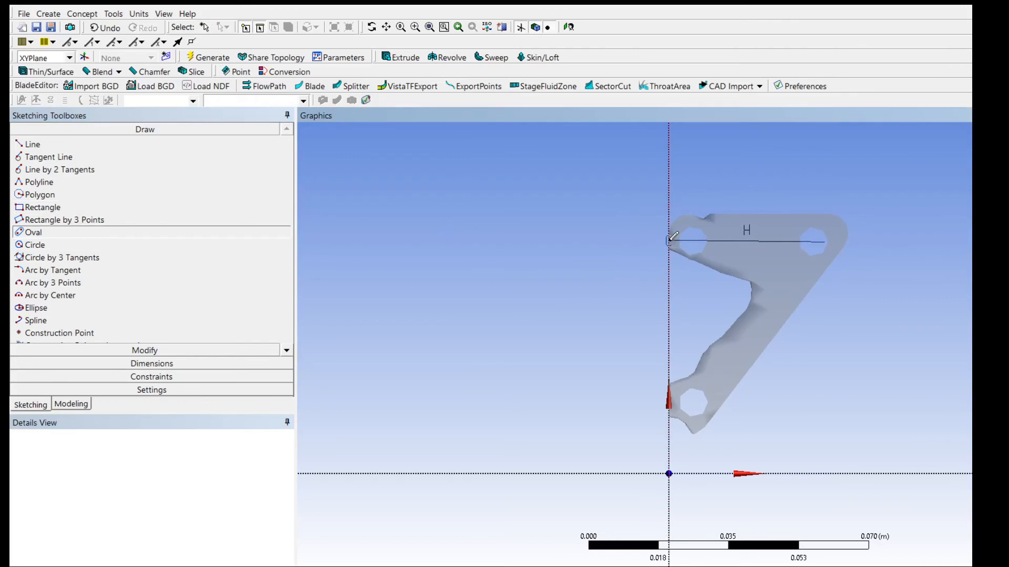
click(671, 239)
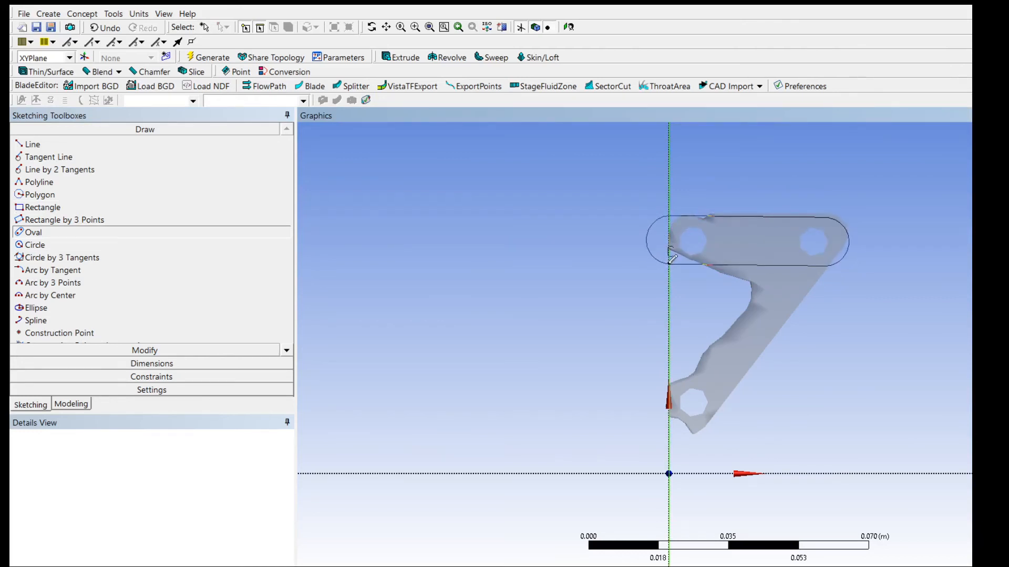
click(669, 263)
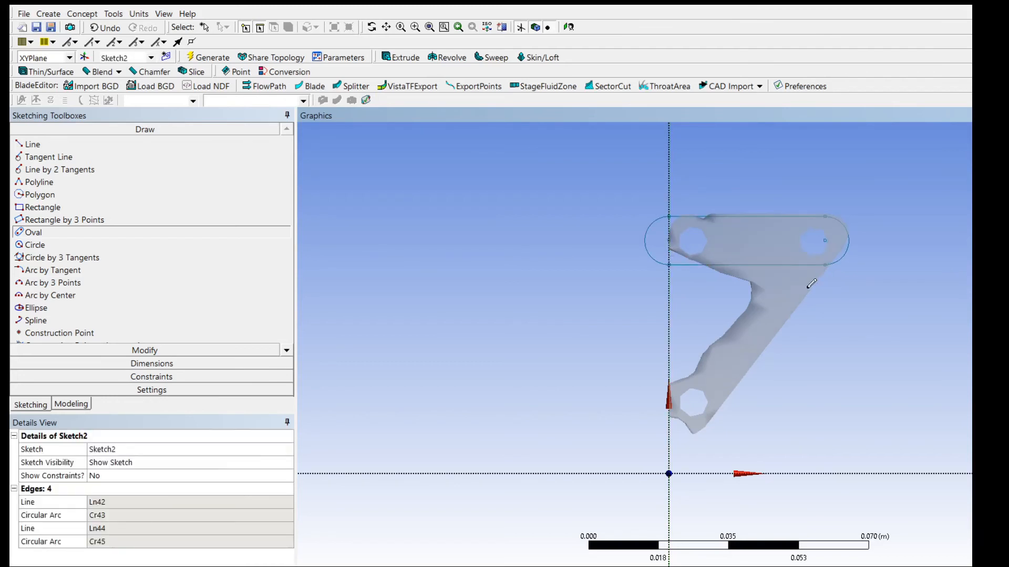
Sketch a diagonal oval over the slanted arm, from the upper right hole to the lower hole.
click(819, 242)
click(687, 410)
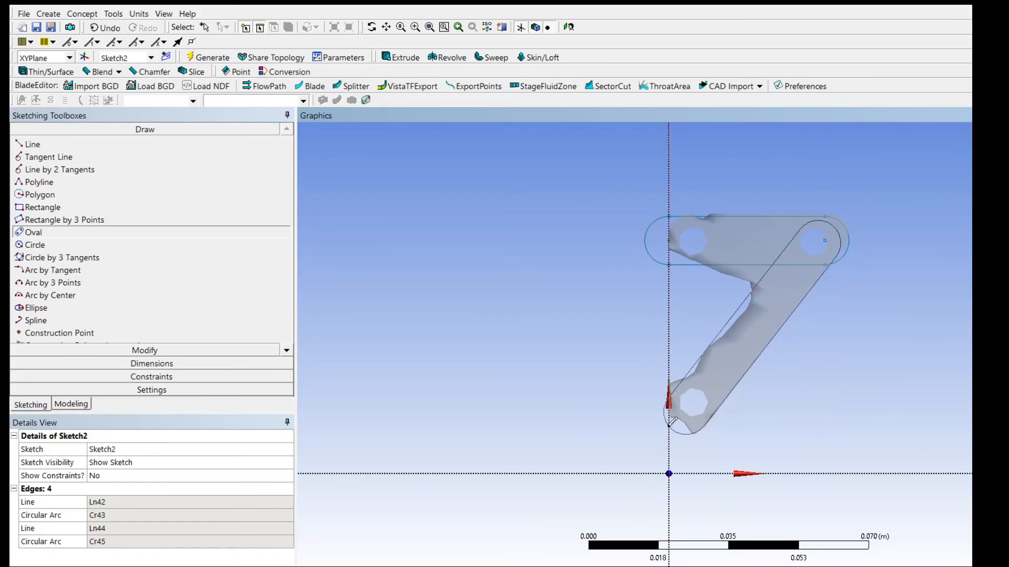
click(669, 424)
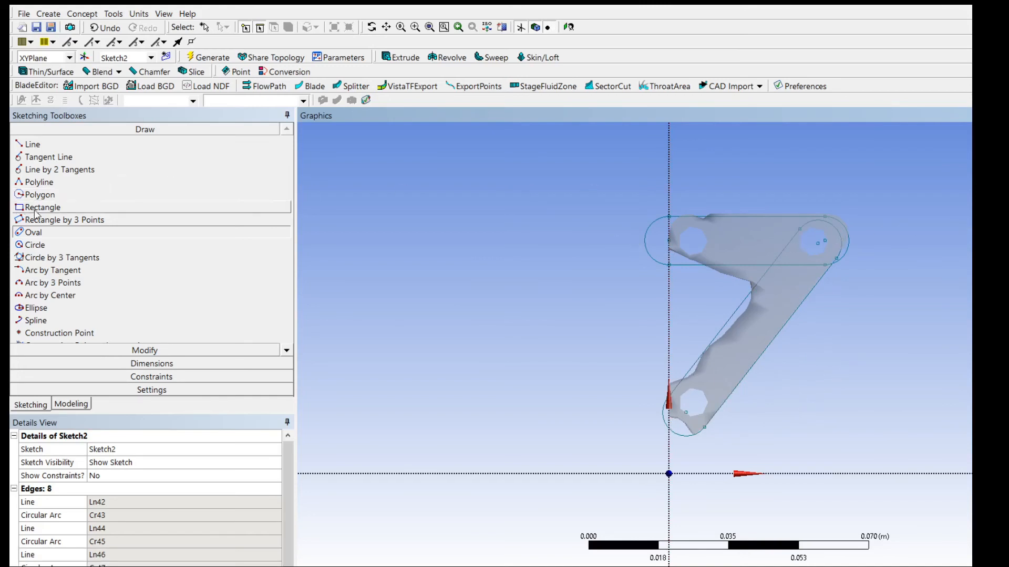
click(56, 246)
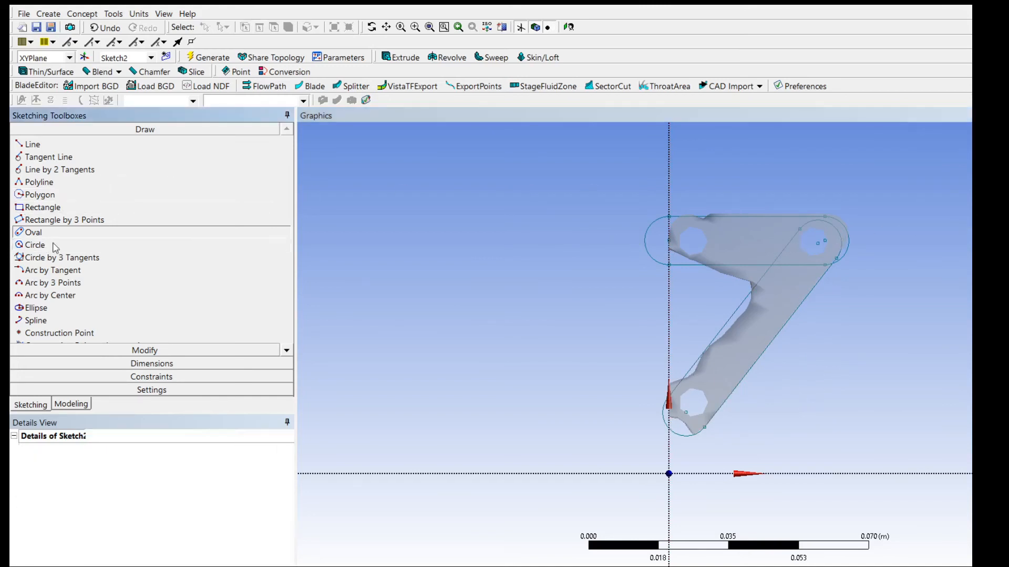
click(686, 244)
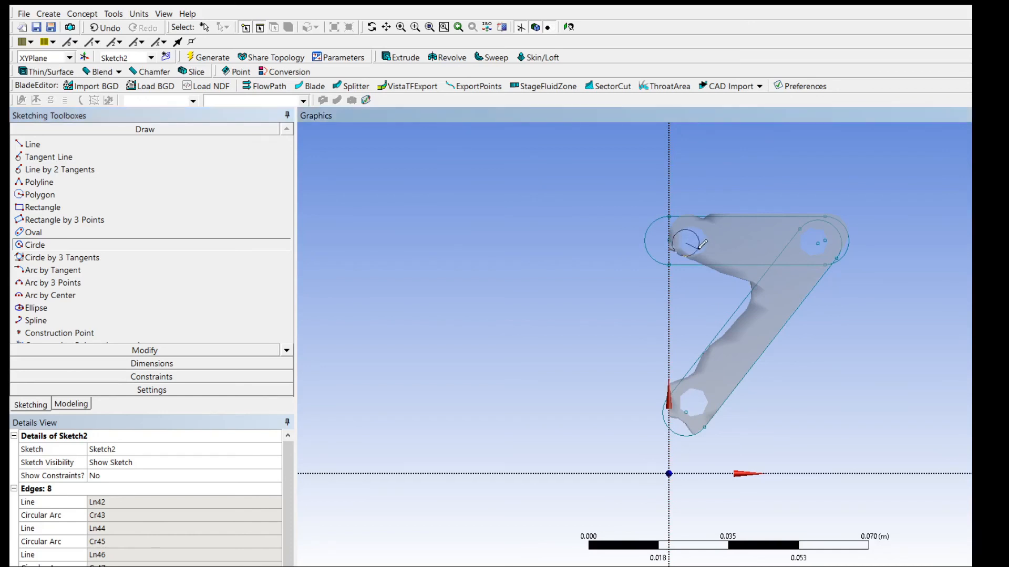
click(694, 246)
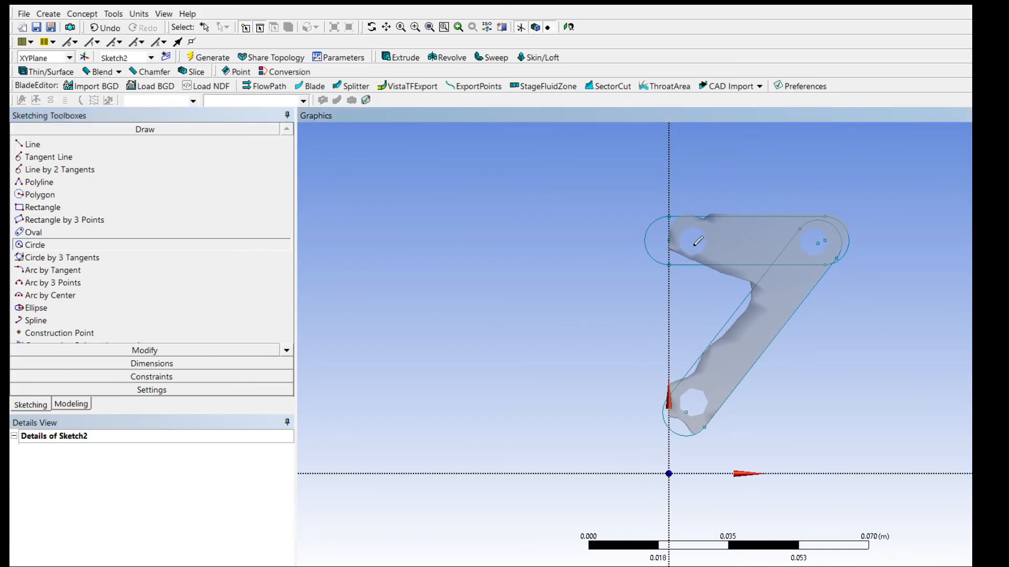
Sketch three hole circles: one near the upper left hole and one on each end centre of the diagonal oval.
click(42, 246)
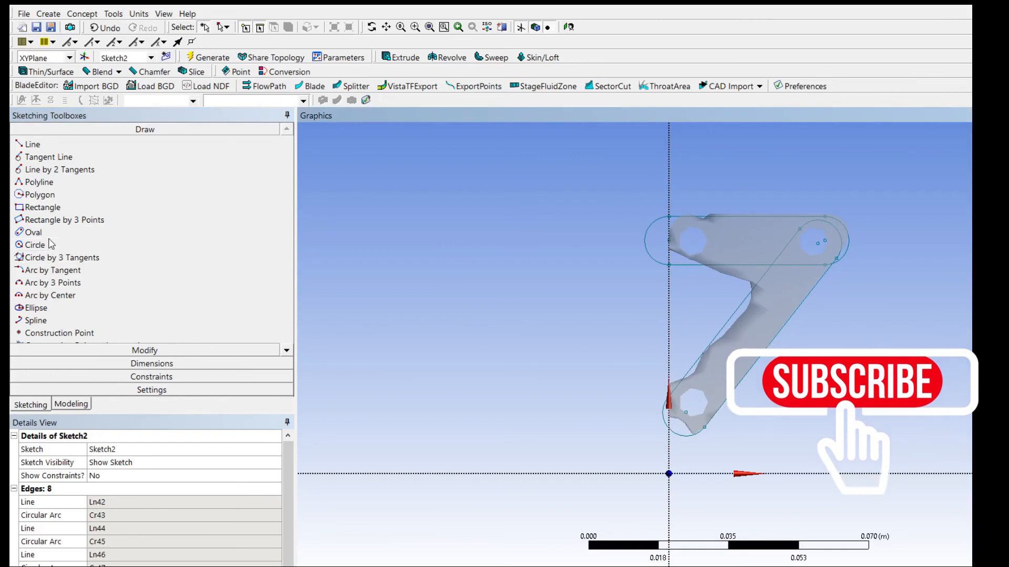
click(681, 241)
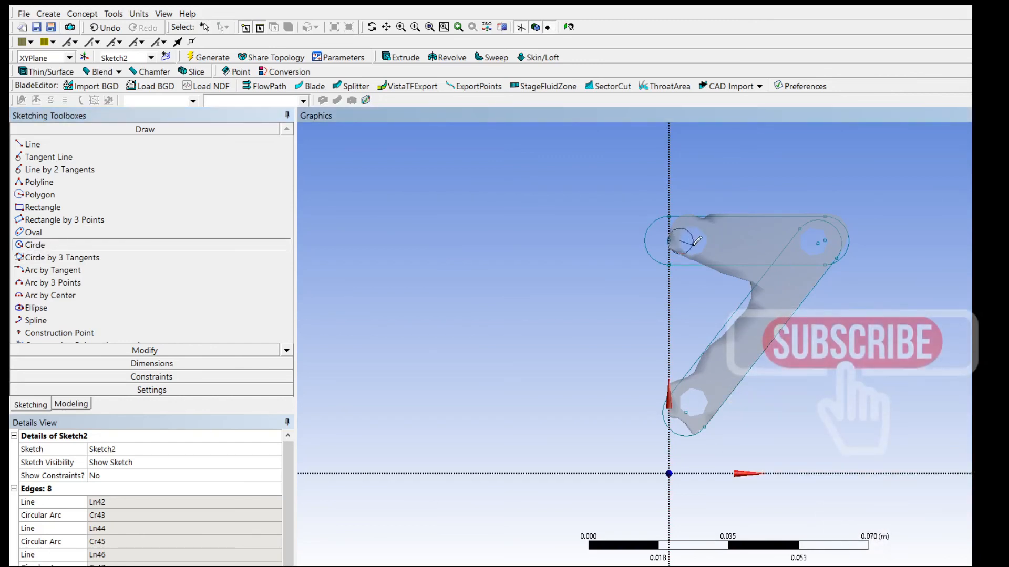
click(693, 241)
click(817, 243)
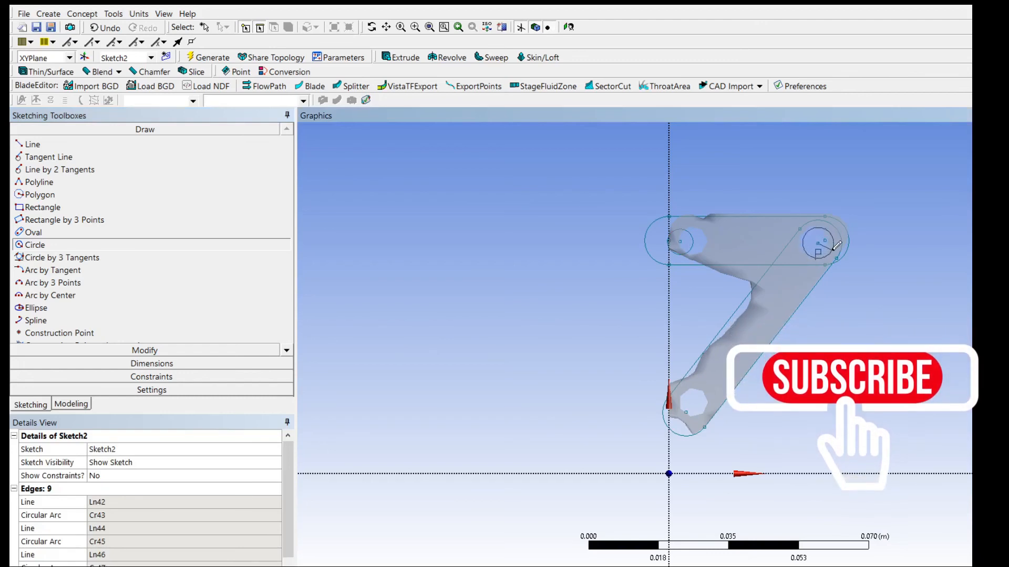
click(830, 243)
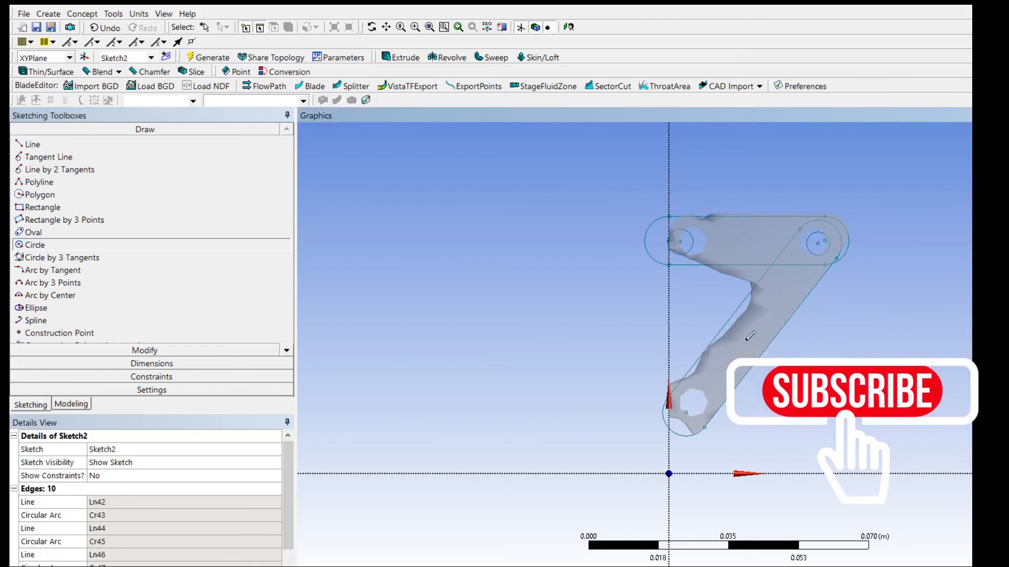
click(686, 412)
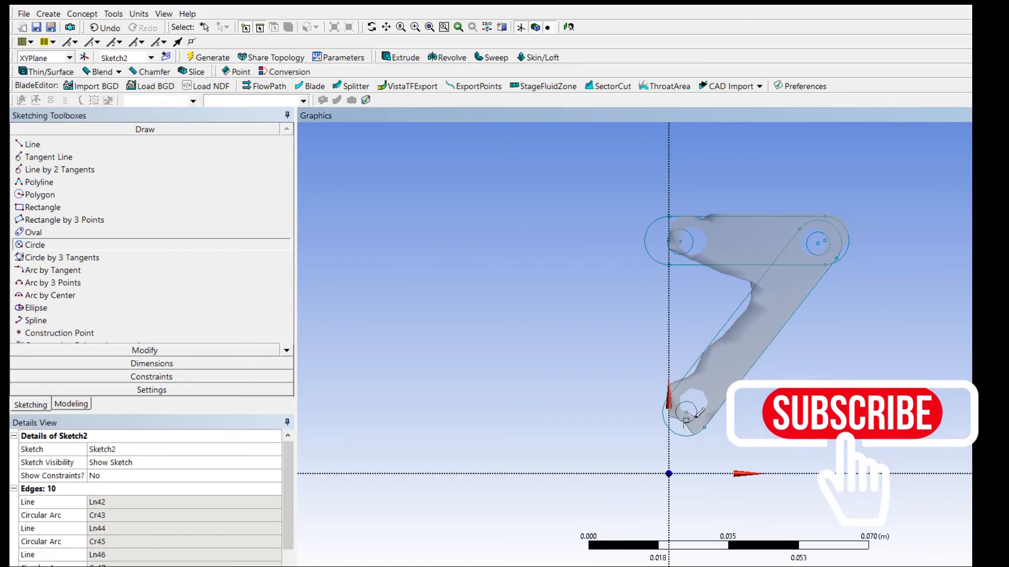
click(699, 413)
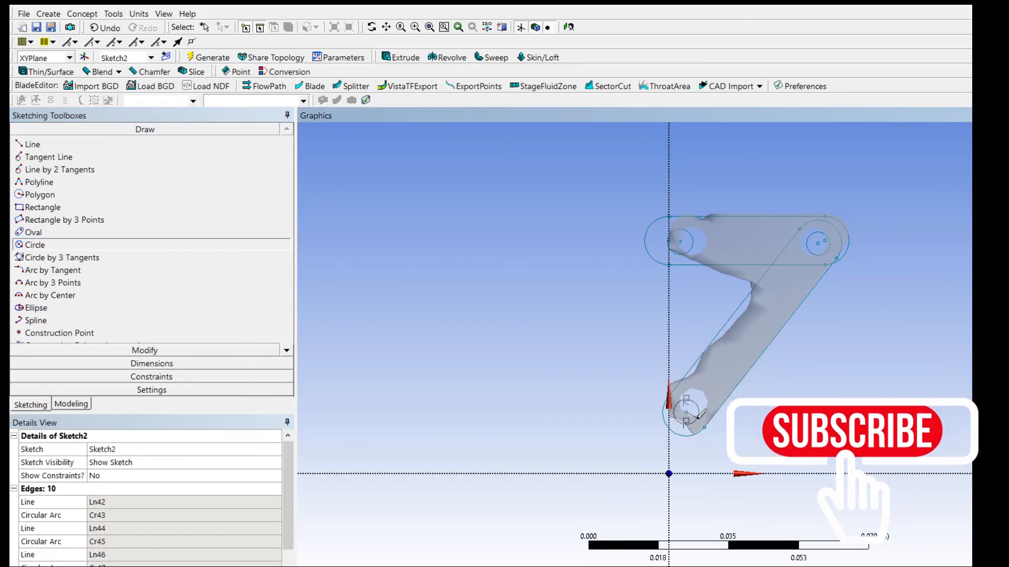
Trim the diagonal oval's inner line and upper end arc where they lie inside the horizontal oval.
click(74, 350)
click(33, 195)
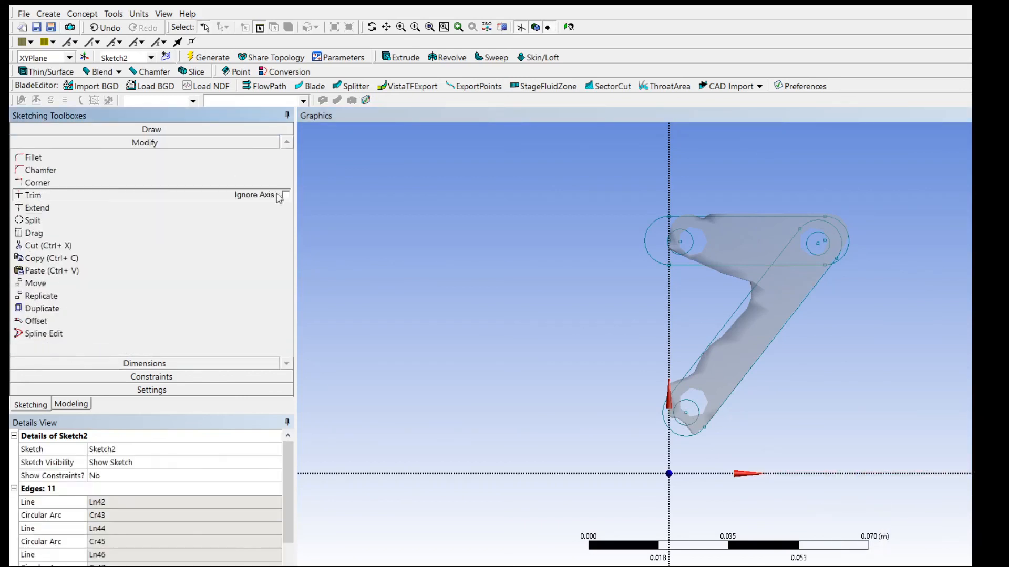
click(789, 245)
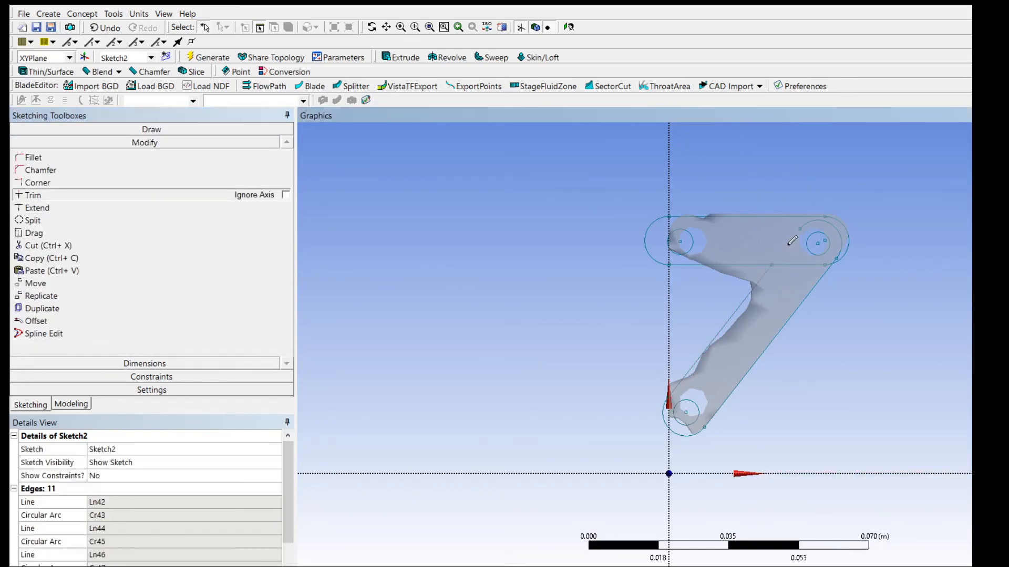
click(806, 226)
Trim the leftover line and arc segments where the two ovals overlap, leaving one continuous outer profile.
scroll(832, 255, down, 3)
scroll(832, 255, up, 5)
scroll(832, 254, up, 3)
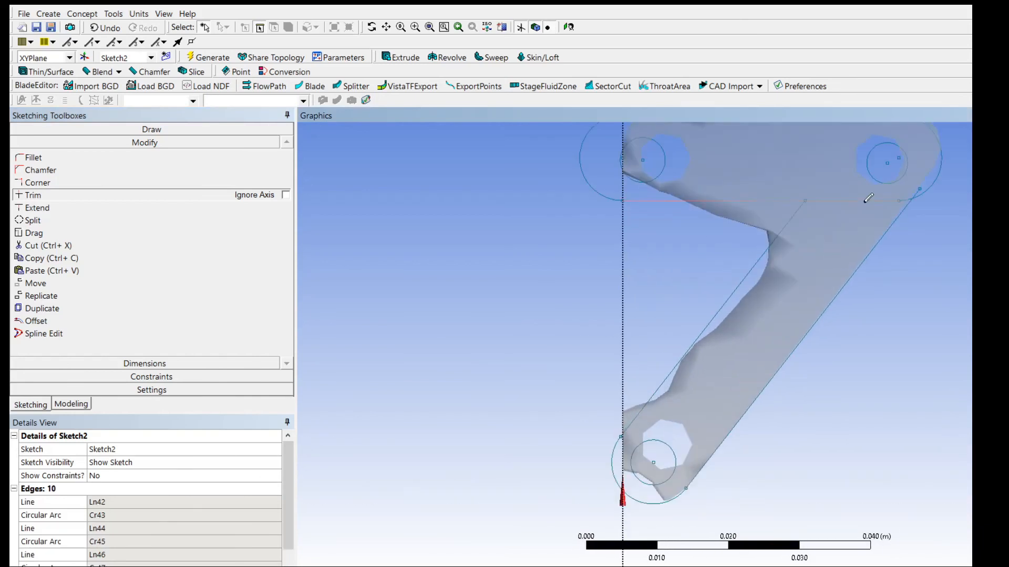
click(918, 191)
scroll(954, 207, up, 2)
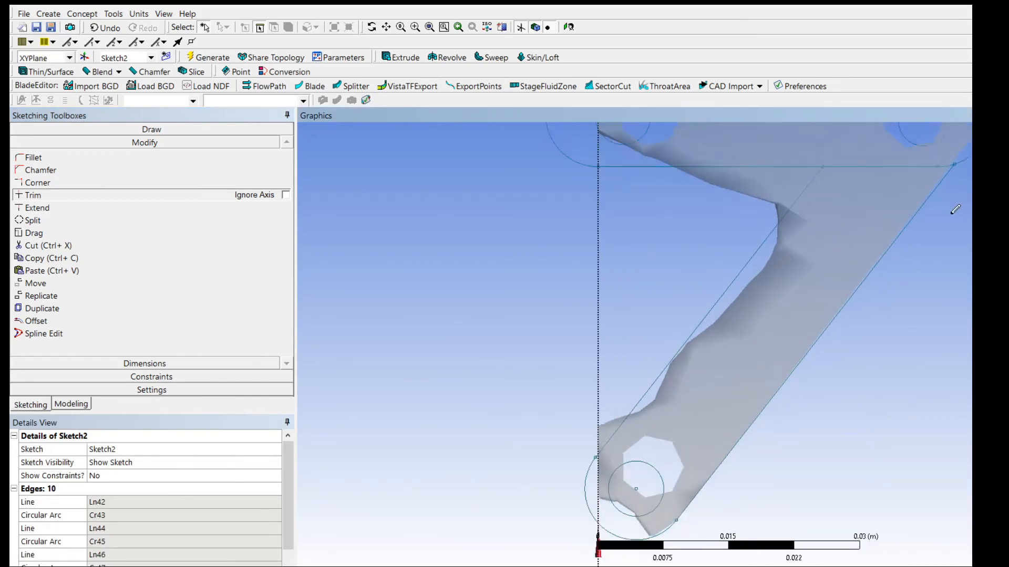
scroll(954, 205, down, 3)
click(861, 207)
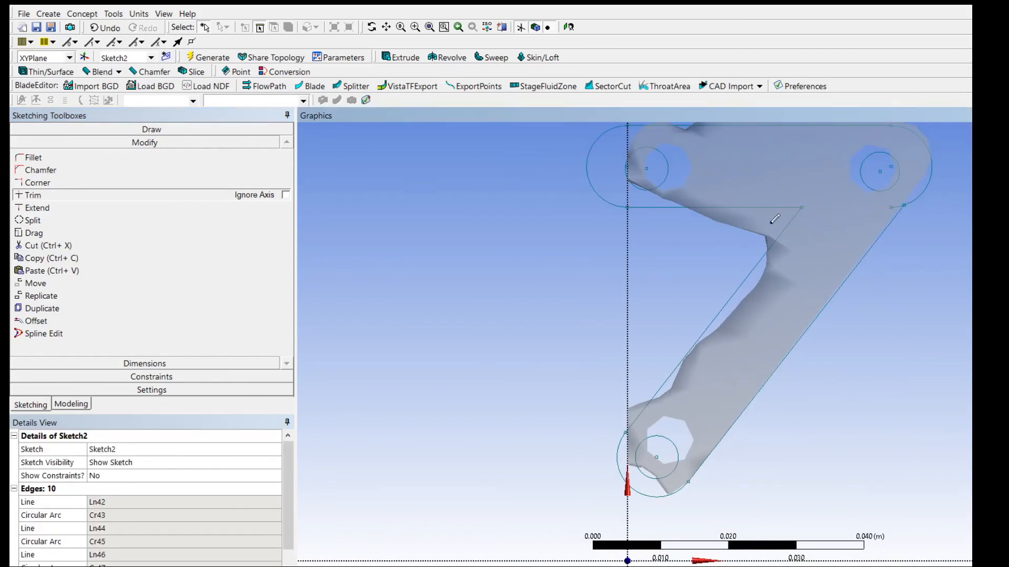
click(896, 207)
scroll(969, 237, down, 2)
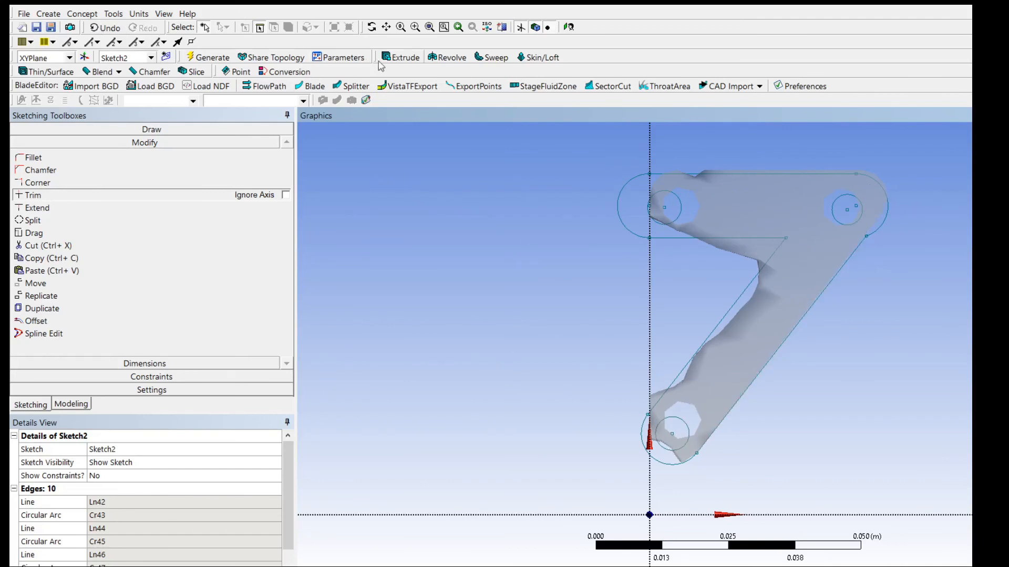
Extrude Sketch2 as added material with a fixed depth of 0.01 m in the normal direction, and generate the solid.
click(401, 58)
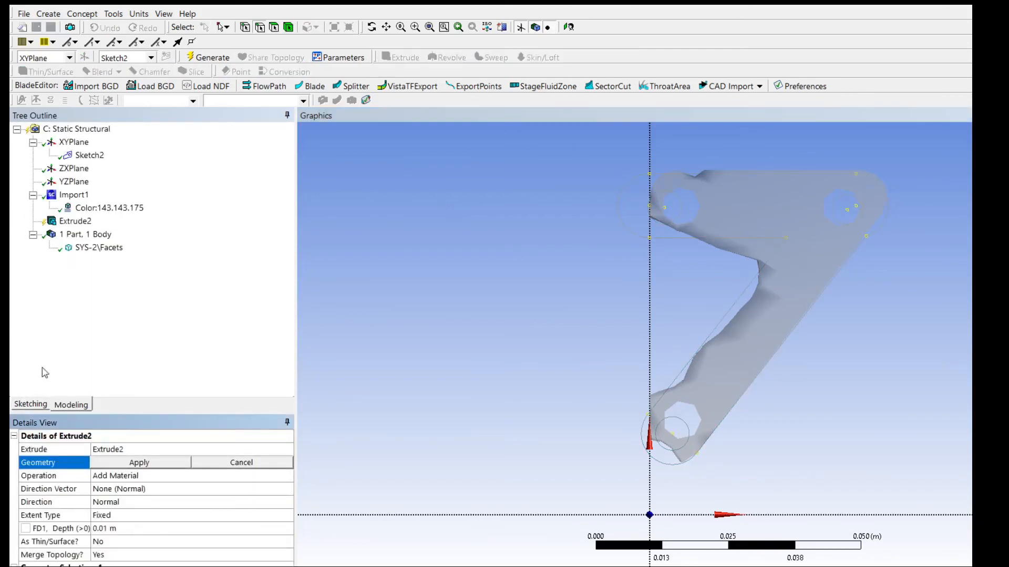
click(108, 467)
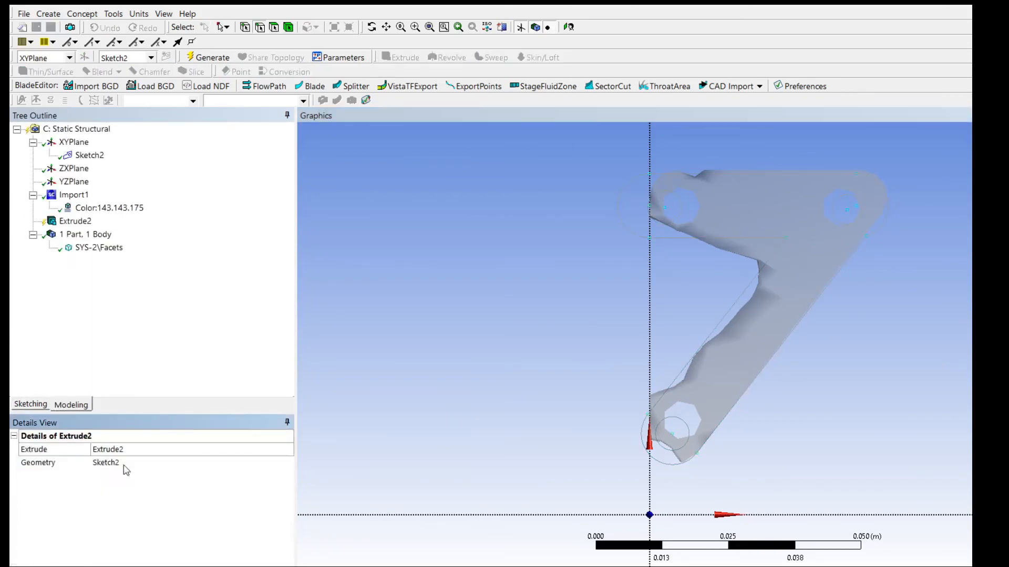
click(73, 195)
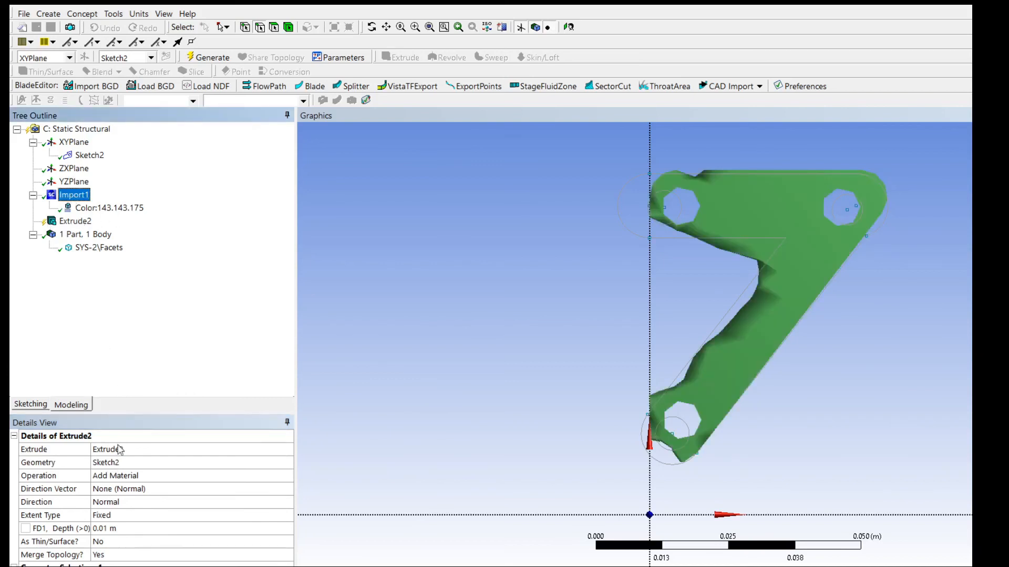
click(74, 221)
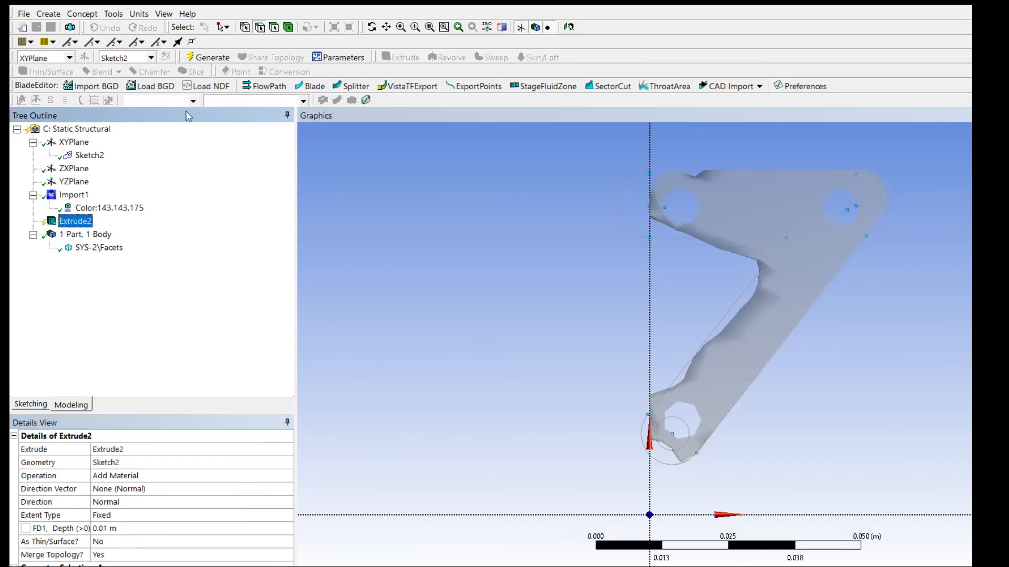
click(208, 57)
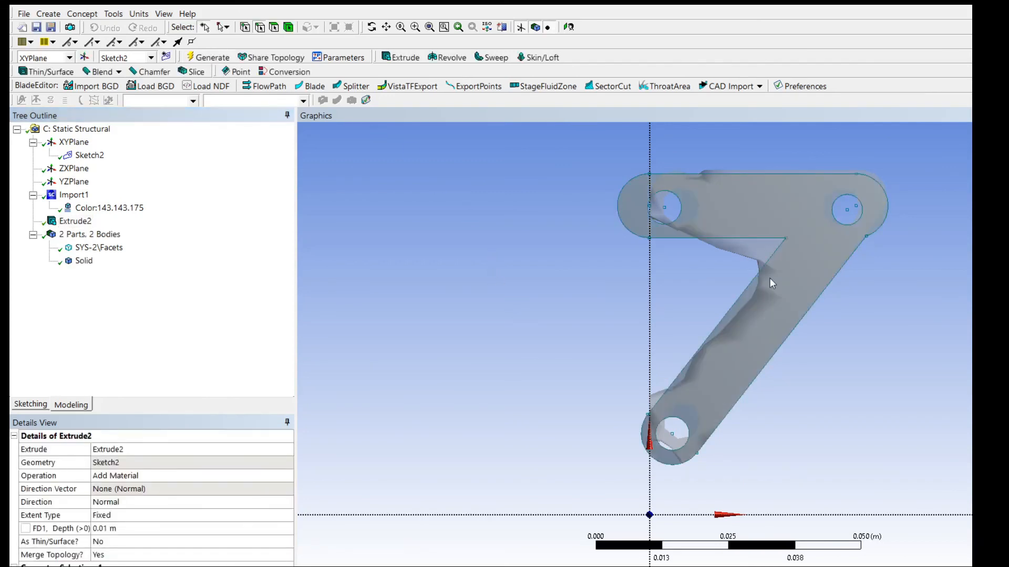
Suppress the imported facet geometry Import1.
click(75, 195)
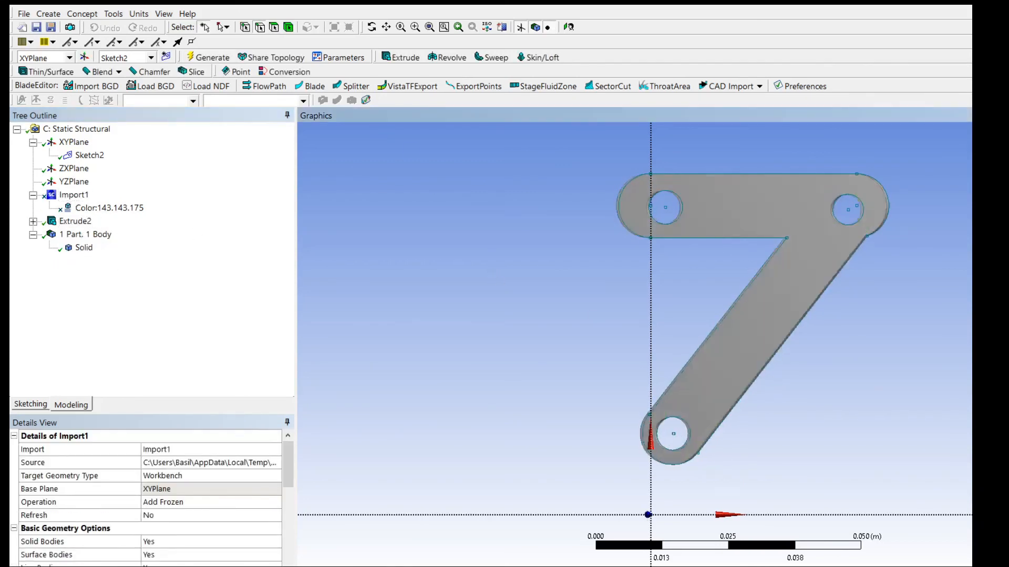
middle_drag(594, 318, 848, 378)
scroll(566, 305, up, 3)
scroll(566, 306, down, 3)
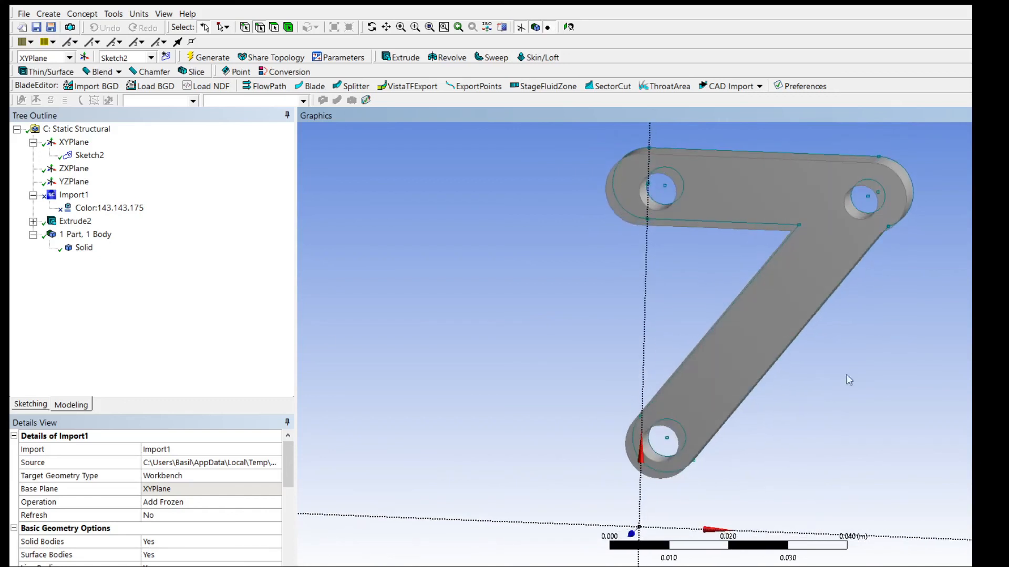
Examine the extrusion's details and inspect the rebuilt plate and its holes from several angles.
click(75, 221)
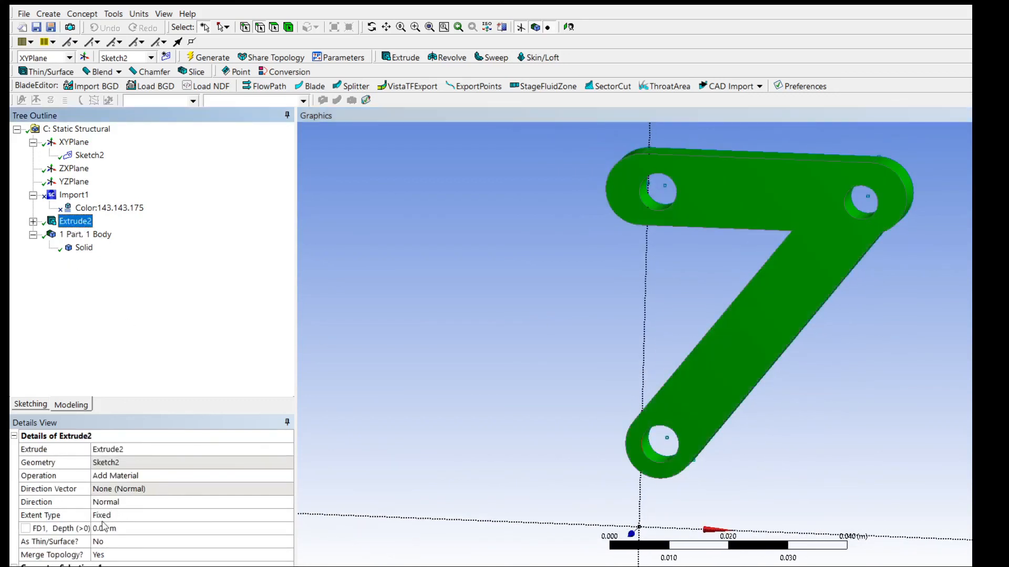
scroll(600, 302, up, 3)
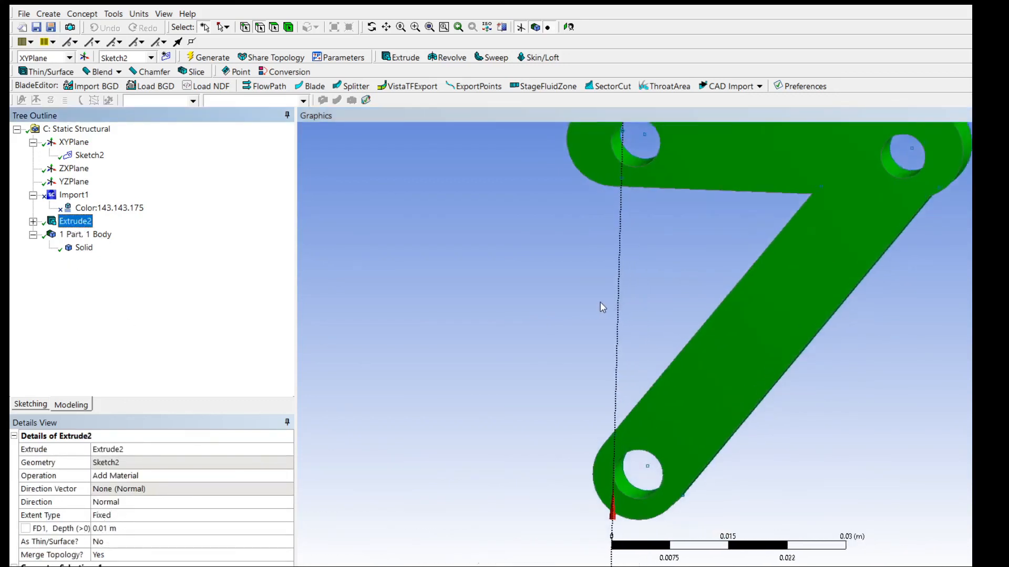
scroll(600, 302, down, 3)
scroll(830, 279, up, 2)
scroll(830, 279, down, 4)
middle_drag(830, 279, 921, 340)
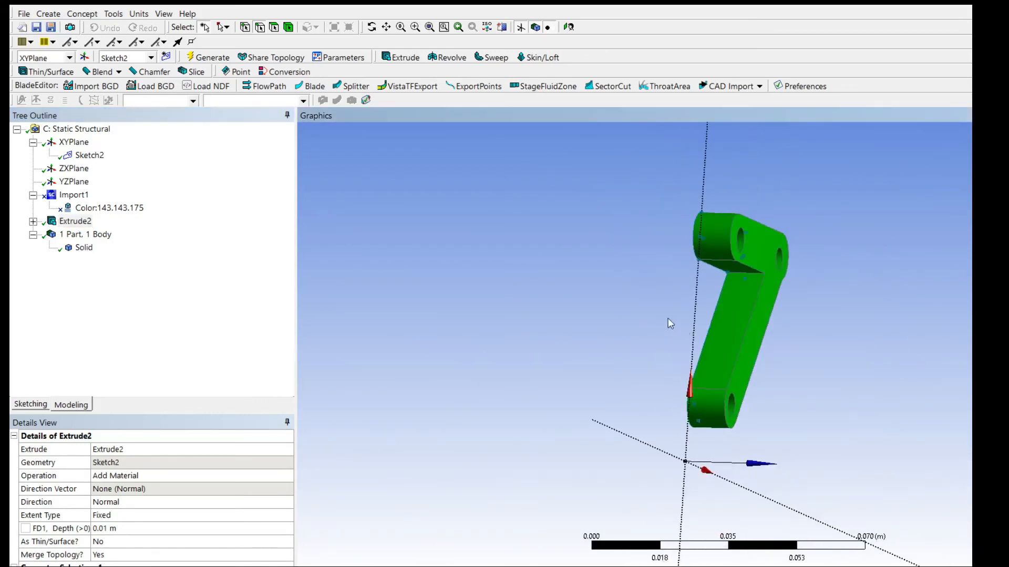
scroll(668, 318, up, 4)
middle_drag(707, 315, 567, 371)
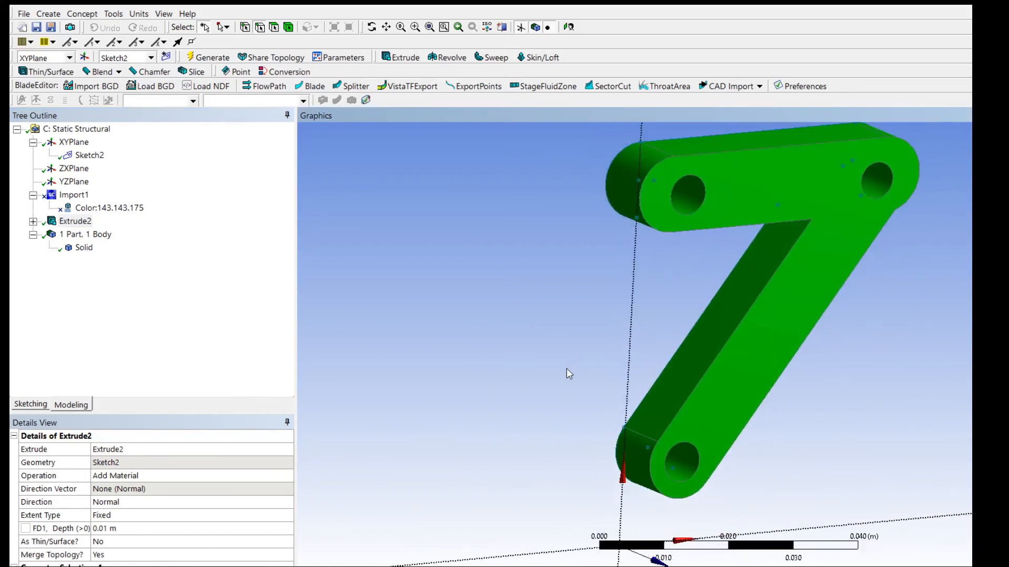
click(705, 194)
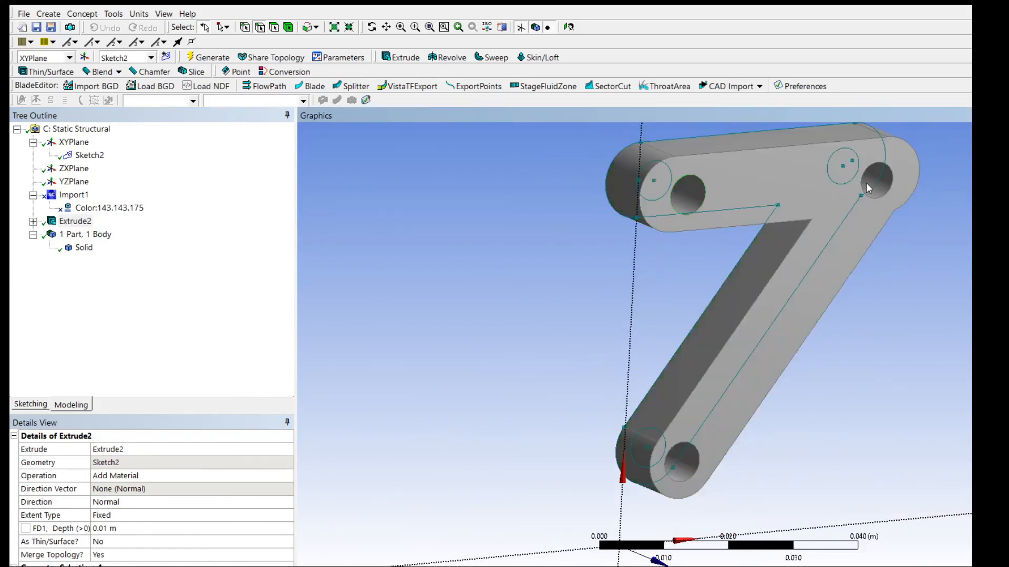
click(621, 231)
click(673, 480)
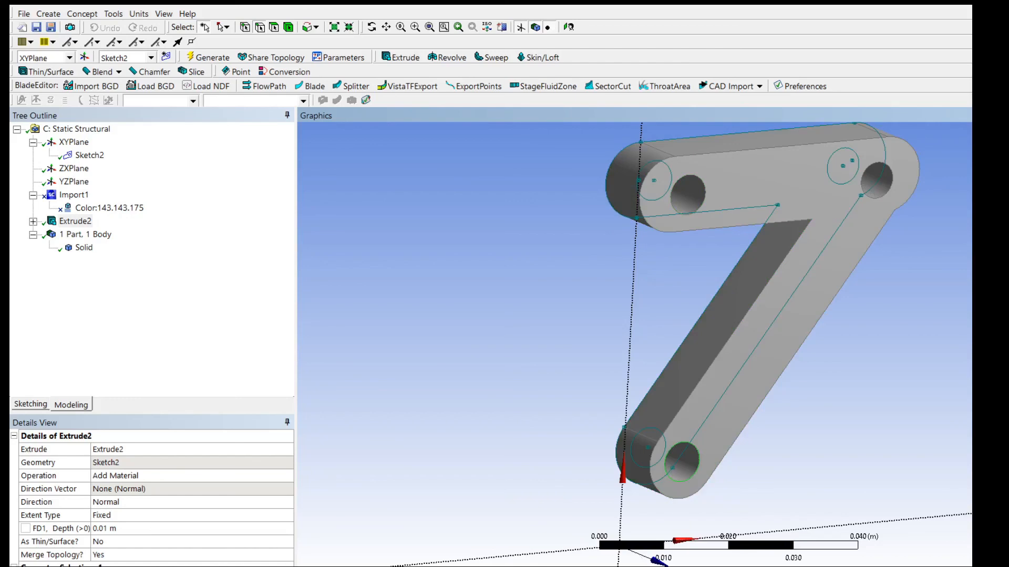